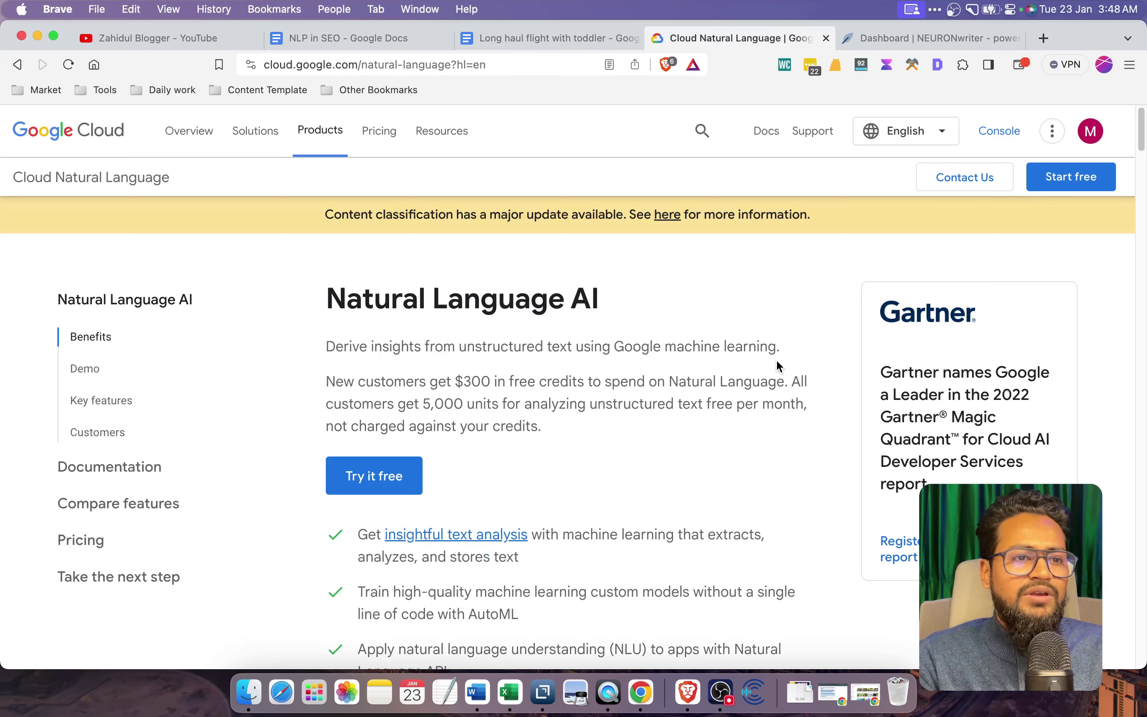
- Switch to the NLP in SEO document and highlight the Entities, Sentiments and Categories checklist under the Google NLP heading
scroll(779, 366, down, 1)
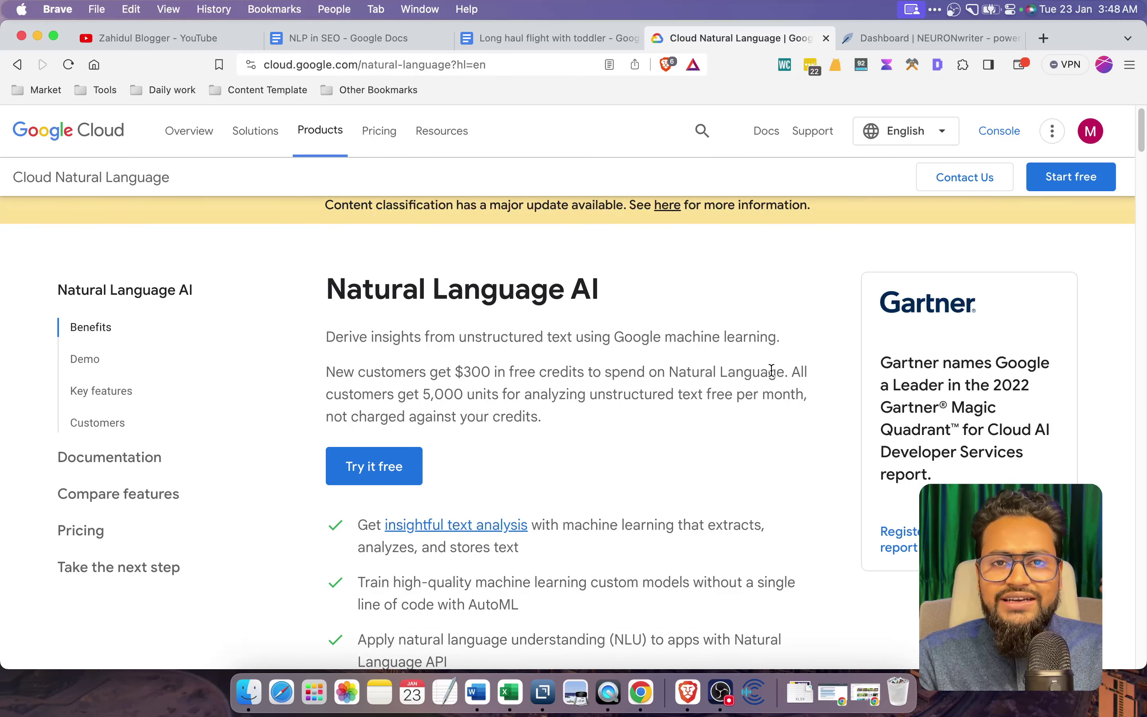
scroll(763, 416, down, 20)
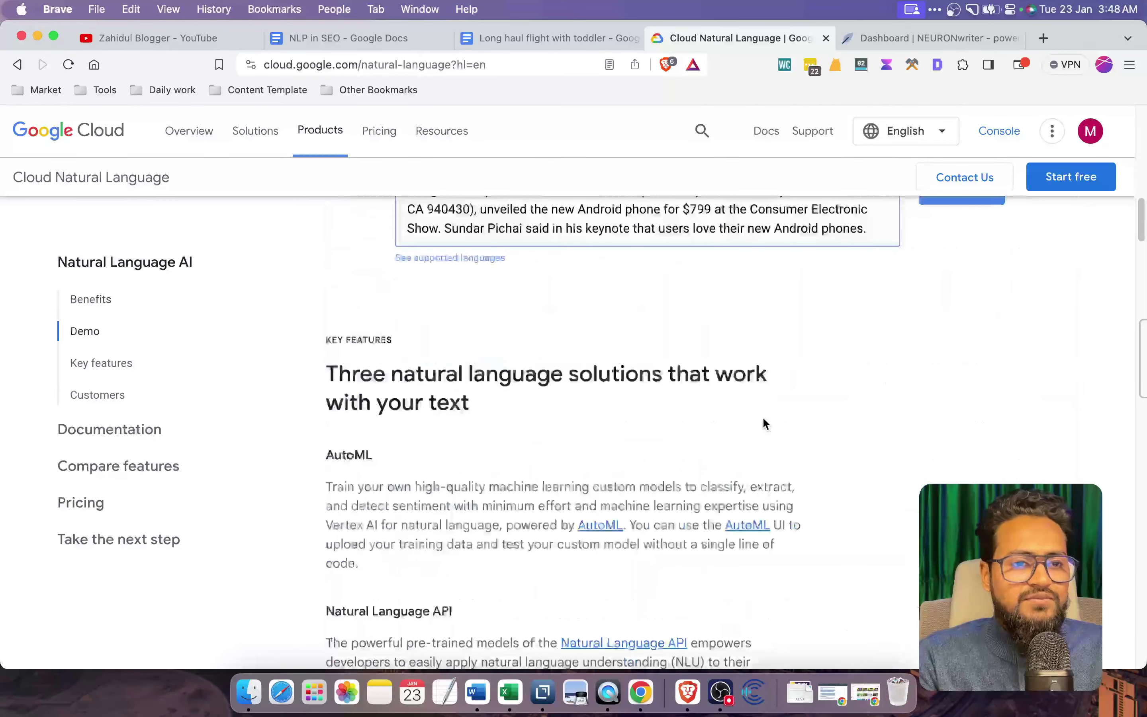
click(349, 38)
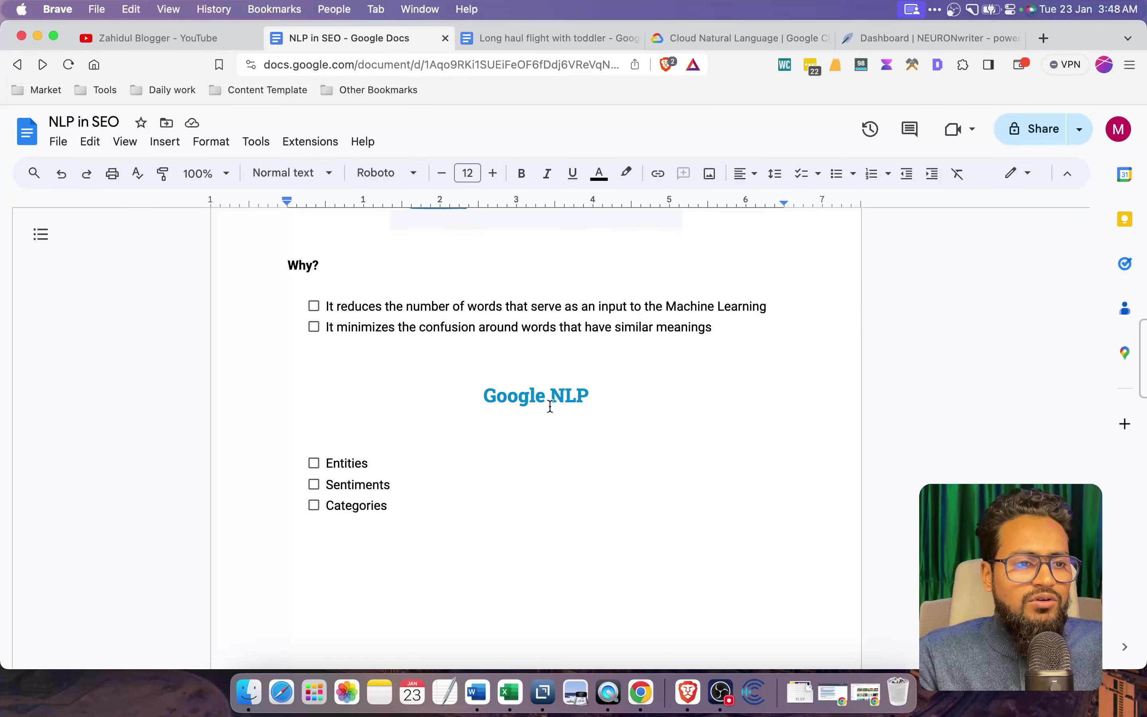
drag(429, 507, 327, 461)
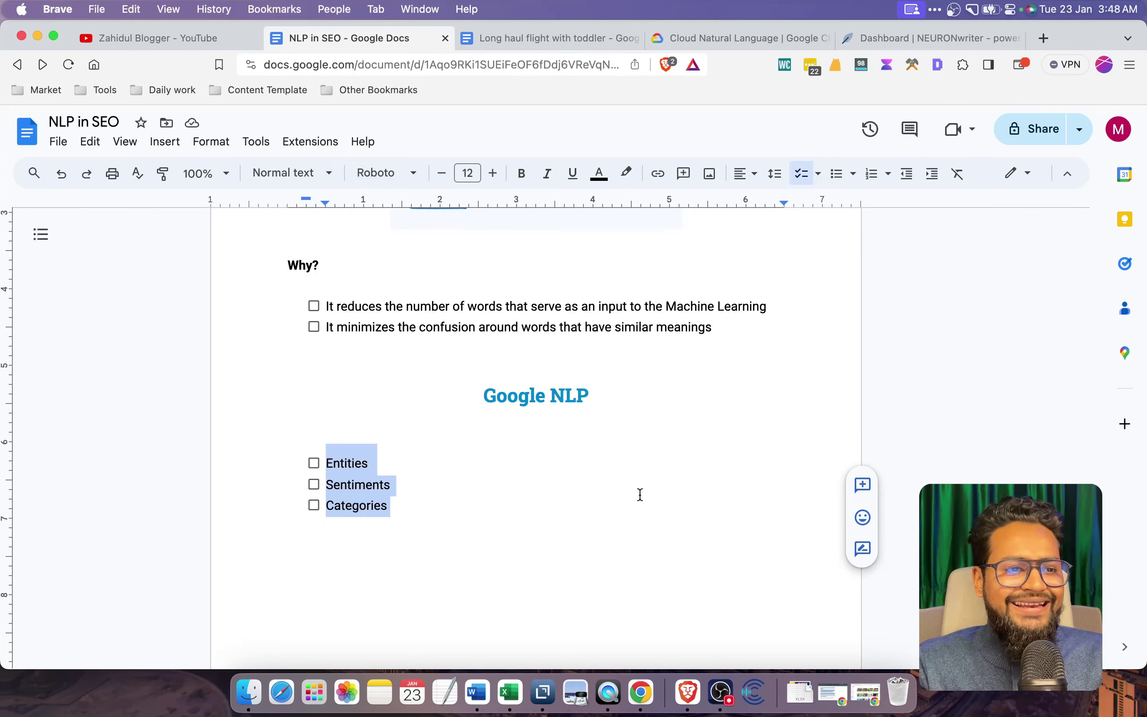
- Return to the Cloud Natural Language page and locate the Try the API demo
click(715, 37)
scroll(768, 472, down, 2)
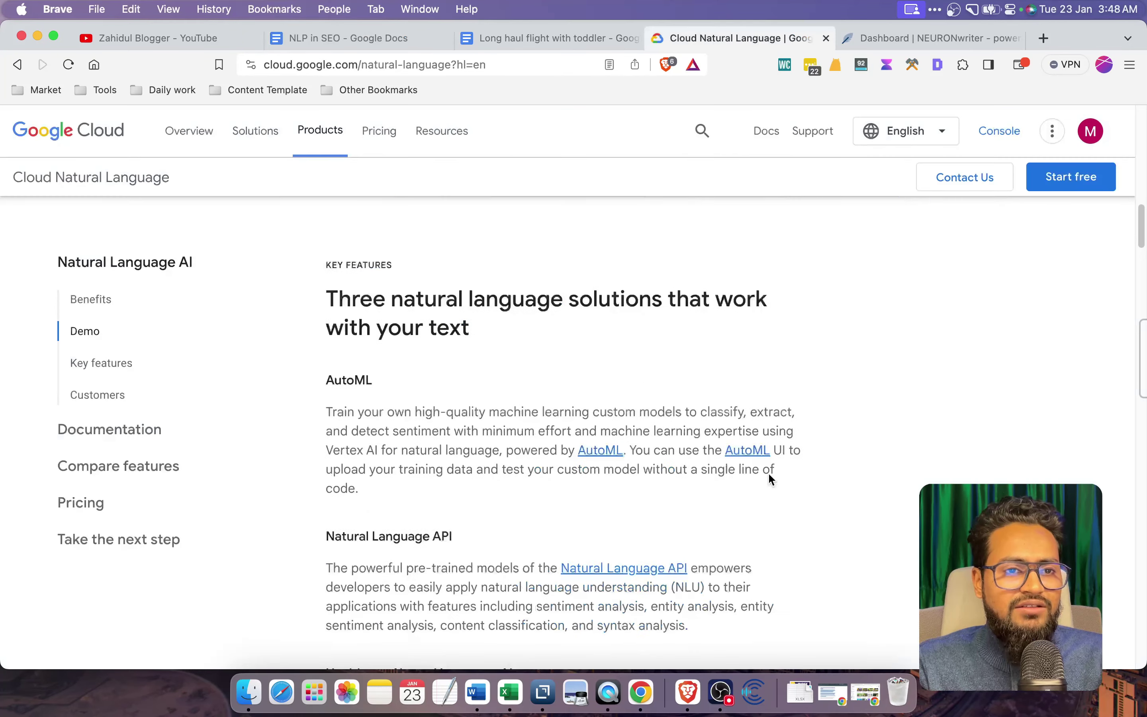
scroll(768, 473, up, 5)
scroll(768, 479, up, 4)
scroll(768, 479, down, 5)
scroll(764, 463, up, 1)
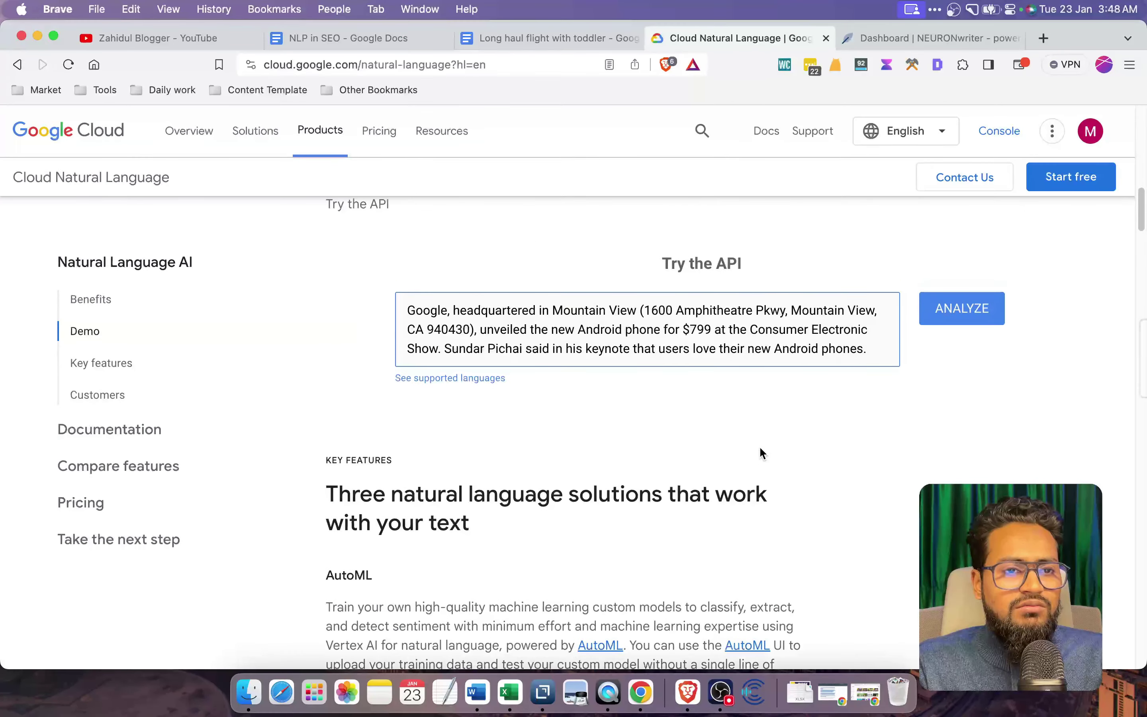
scroll(761, 453, down, 2)
scroll(758, 451, up, 3)
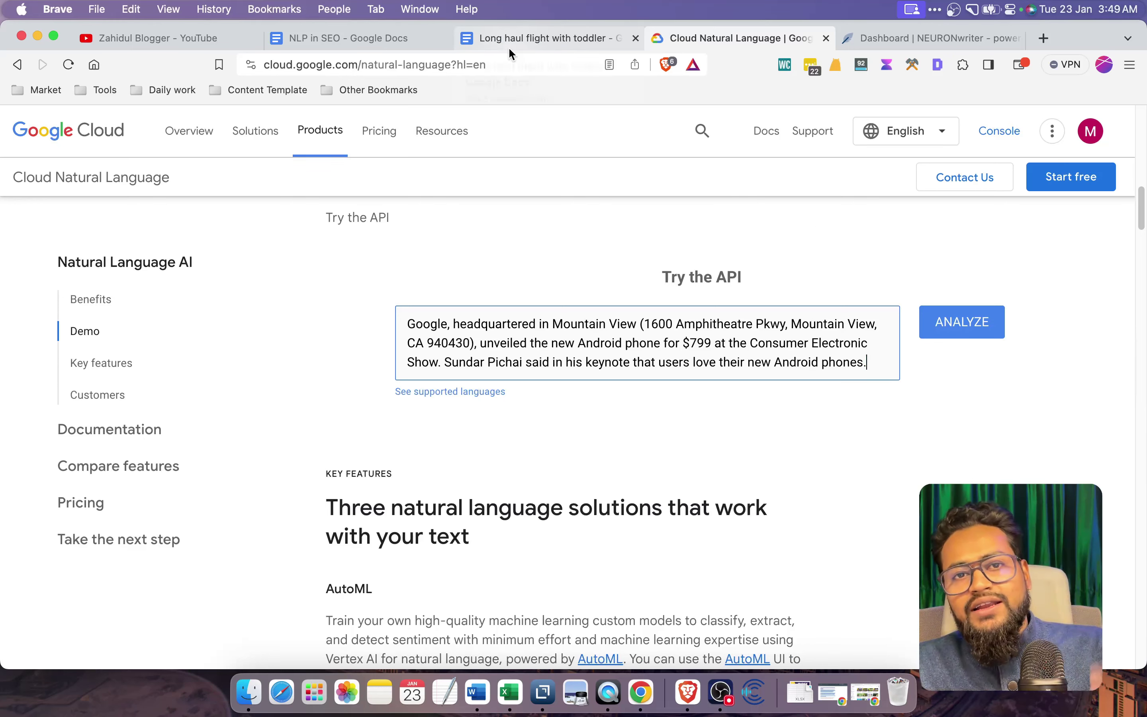
click(904, 43)
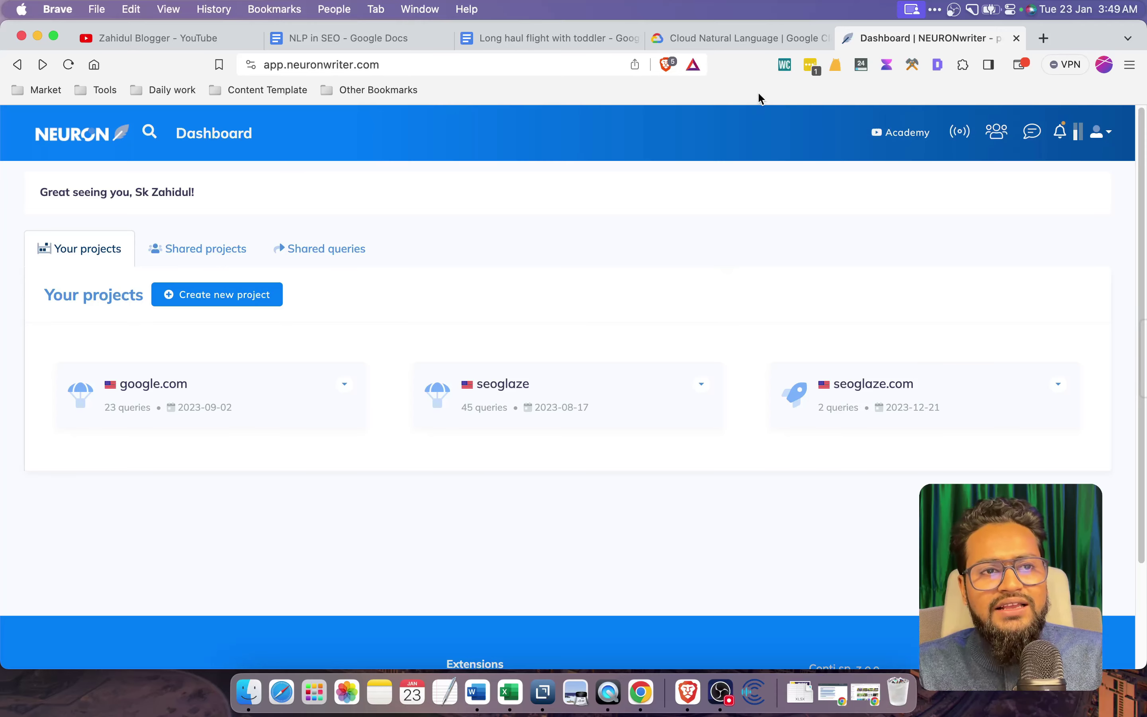
click(731, 38)
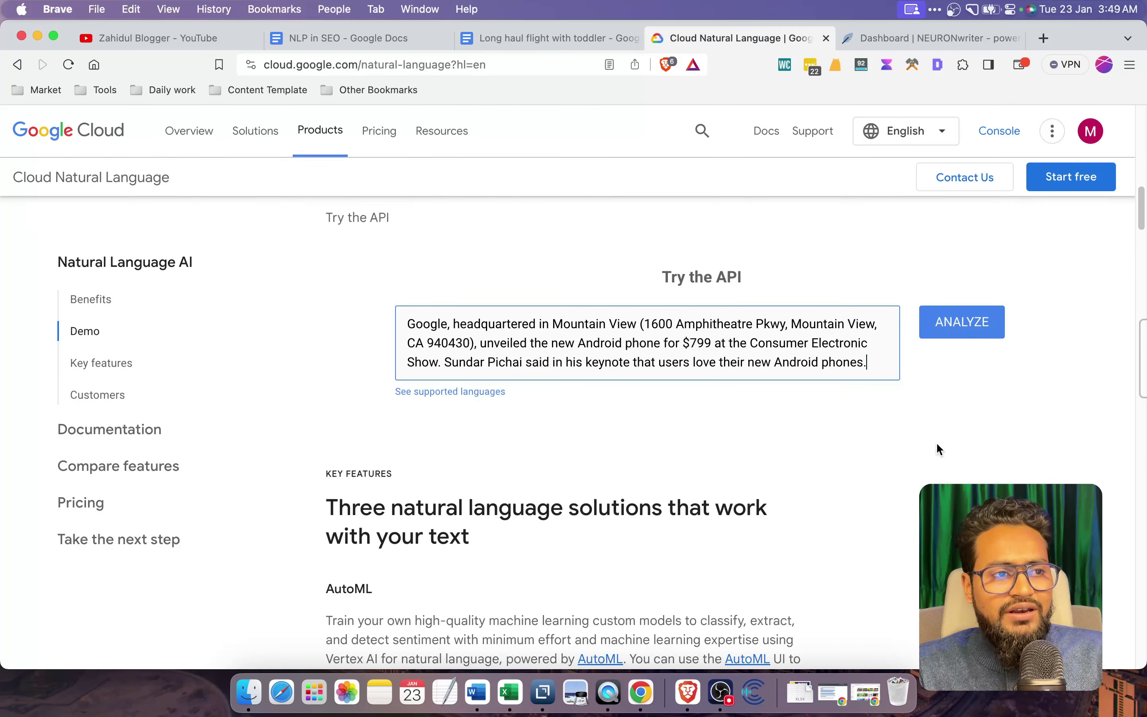
click(909, 36)
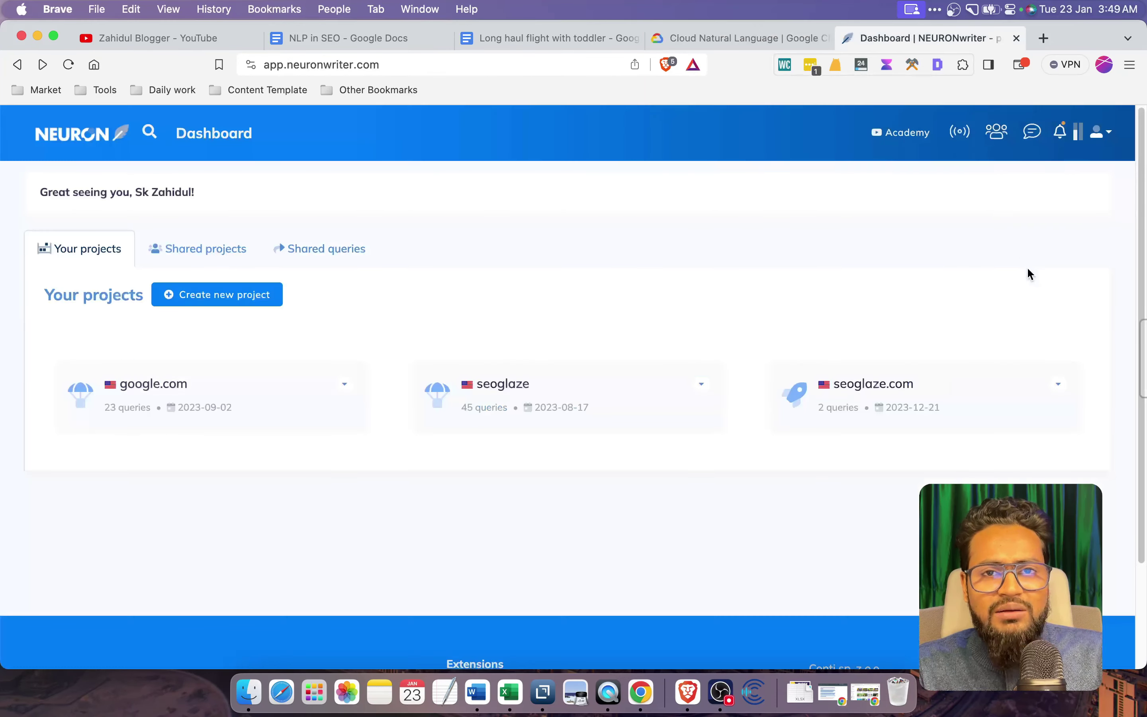
click(731, 37)
click(909, 38)
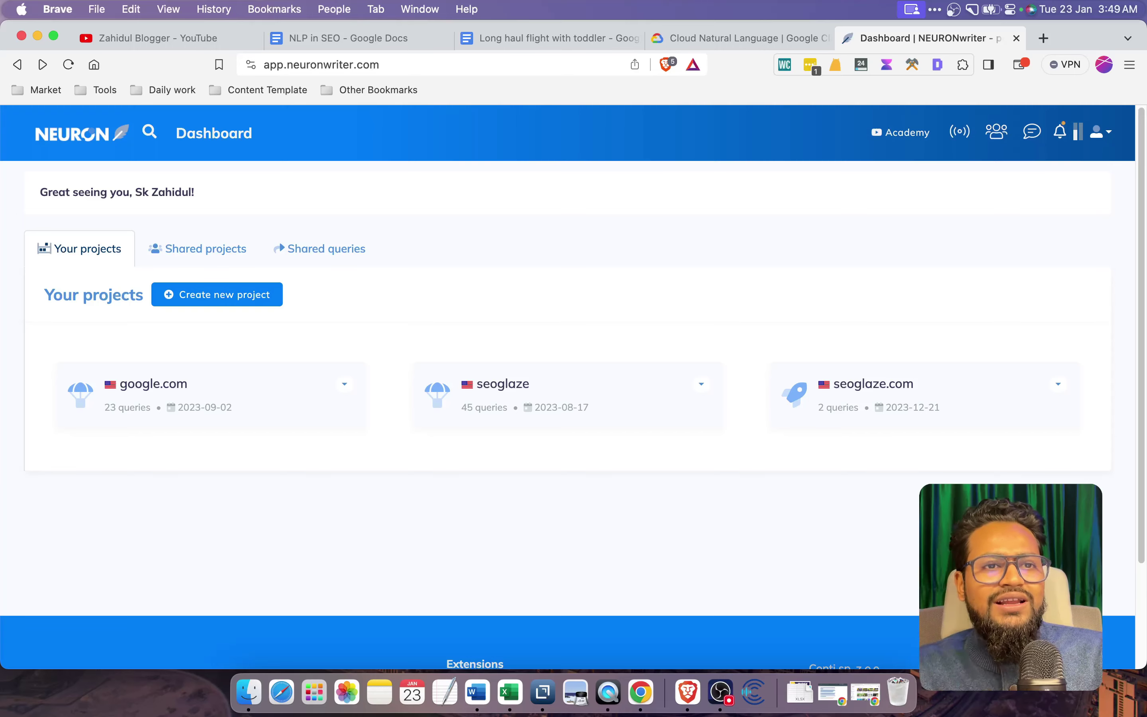
click(729, 35)
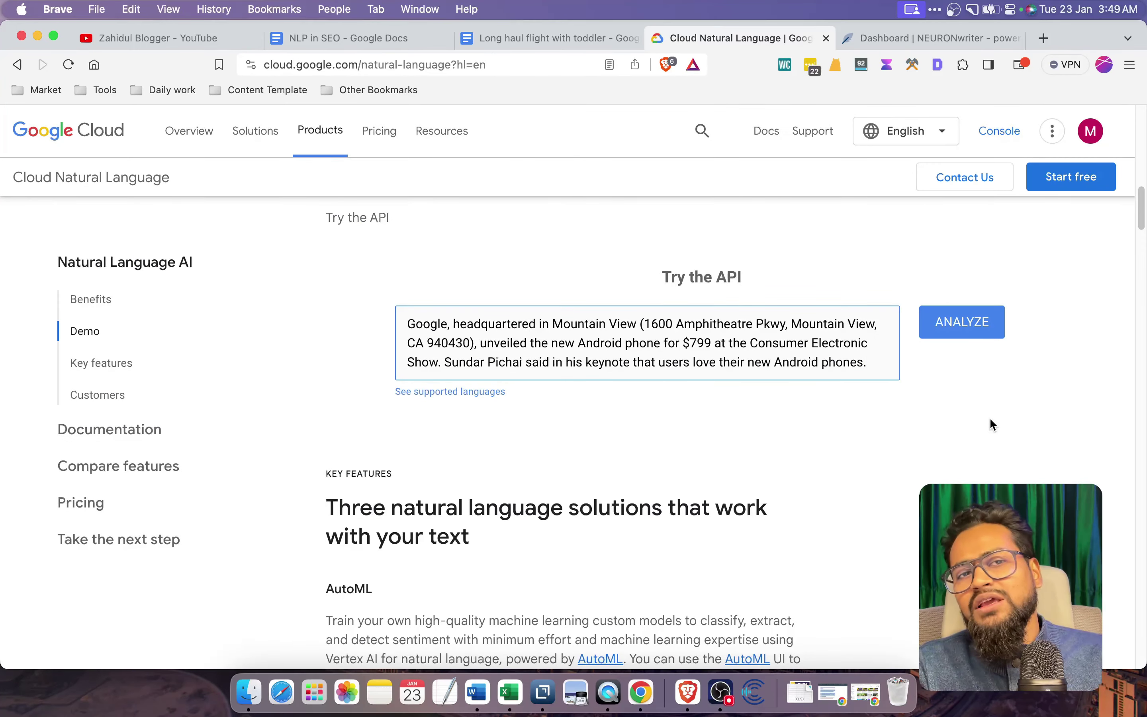
click(864, 376)
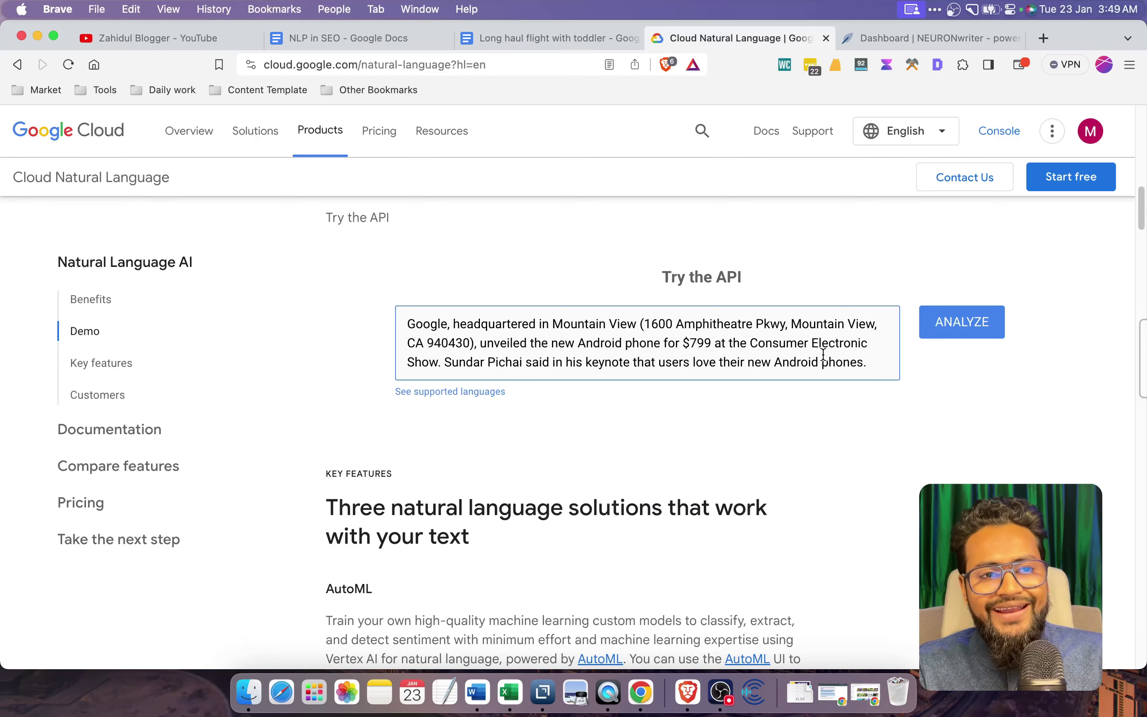
click(888, 40)
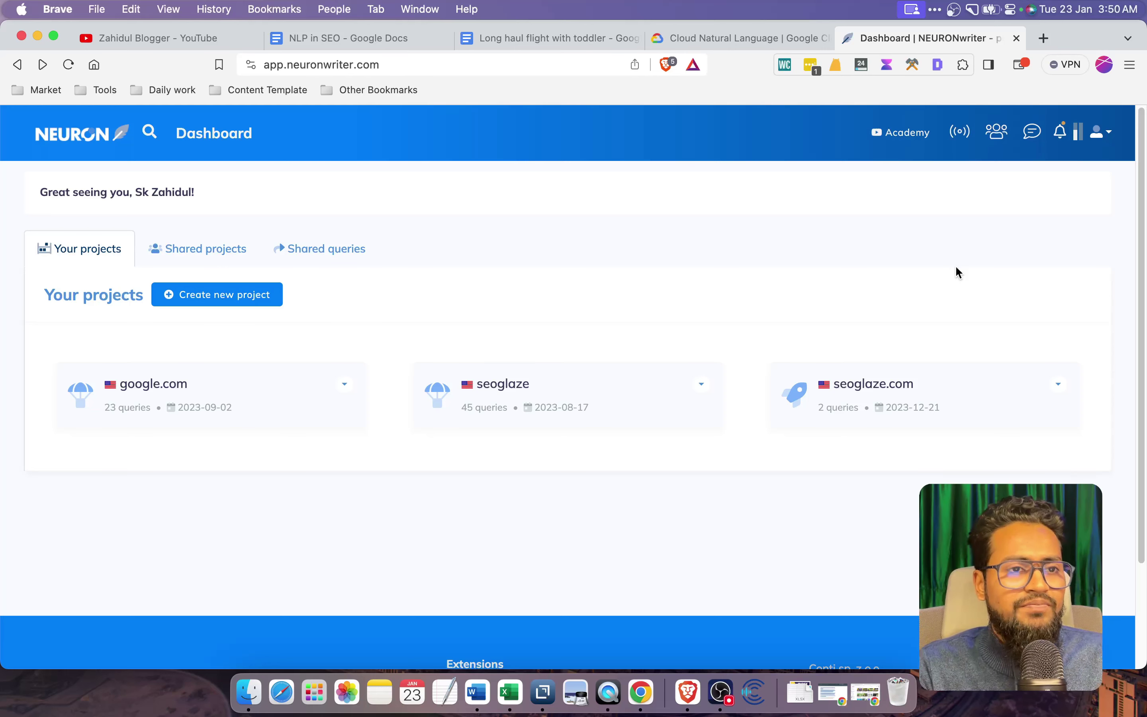
- Copy the title "Long Haul Flight With Toddler" from the article document and search Google for it in a new tab
click(578, 42)
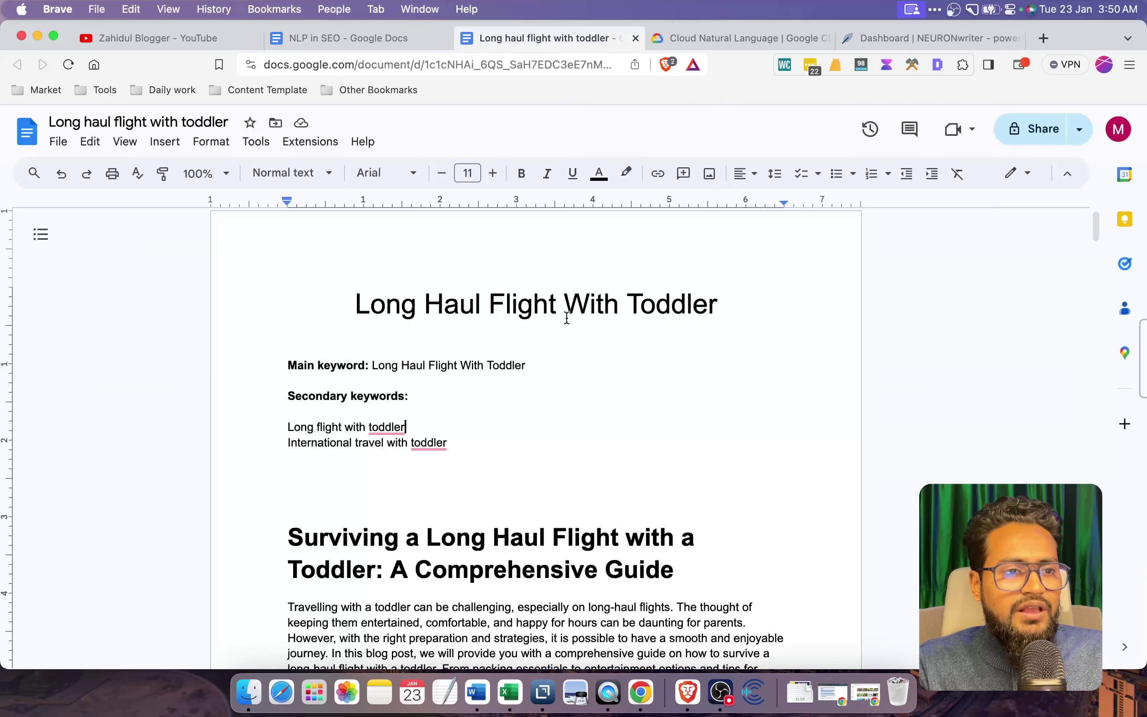
drag(737, 311, 354, 314)
key(super+c)
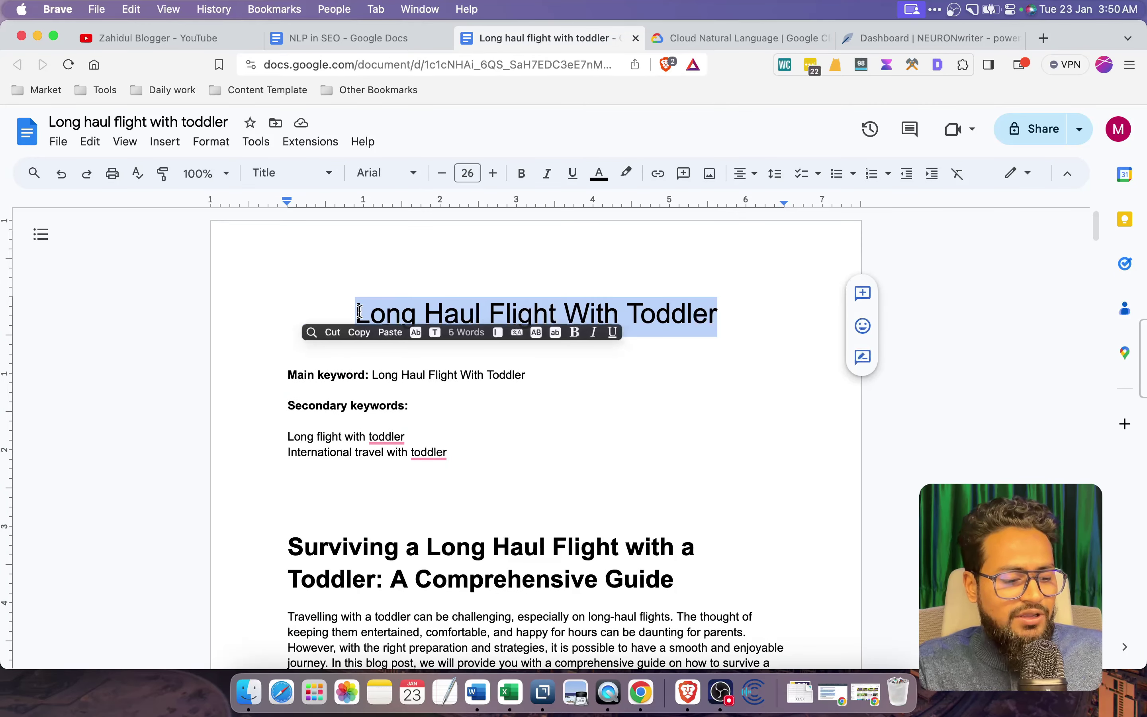
click(1045, 38)
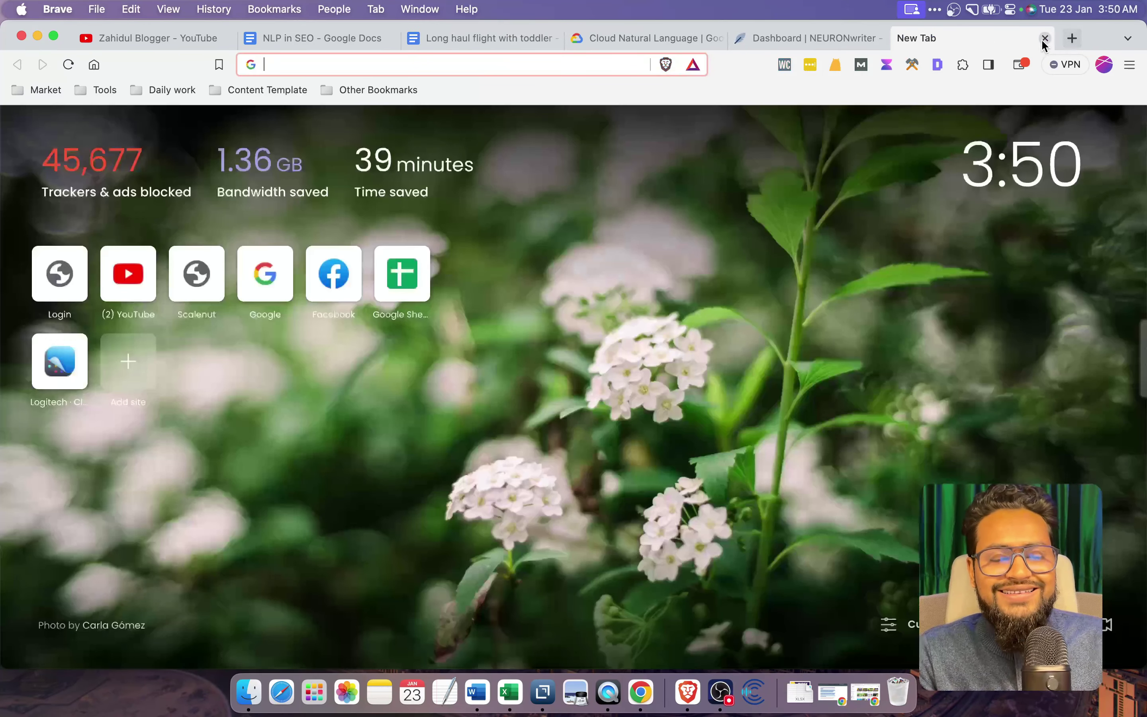
click(93, 66)
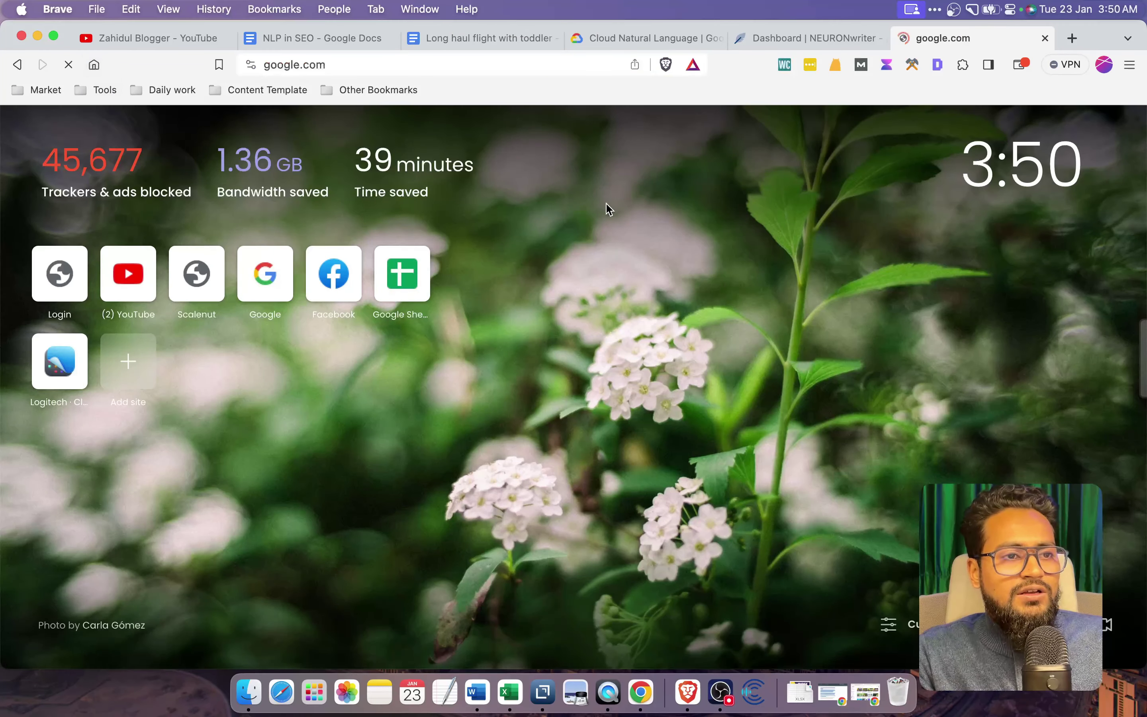
key(super+v)
key(Return)
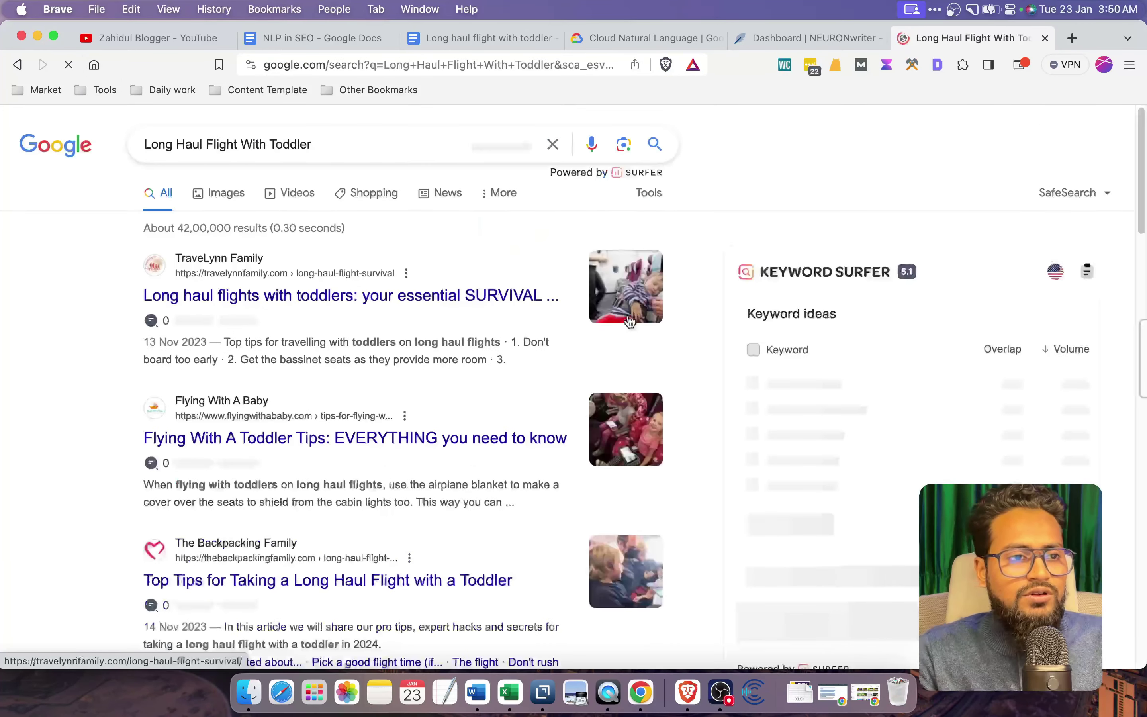
- Open the TraveLynn Family search result about long haul flights with toddlers in a new tab and skim the article
scroll(5, 327, down, 1)
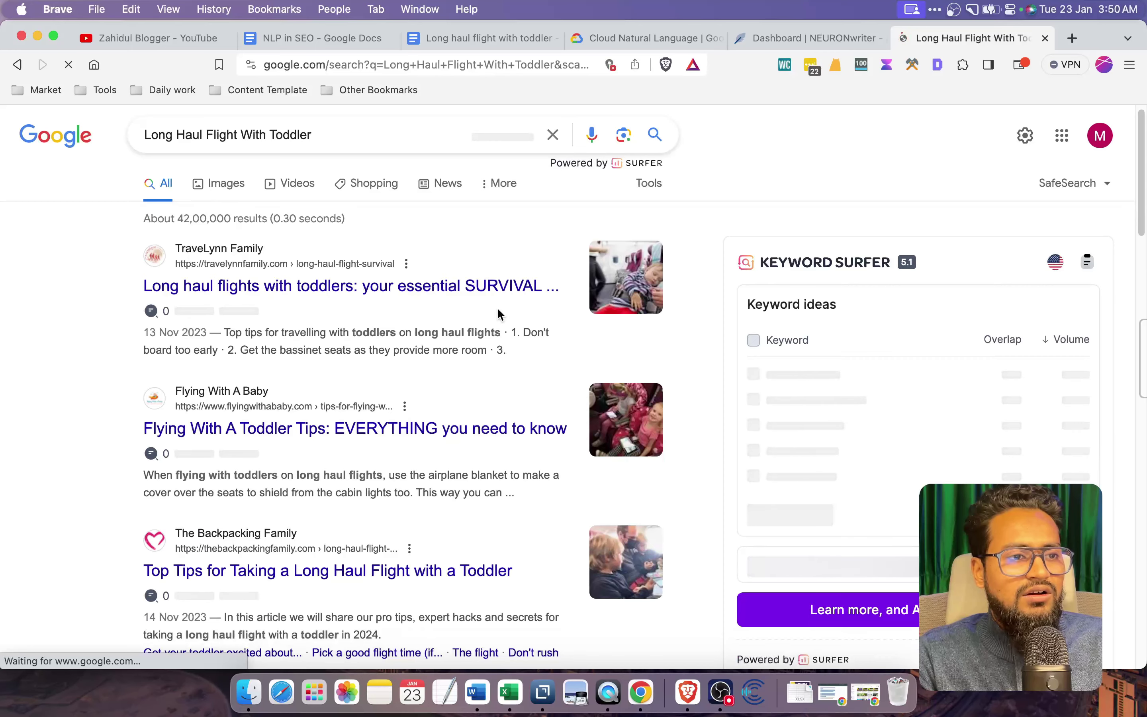
super+click(449, 294)
scroll(711, 200, down, 1)
click(968, 38)
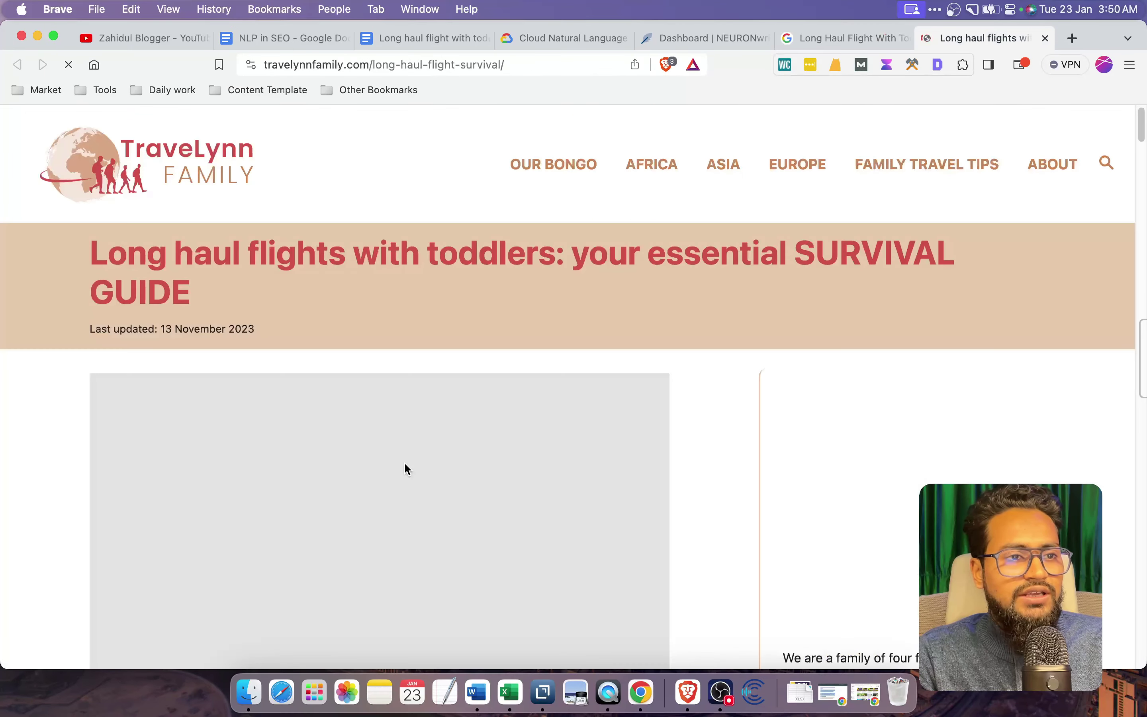
scroll(469, 466, down, 10)
scroll(468, 465, down, 4)
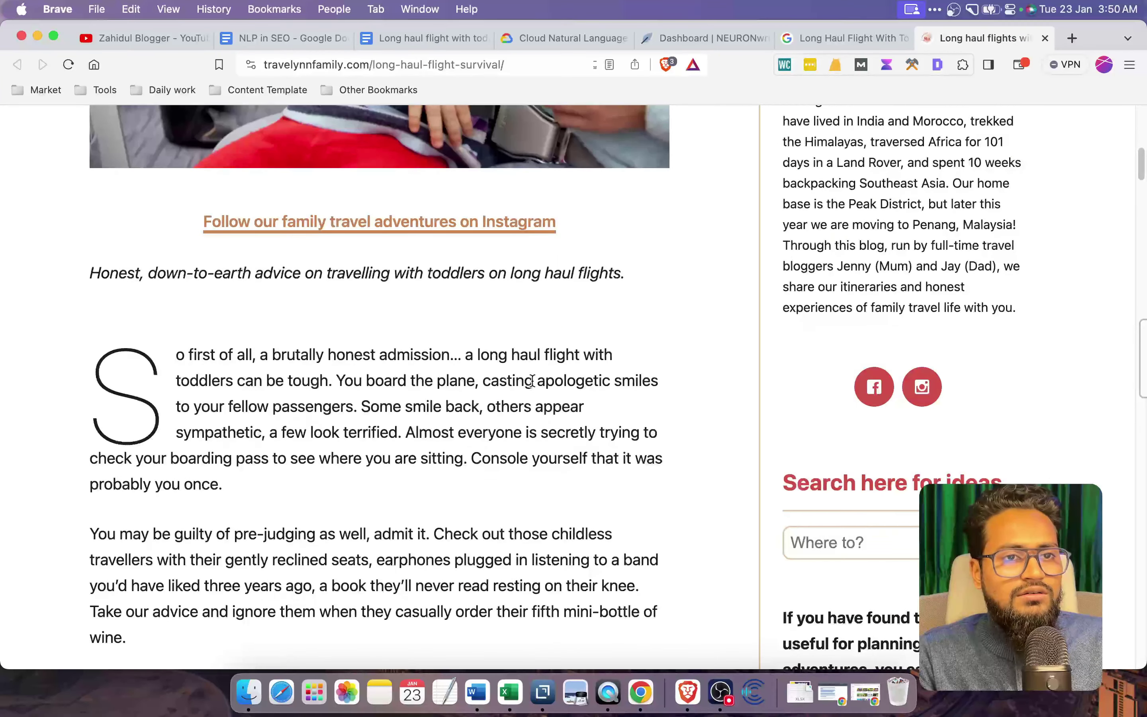
scroll(123, 277, up, 15)
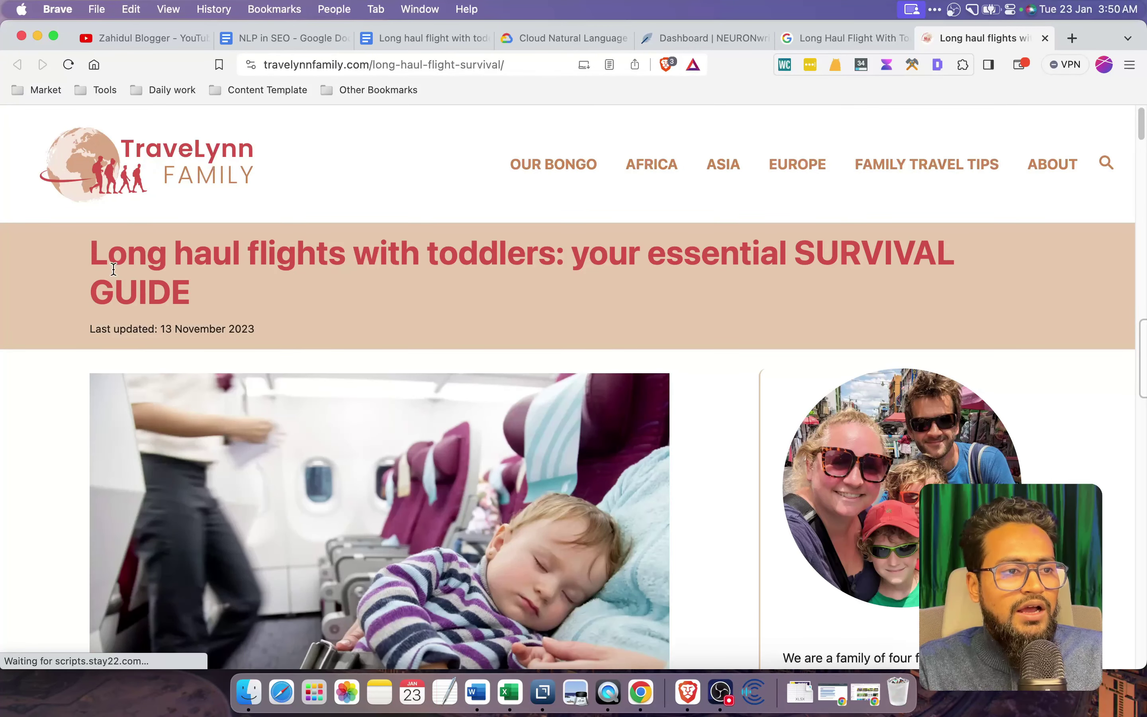
- Copy the TraveLynn Family article from its title to the closing paragraph and replace the Natural Language API demo's sample text with it
drag(114, 269, 595, 339)
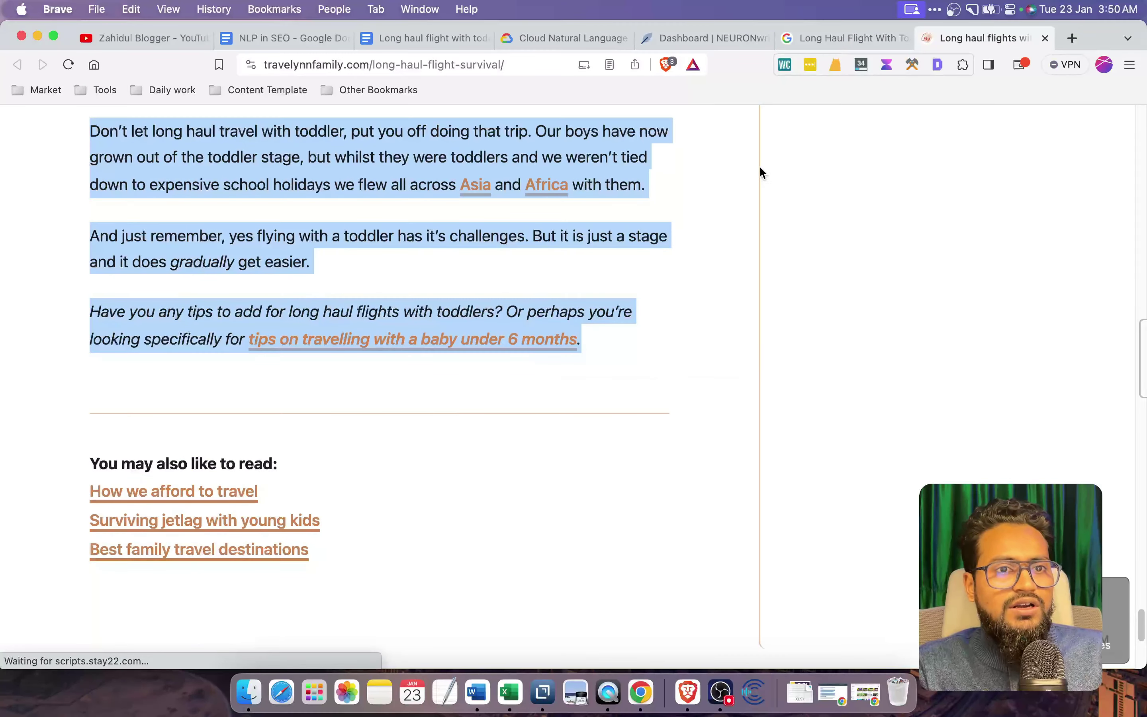
click(679, 38)
click(565, 38)
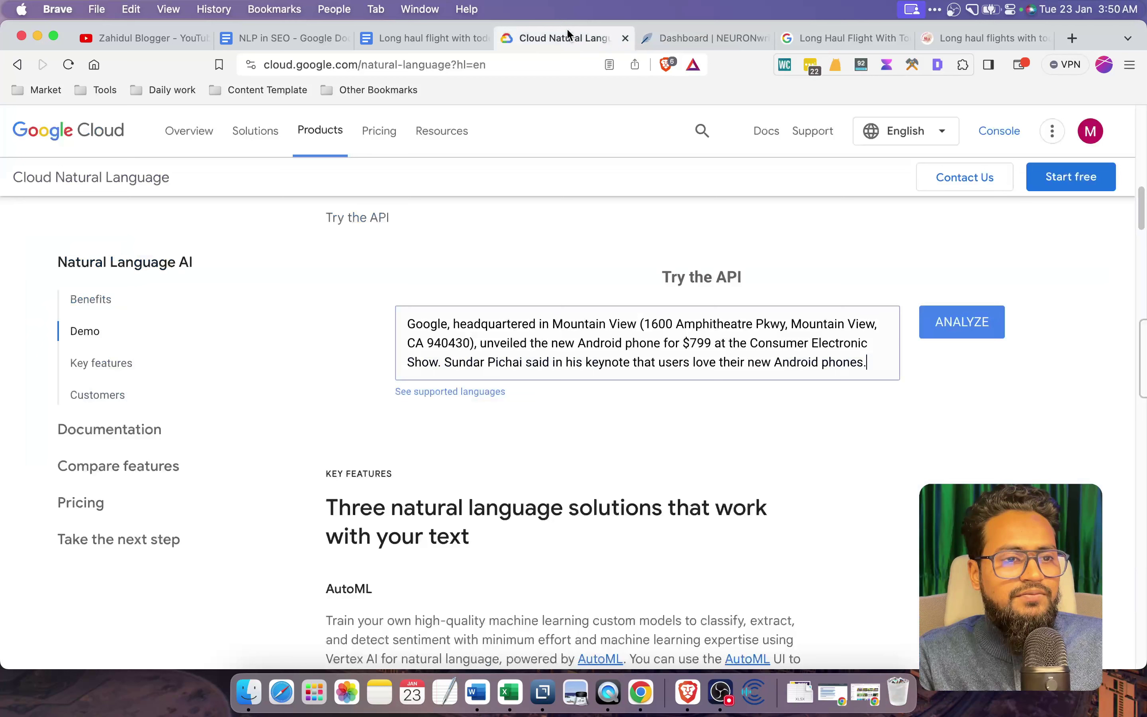
click(558, 341)
key(super+a)
key(BackSpace)
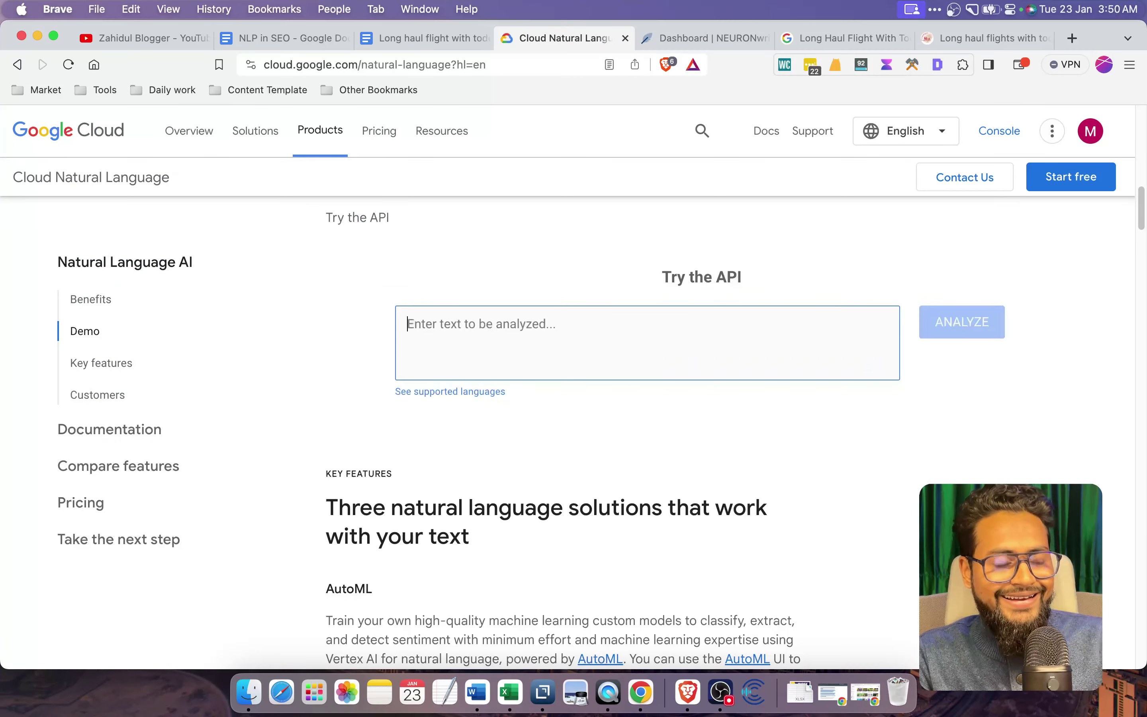
key(super+v)
- Analyze the pasted article in the API demo, passing the robot check, and bring the Entities results into view
click(961, 323)
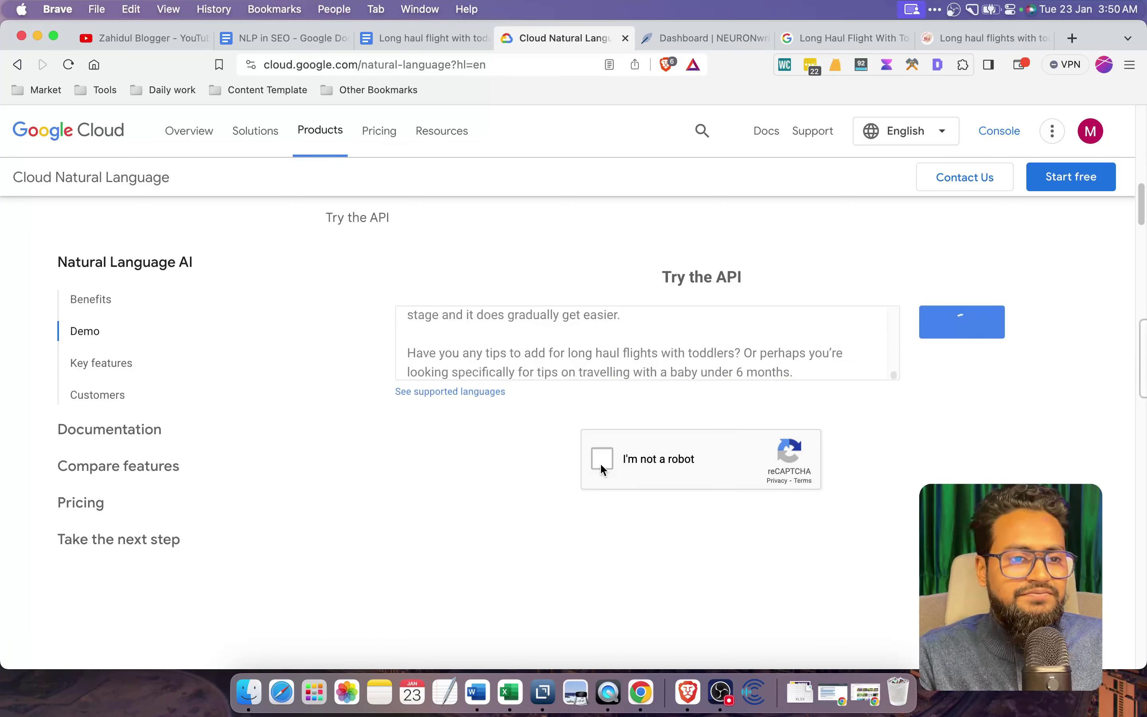
click(602, 465)
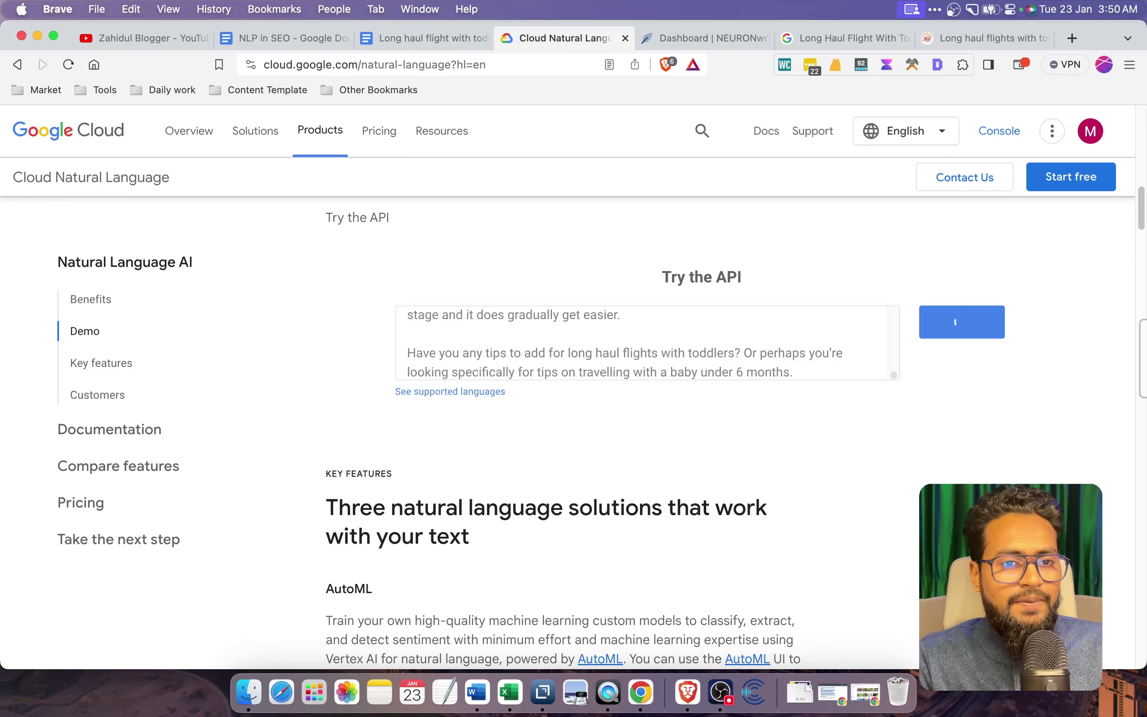
scroll(404, 400, down, 3)
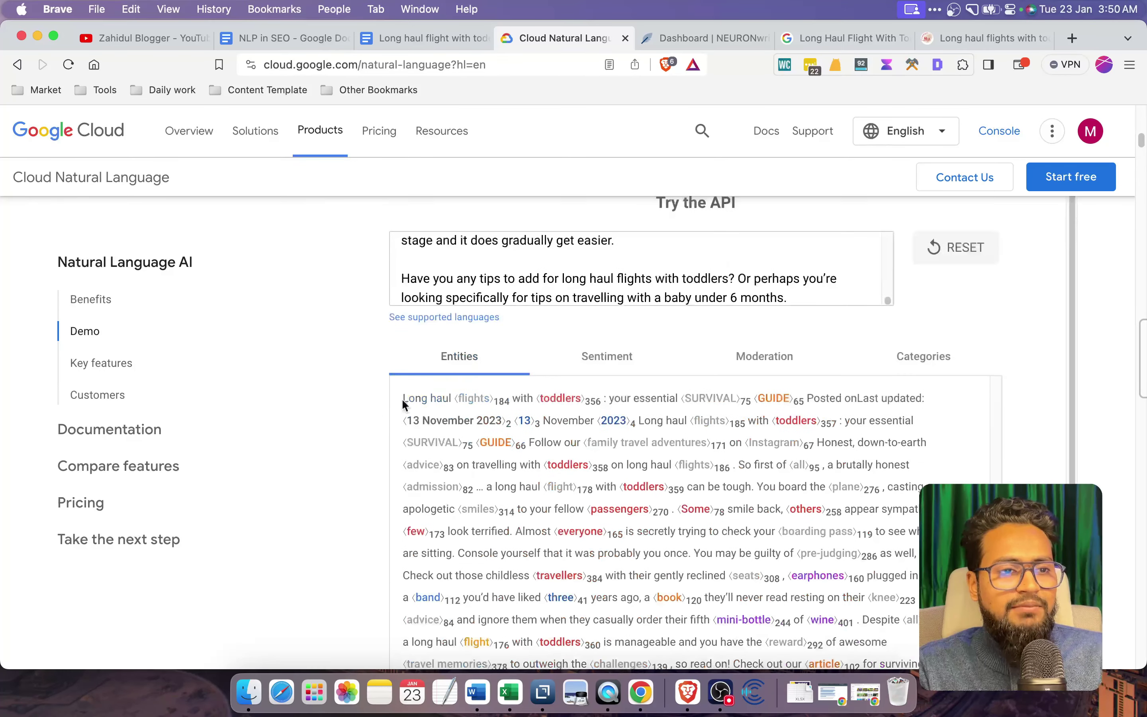
- Review the Moderation, Sentiment and Categories results for the analyzed article
click(751, 371)
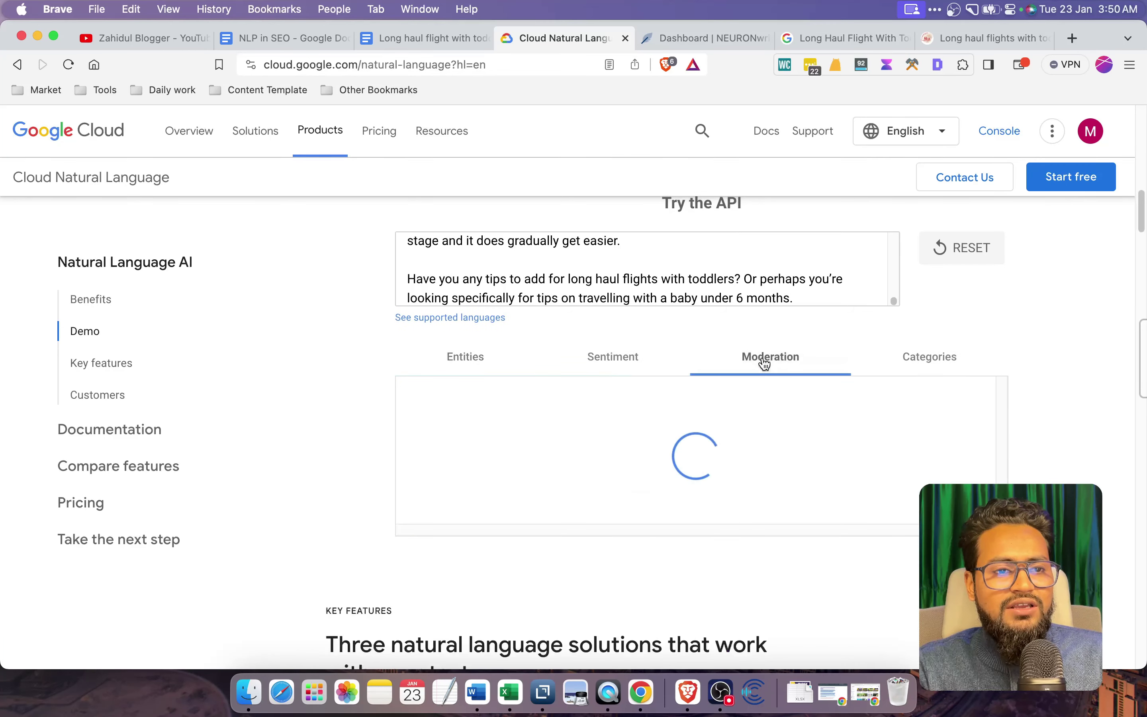
scroll(708, 488, down, 10)
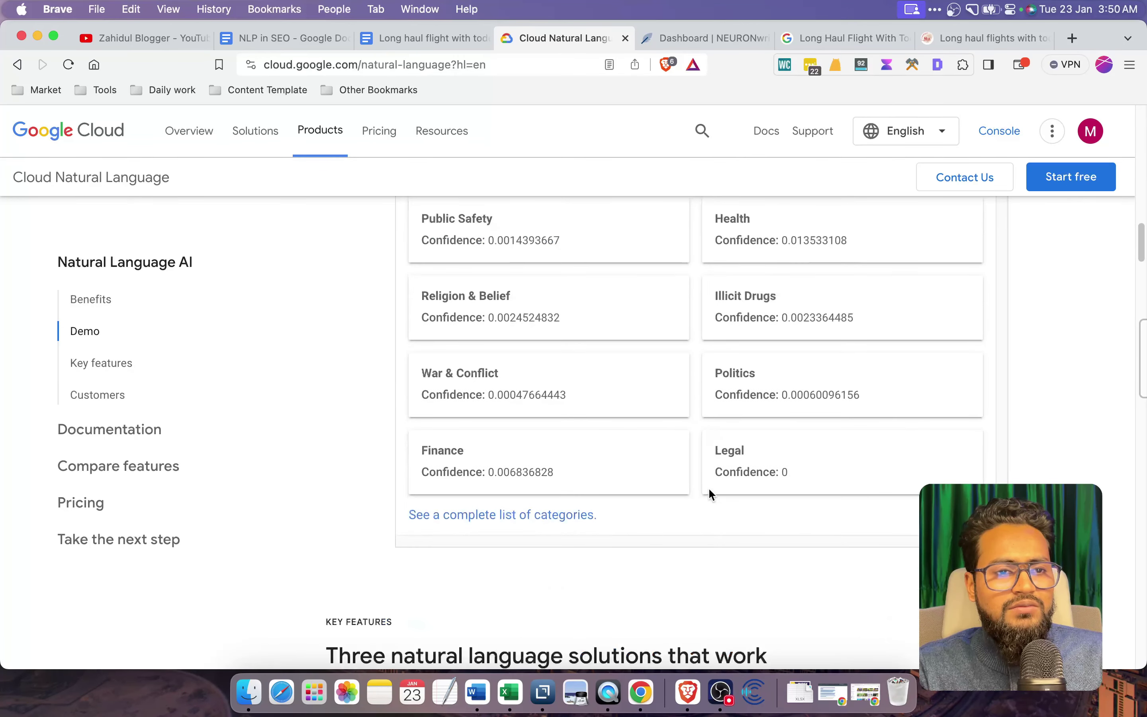
scroll(708, 487, up, 8)
scroll(1062, 479, up, 5)
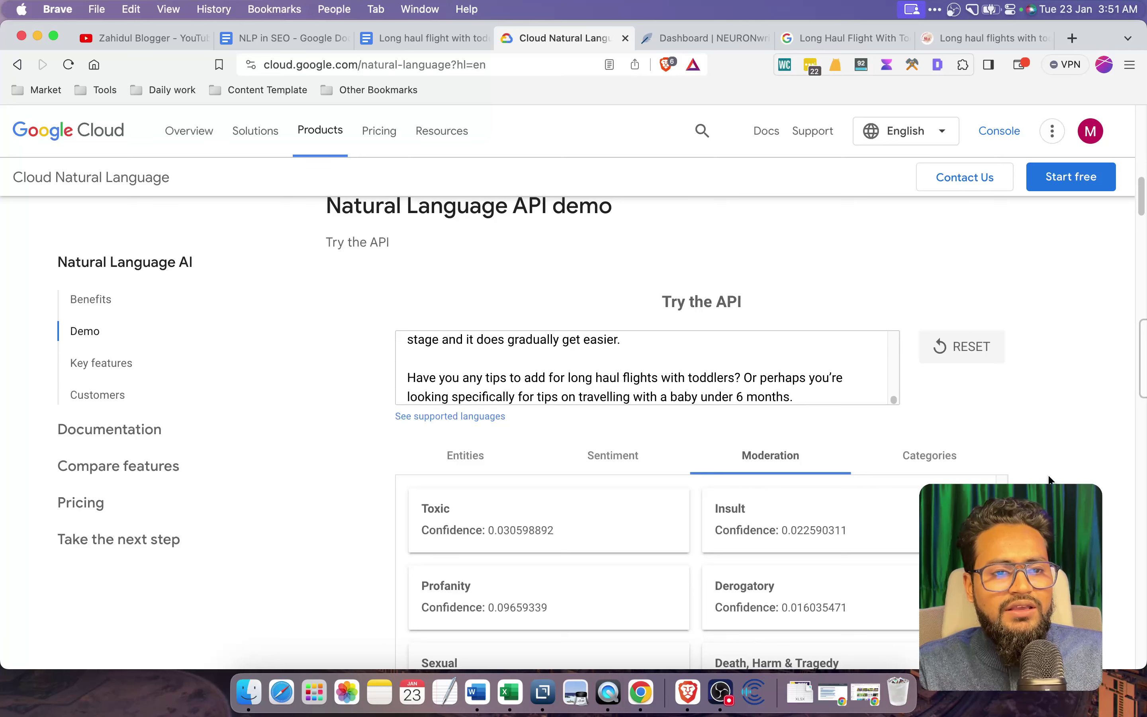
scroll(1049, 480, down, 2)
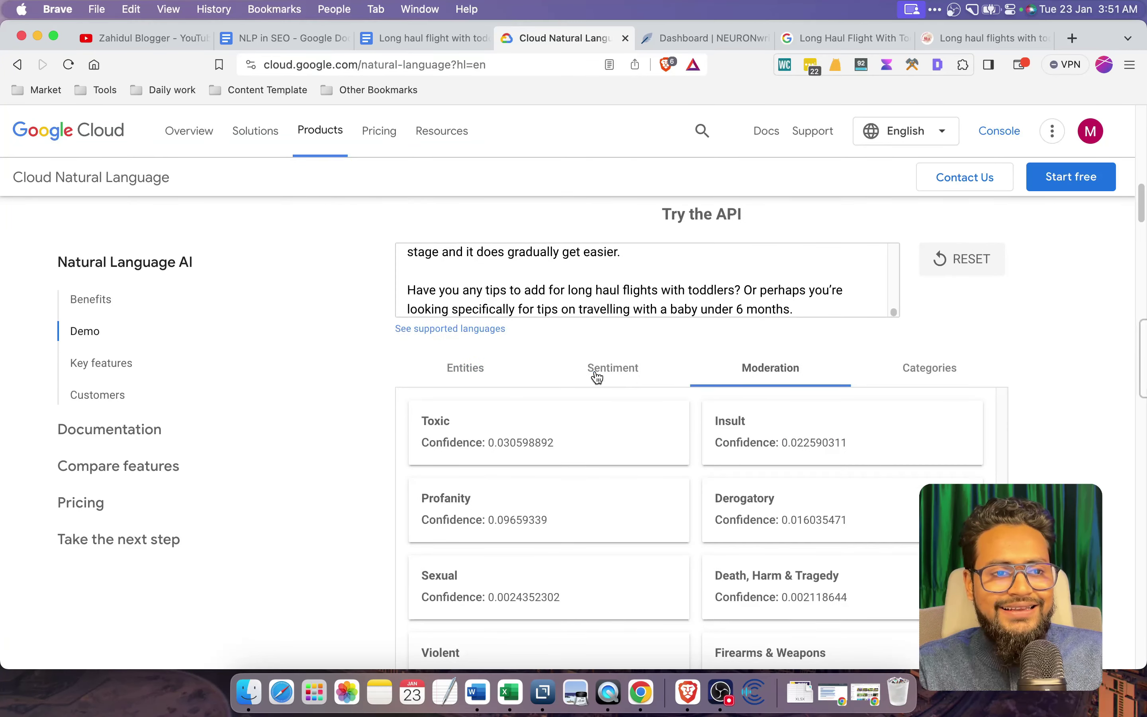
click(609, 374)
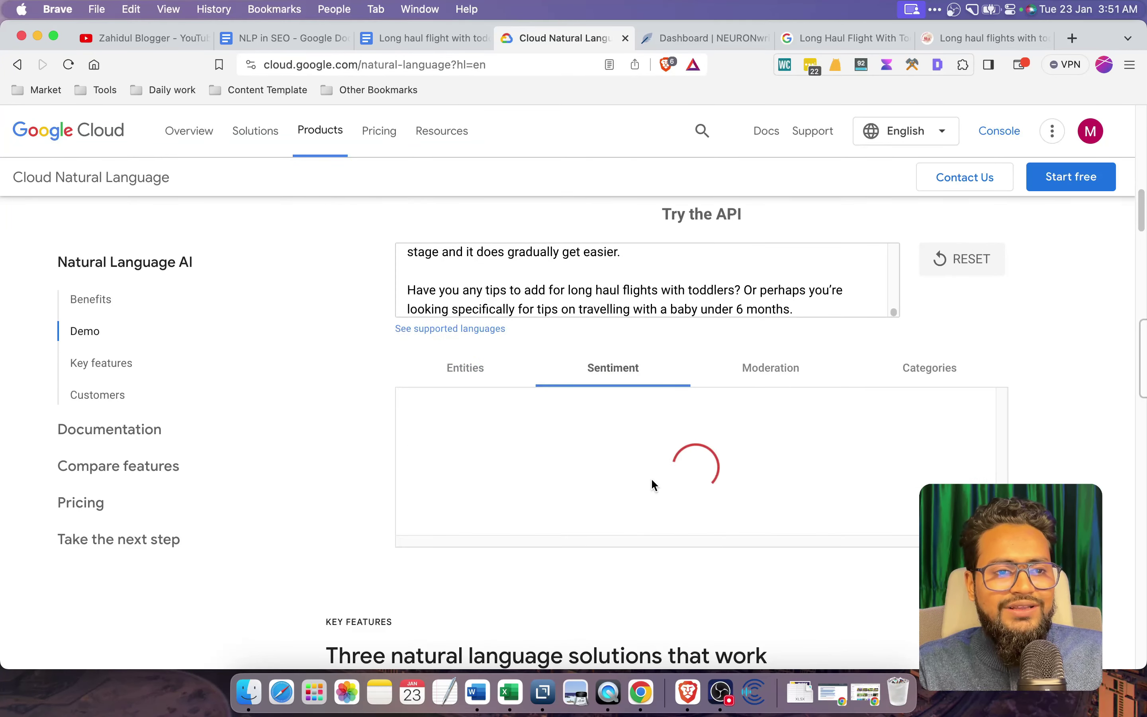
click(907, 378)
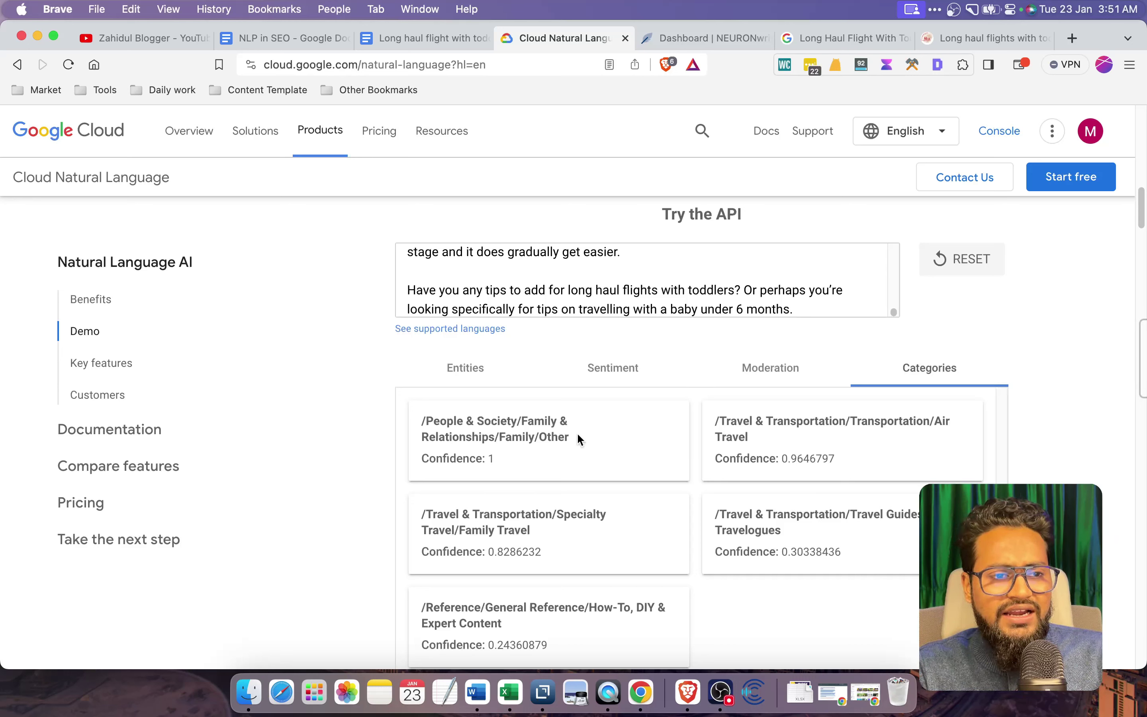
- Finish checking the top Categories result and switch back to the Entities results of the analyzed article
drag(578, 438, 521, 437)
click(340, 457)
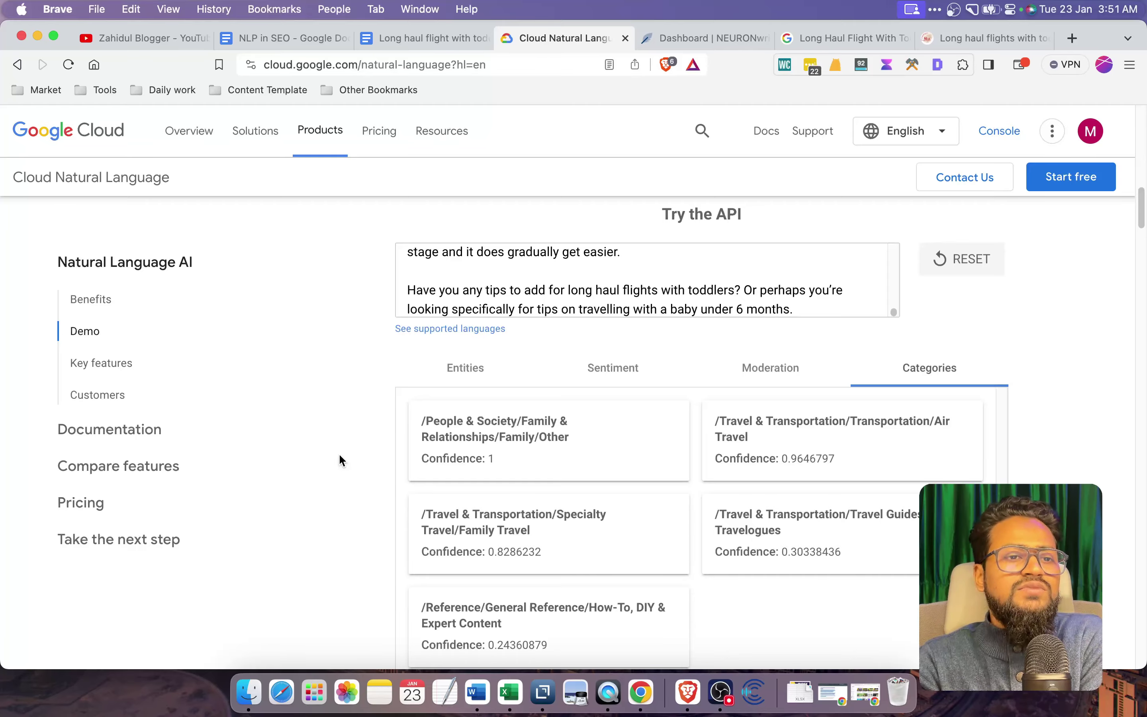
scroll(339, 454, up, 15)
scroll(384, 431, down, 18)
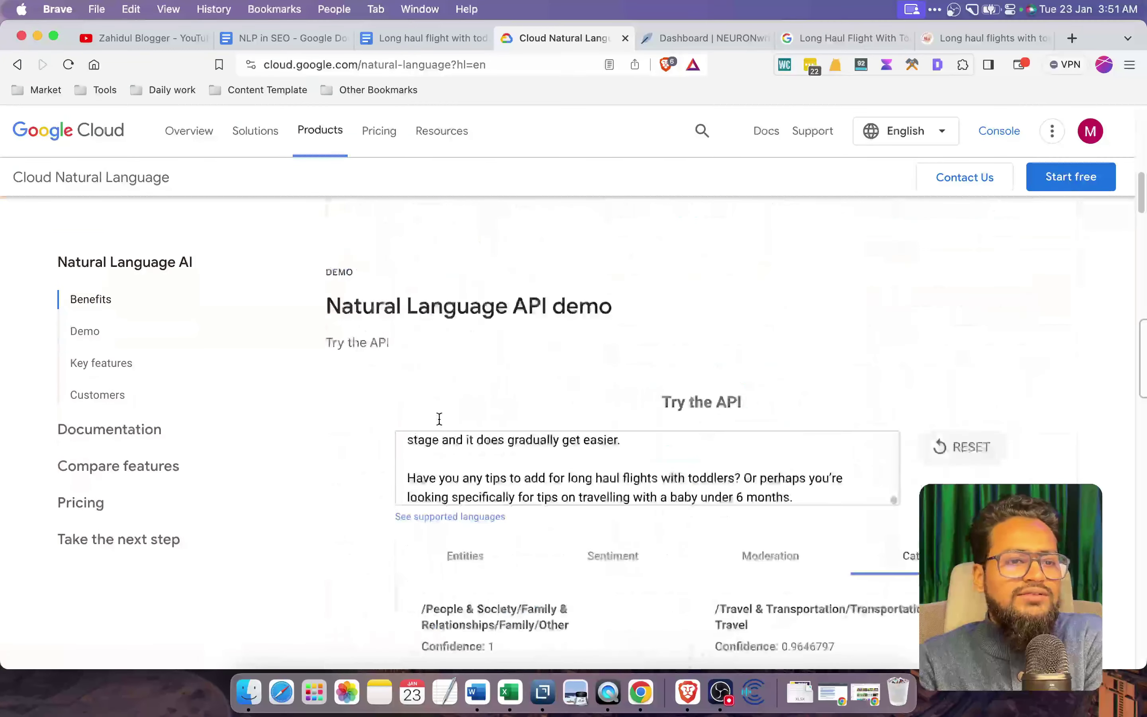
click(455, 203)
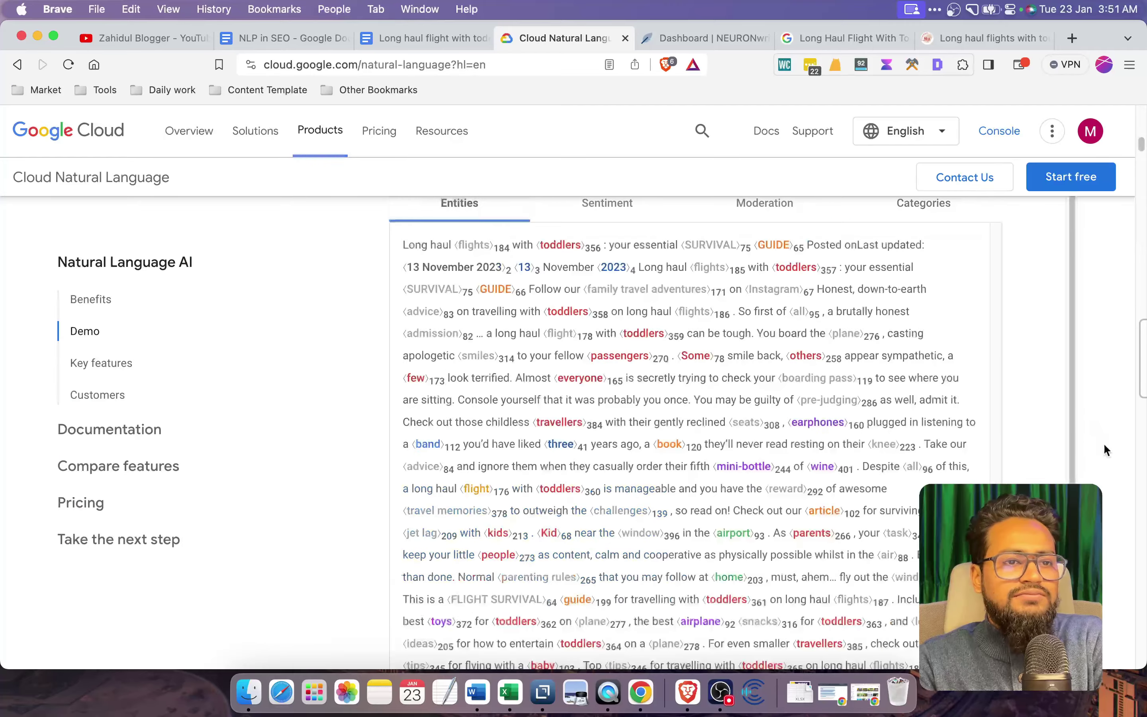
- Skim the entity-annotated article text and the numbered entity list down to its last entry
scroll(1100, 446, down, 5)
scroll(1096, 448, down, 15)
scroll(1096, 449, up, 10)
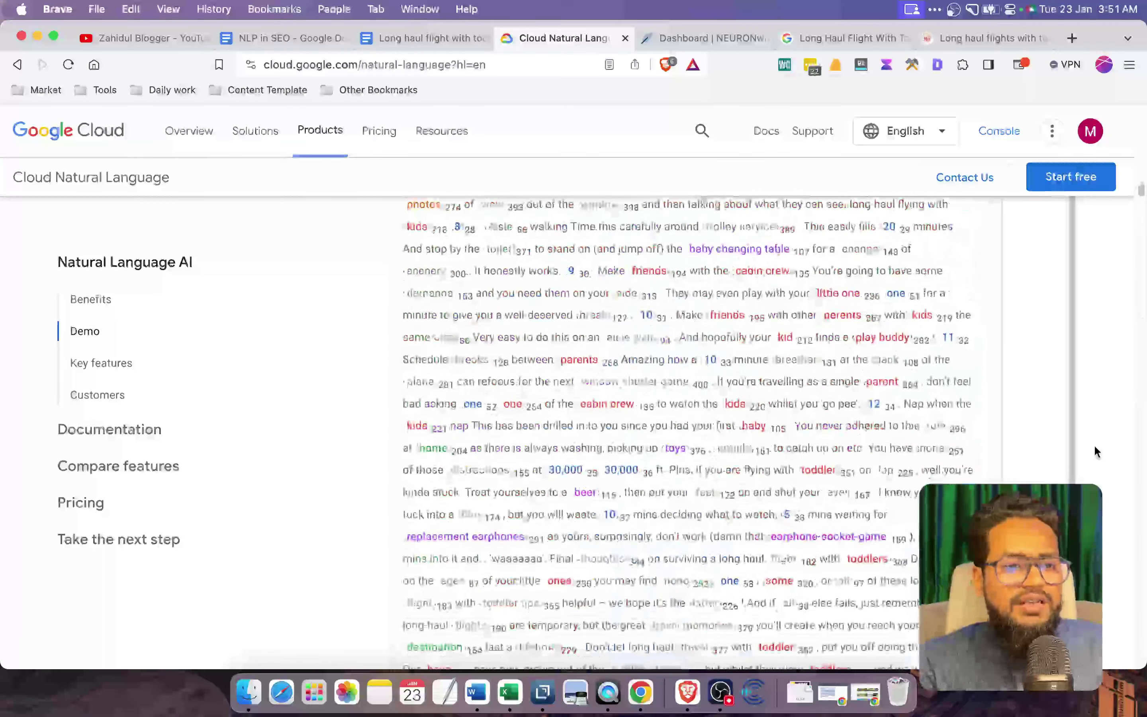
scroll(1096, 448, down, 5)
scroll(1095, 445, down, 3)
scroll(750, 435, down, 20)
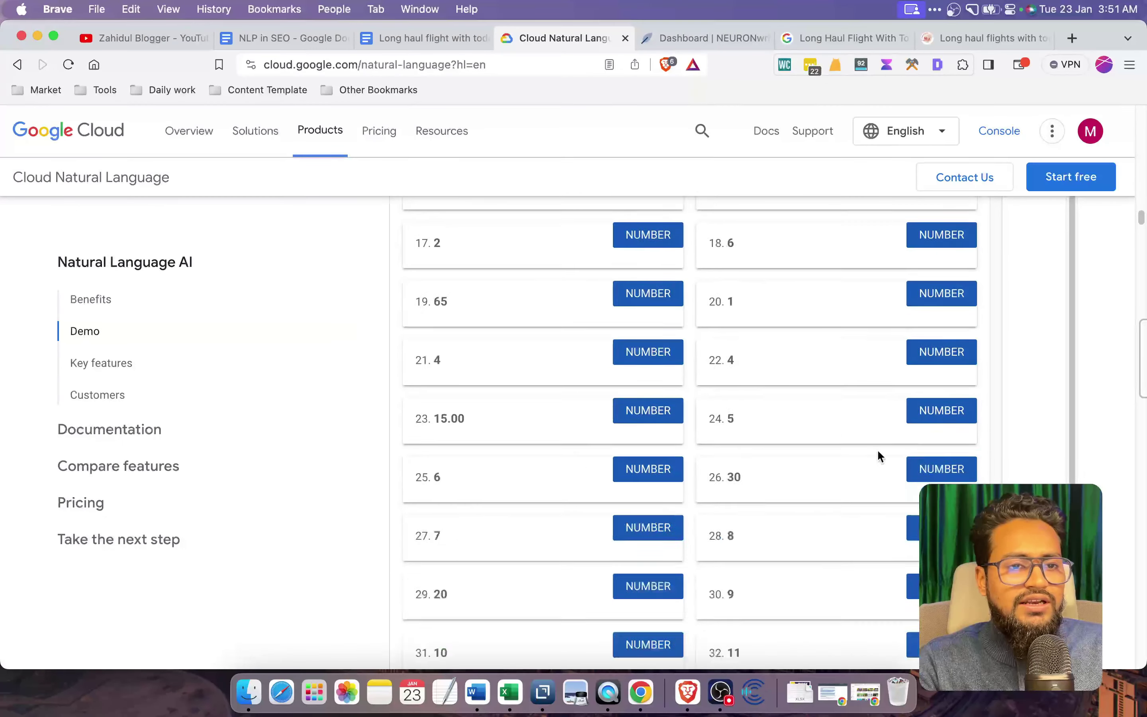
scroll(922, 454, down, 20)
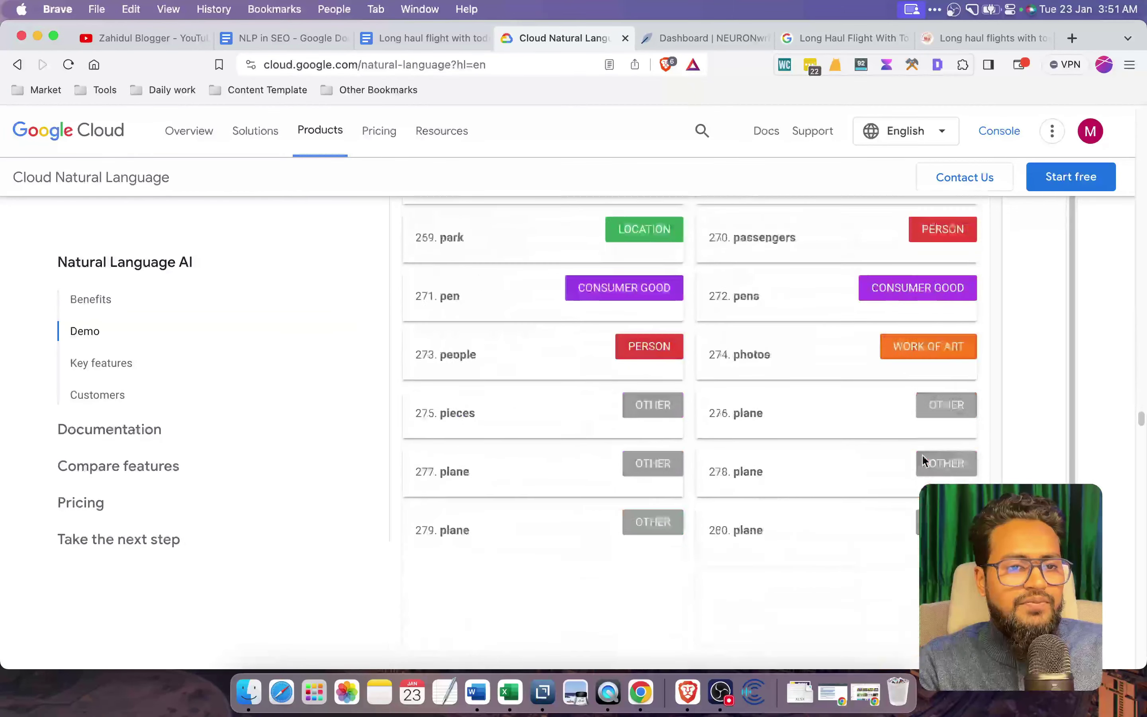
scroll(924, 459, down, 15)
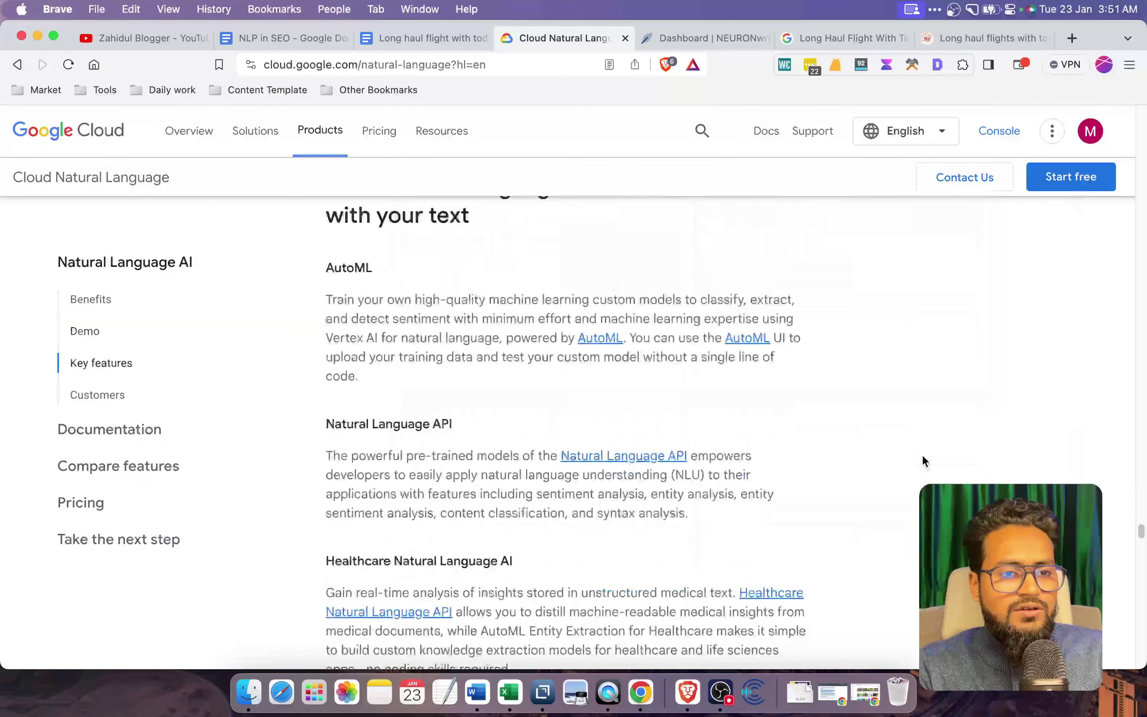
scroll(925, 461, up, 5)
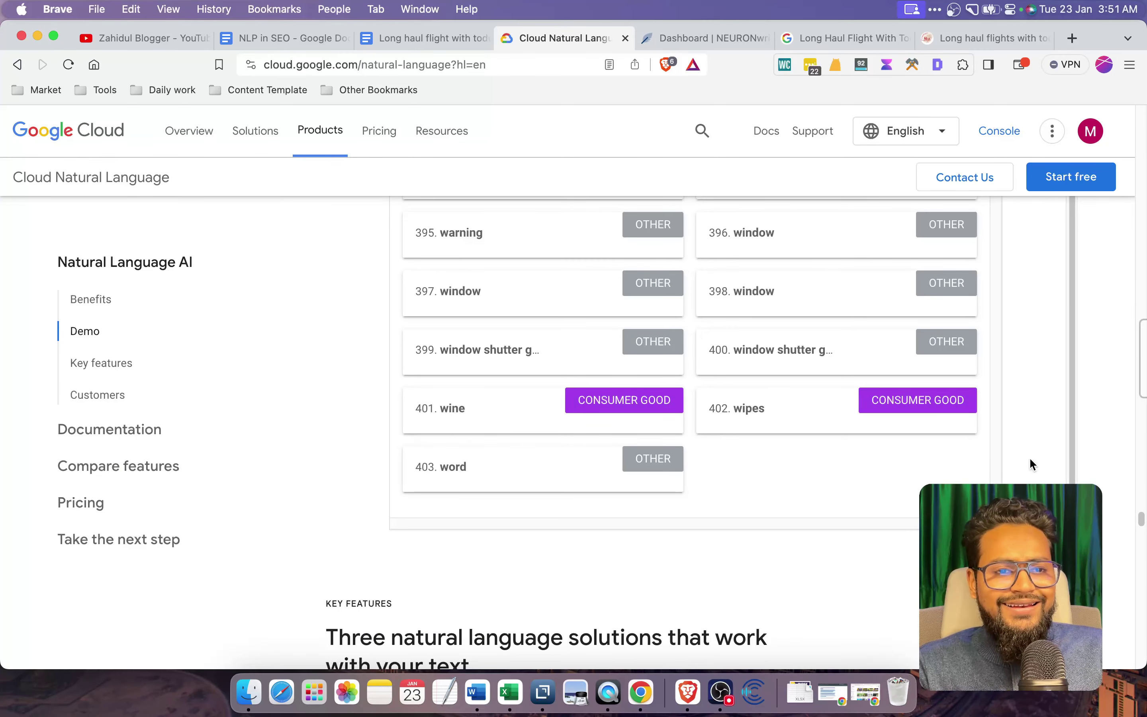
- Go back through the entity list from its end to the early entries around "Amazon" and "GUIDE"
scroll(1030, 460, up, 5)
scroll(1030, 459, up, 15)
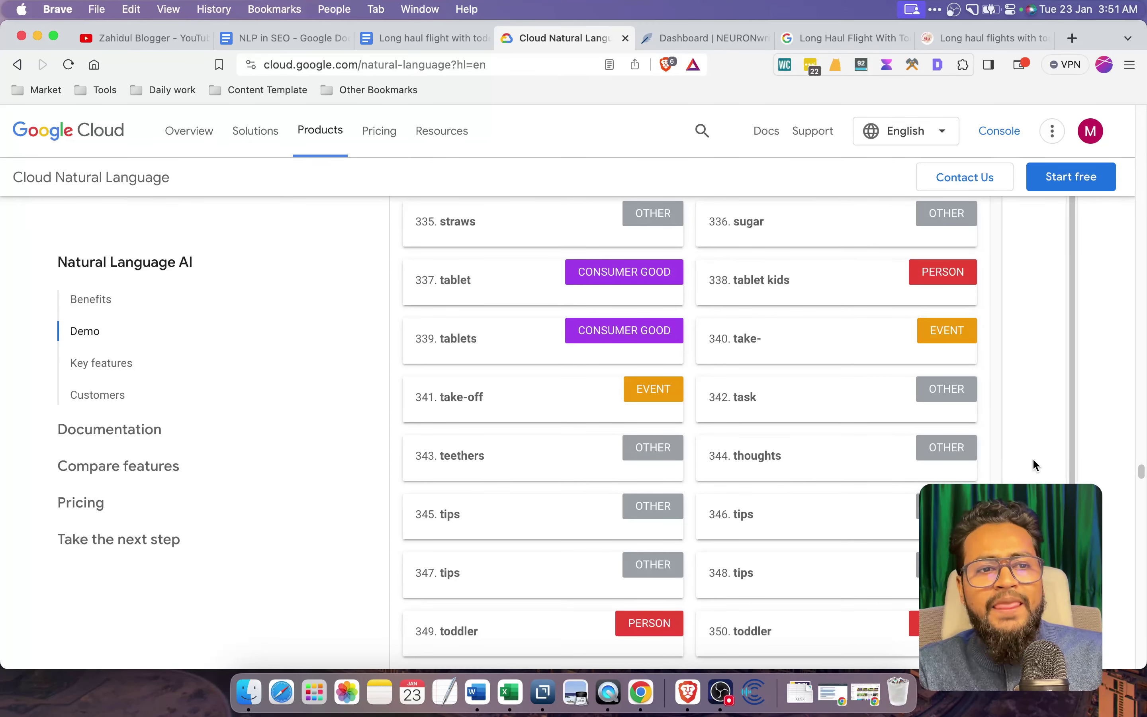
scroll(1033, 460, up, 5)
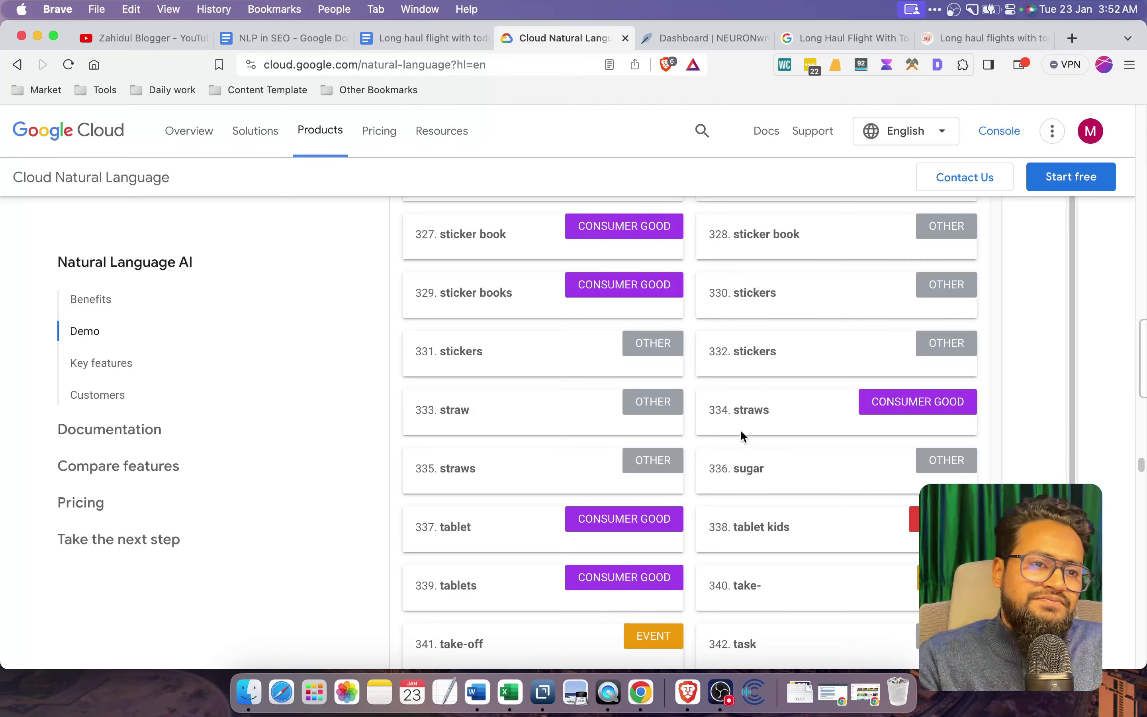
scroll(723, 435, up, 15)
scroll(722, 436, up, 20)
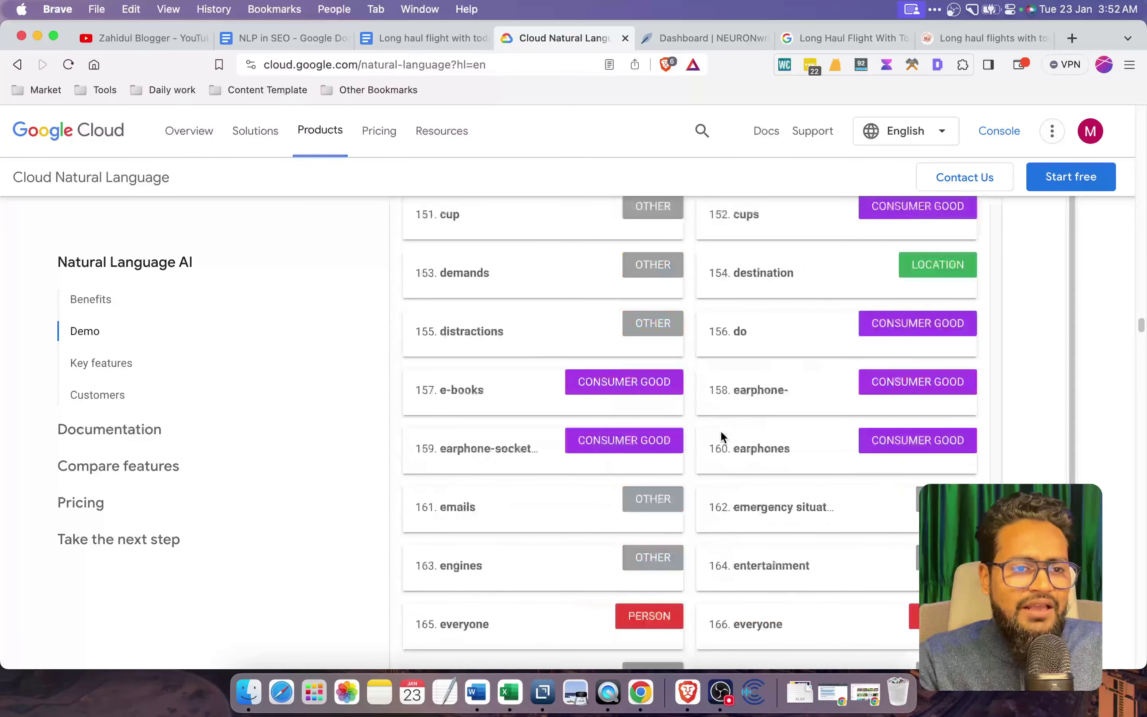
scroll(721, 435, up, 3)
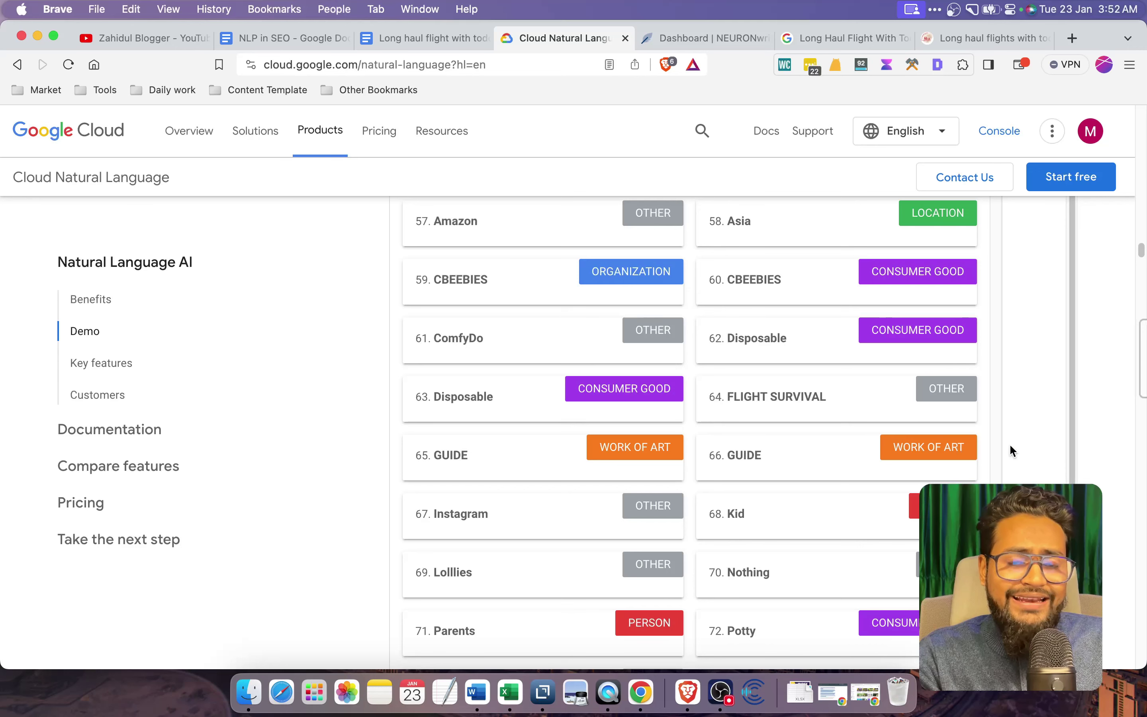
- Examine the "Potty" entity and its type, checking the Google results for Long Haul Flight With Toddler in between
scroll(835, 498, down, 1)
scroll(817, 502, down, 2)
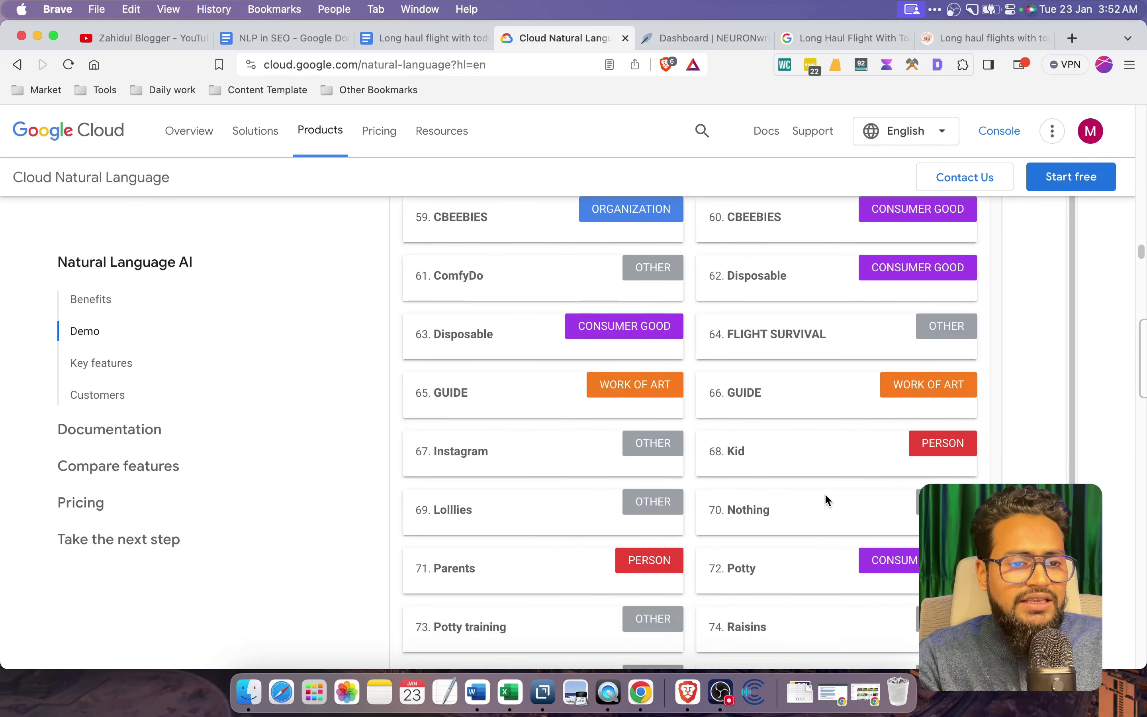
double_click(742, 545)
scroll(823, 528, down, 1)
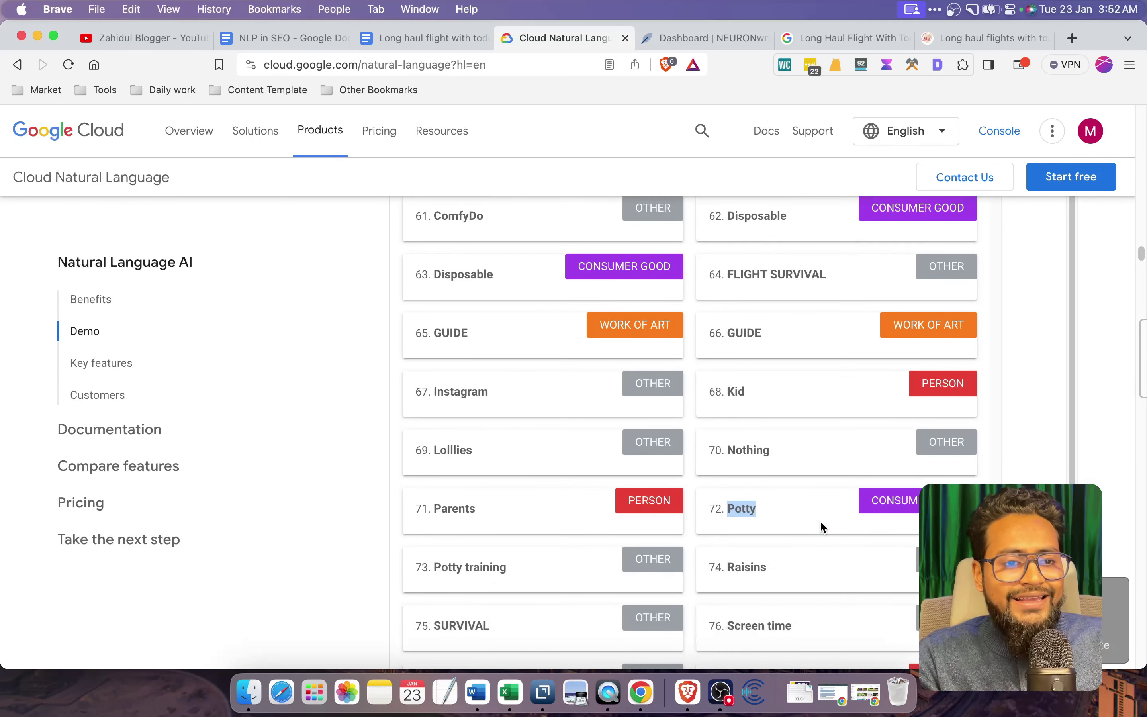
click(834, 38)
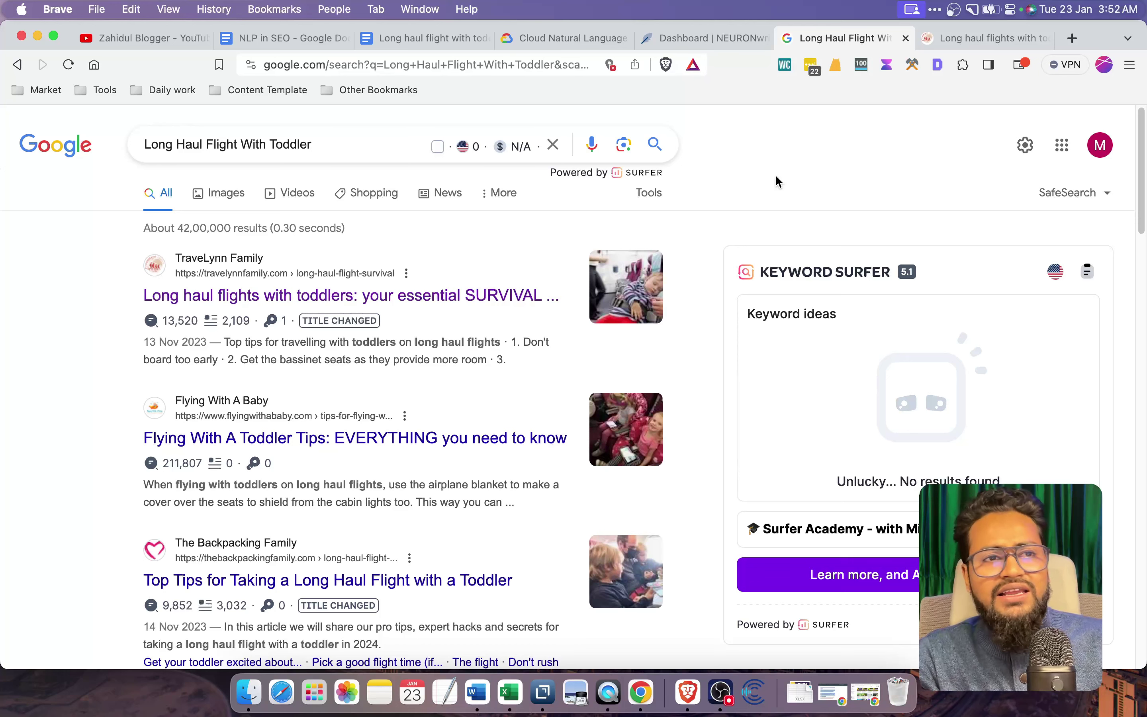
click(547, 37)
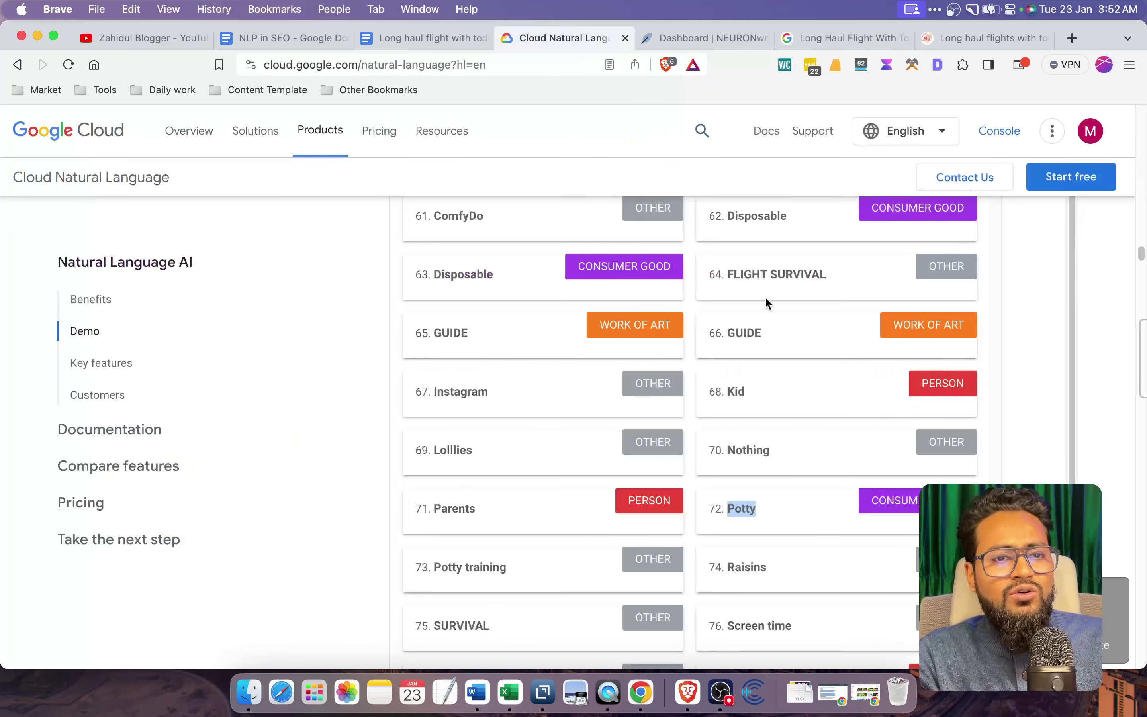
click(789, 519)
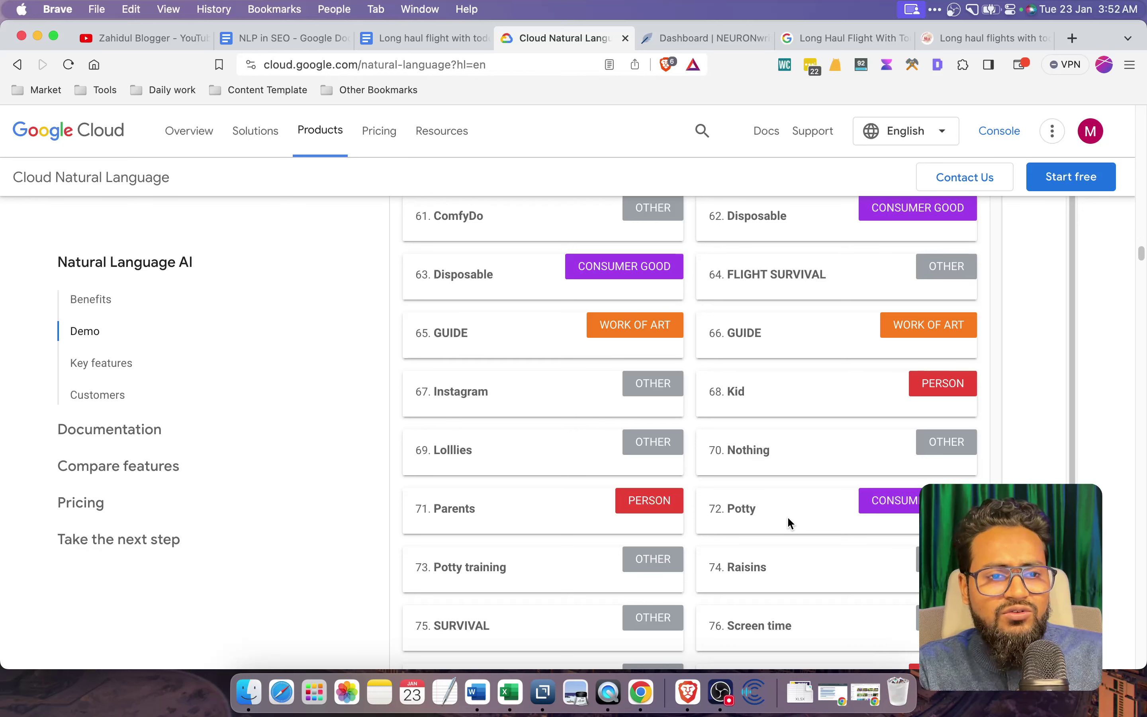
double_click(741, 509)
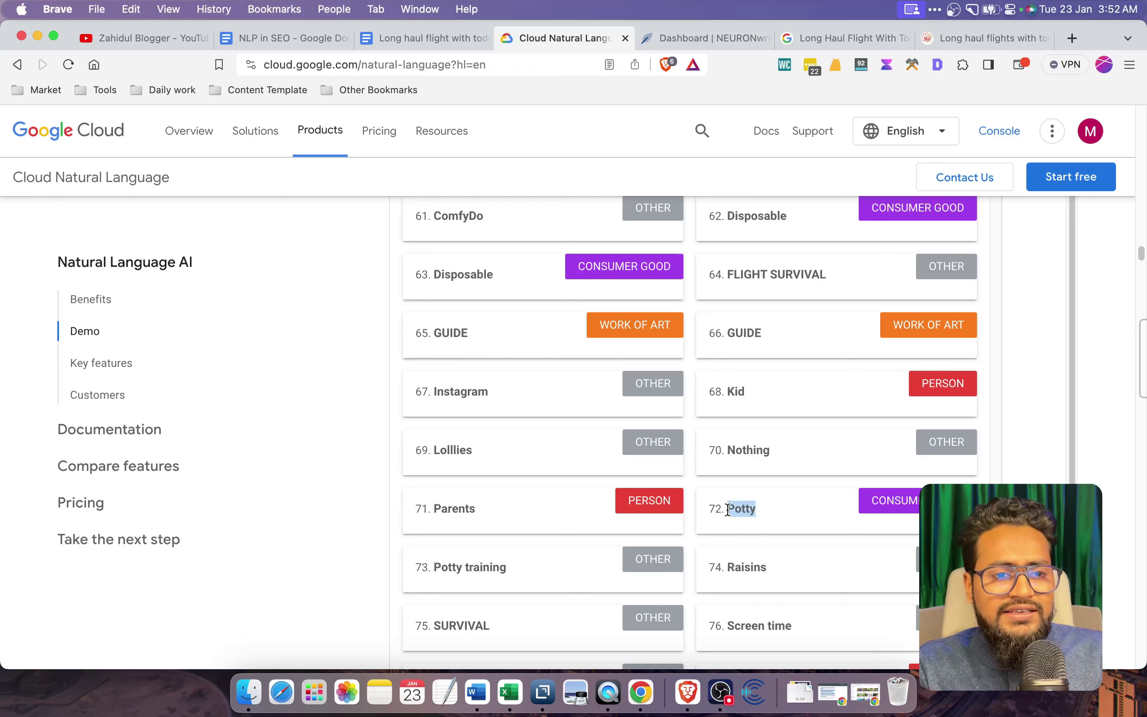
click(783, 516)
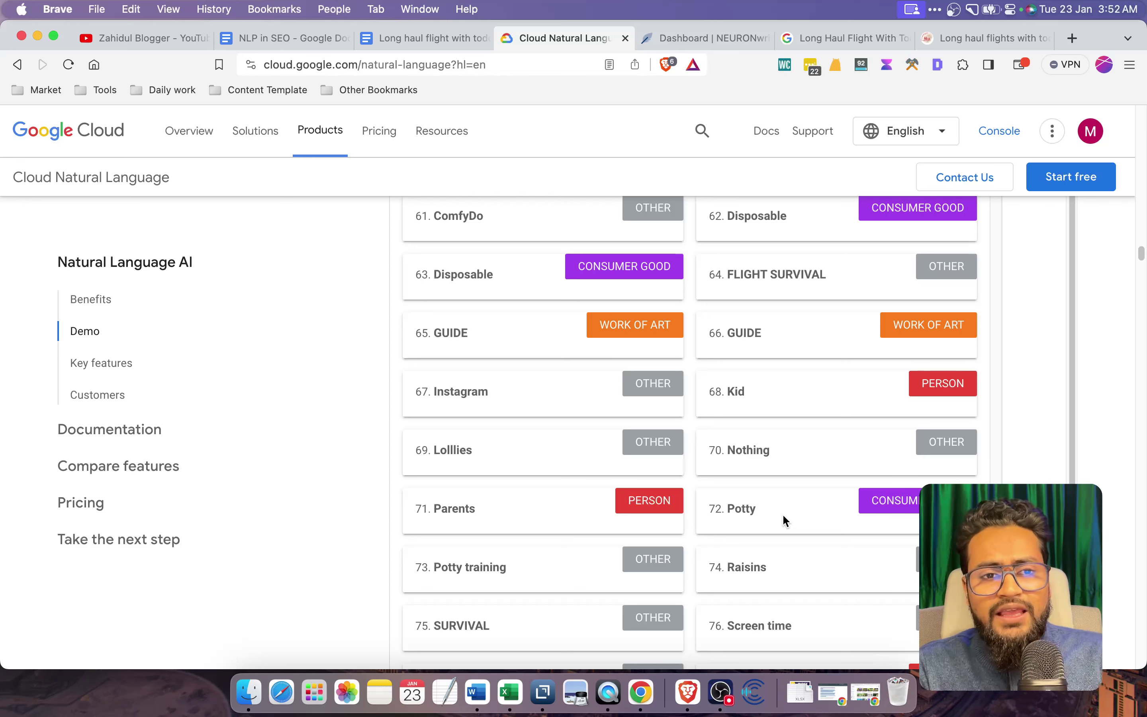
- Examine the entities from "Potty training" to "cabin crew" and their types, including "TV shows"
scroll(783, 516, down, 5)
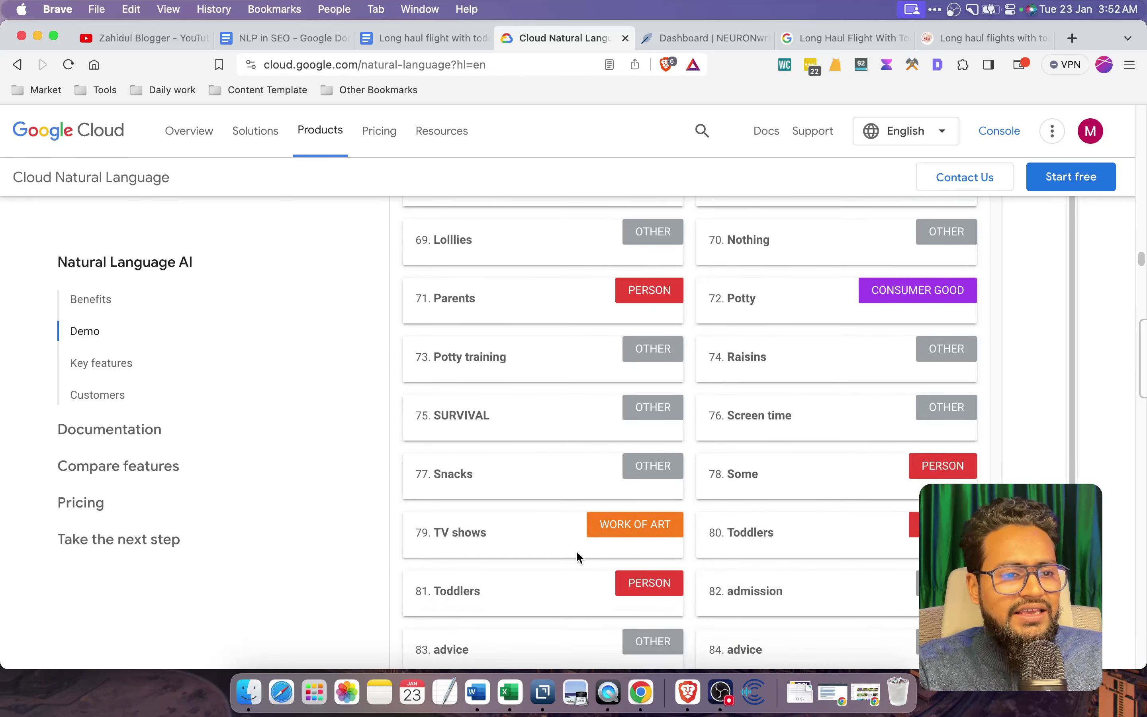
drag(516, 528, 430, 521)
click(327, 513)
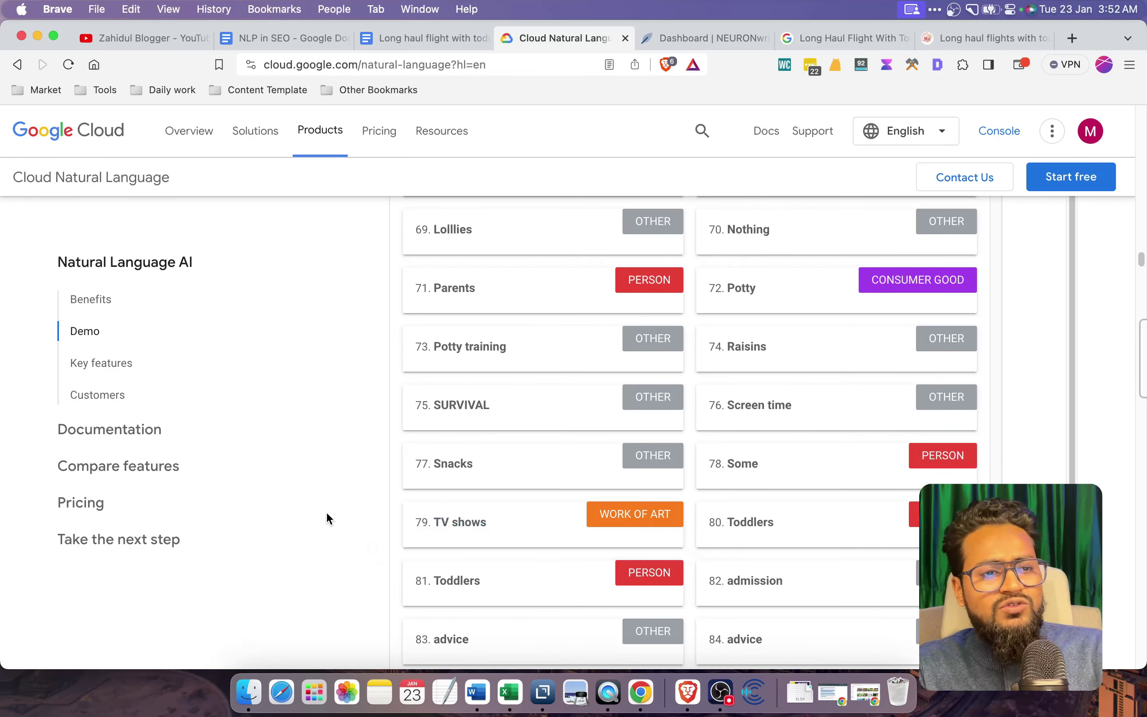
scroll(410, 507, down, 10)
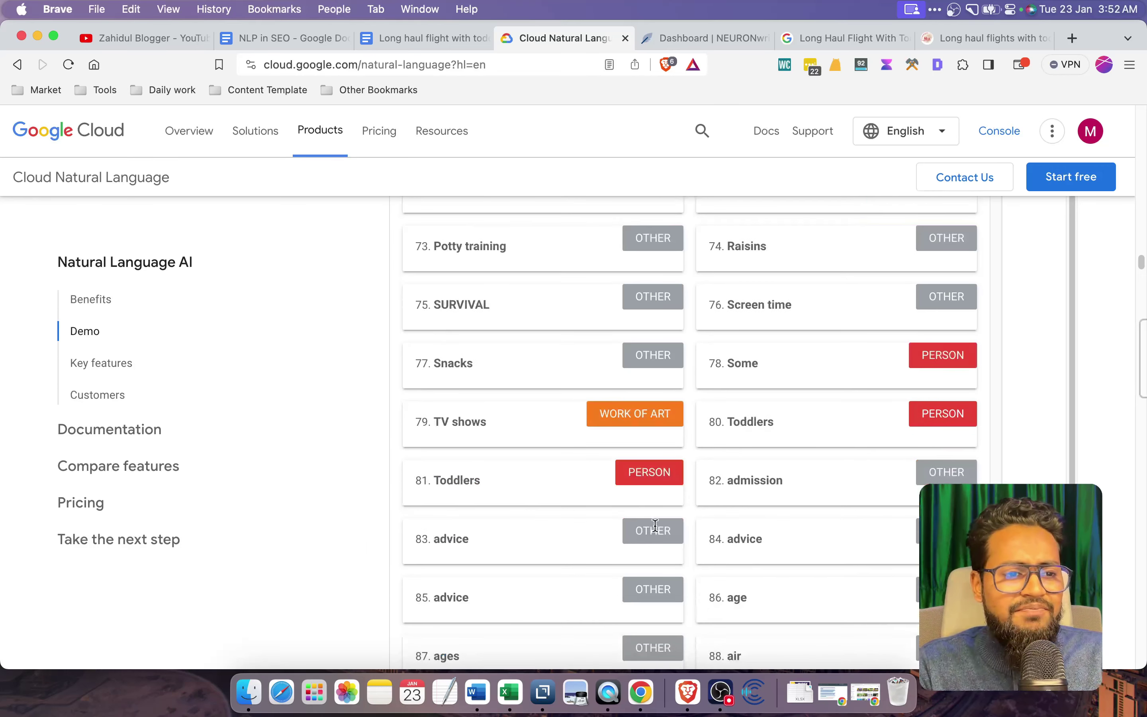
scroll(831, 522, down, 15)
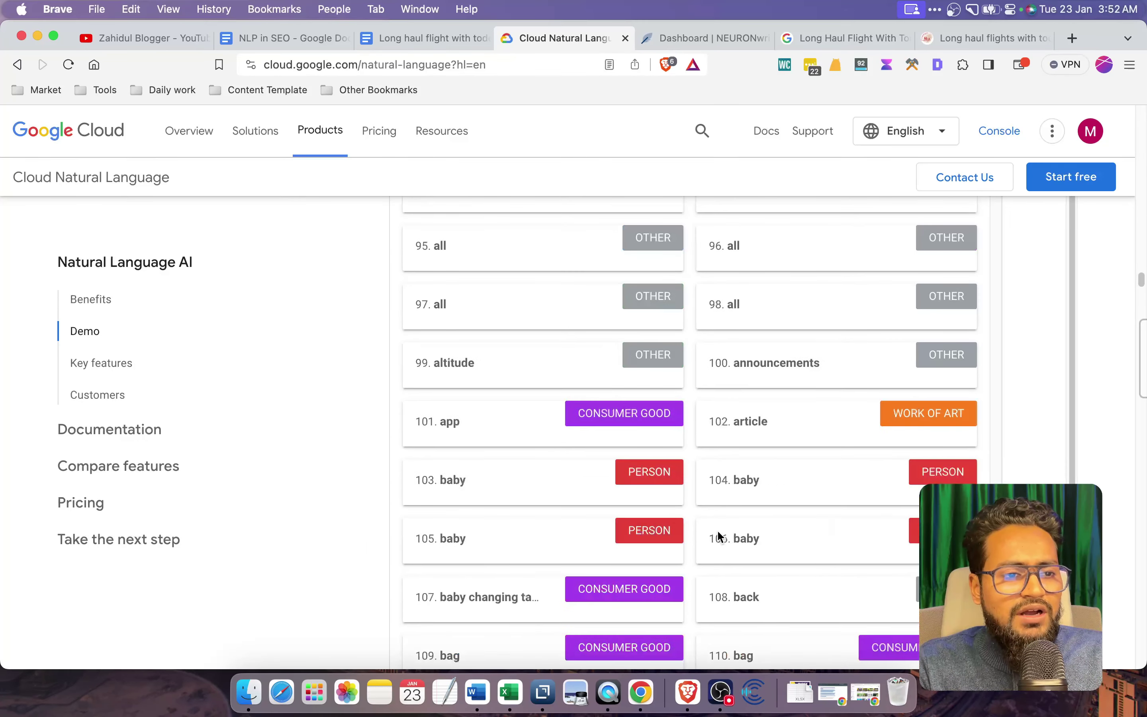
scroll(779, 541, down, 20)
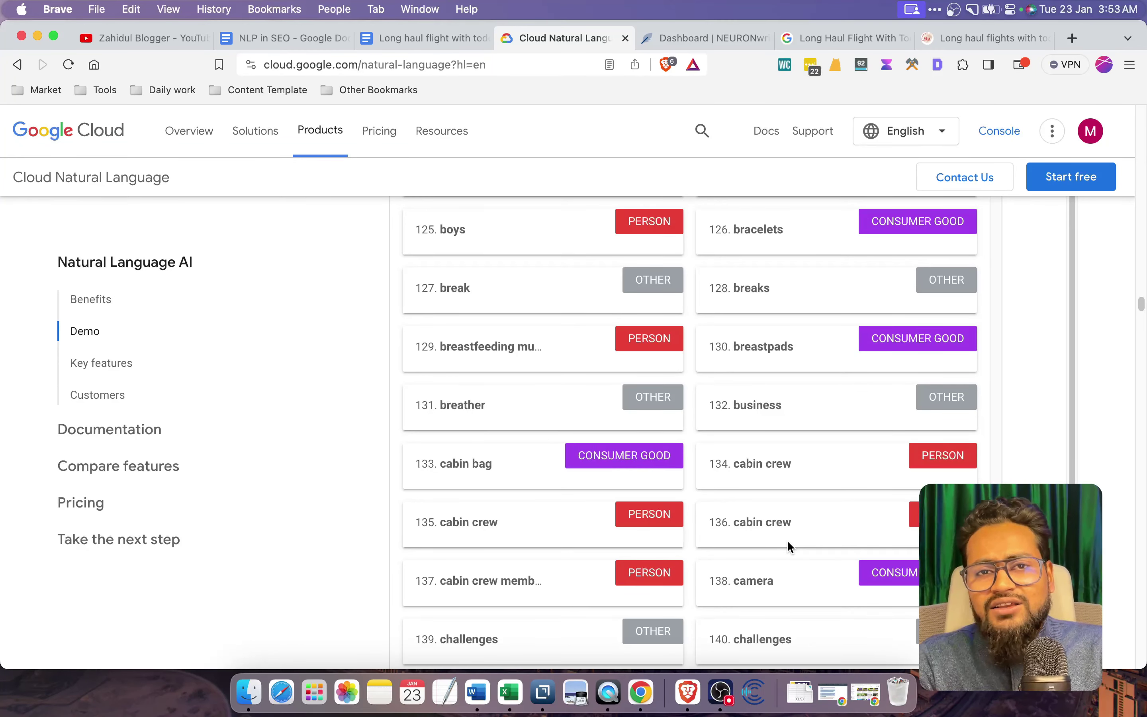
- Examine the entities from "camera" to the repeated "flights" entries, marking one of the "flights" entries
scroll(788, 541, down, 5)
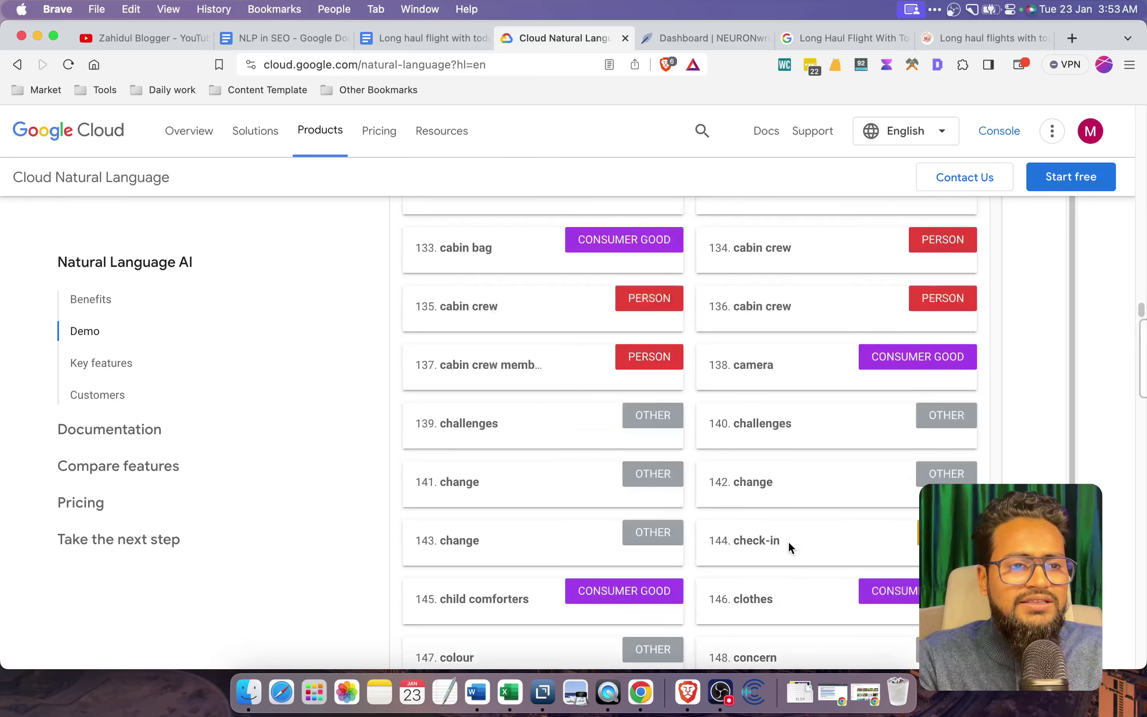
scroll(571, 455, down, 3)
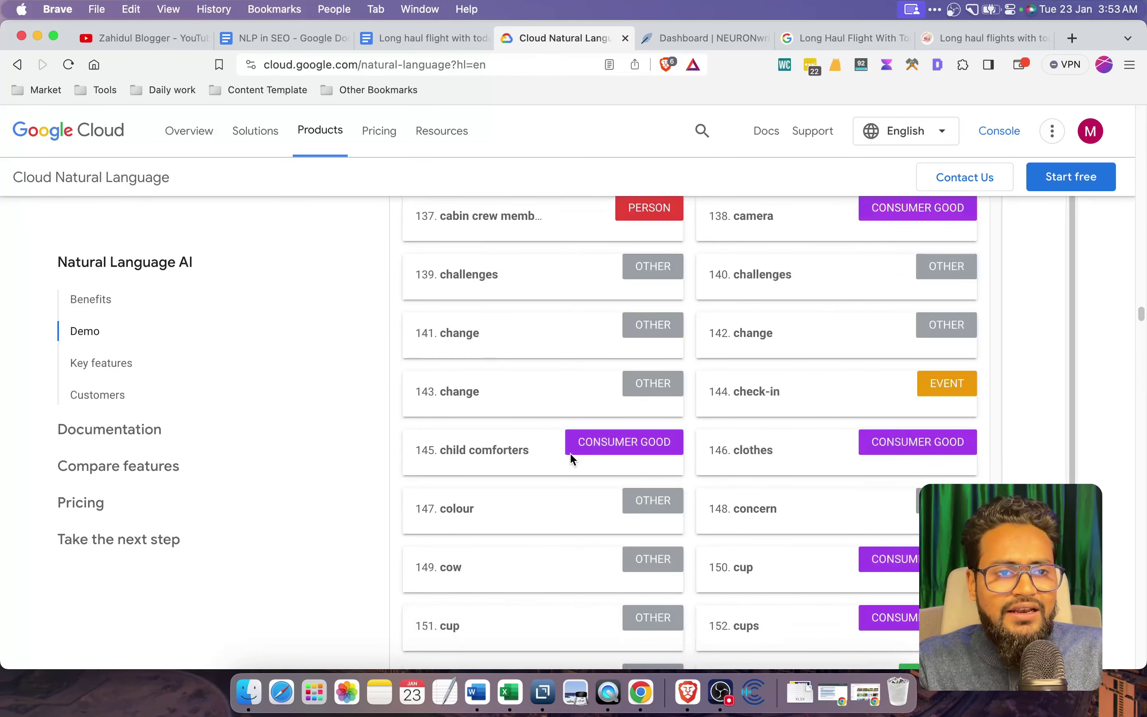
scroll(554, 441, down, 10)
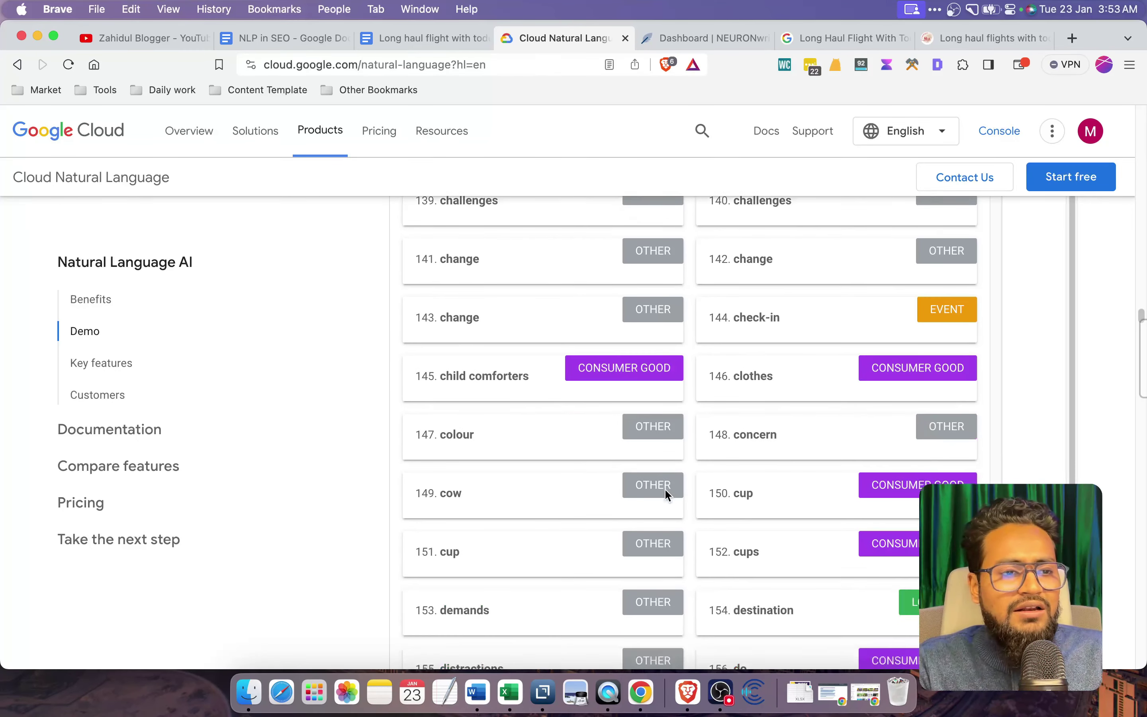
scroll(683, 520, down, 10)
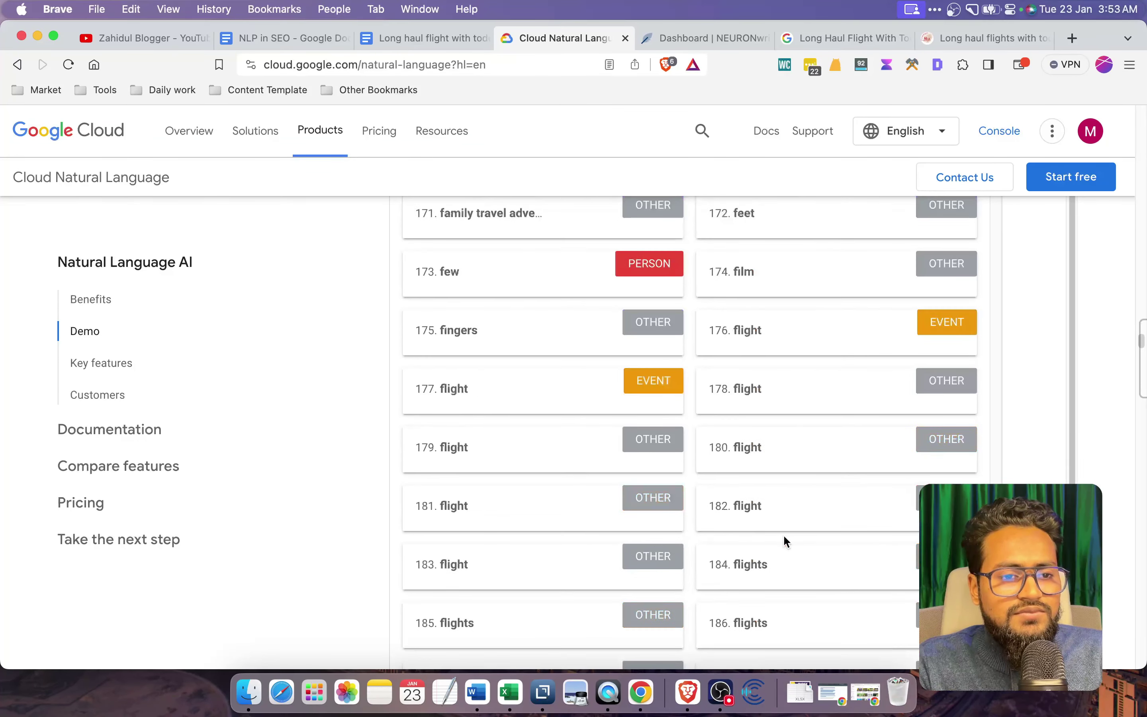
scroll(781, 530, down, 5)
drag(796, 467, 733, 465)
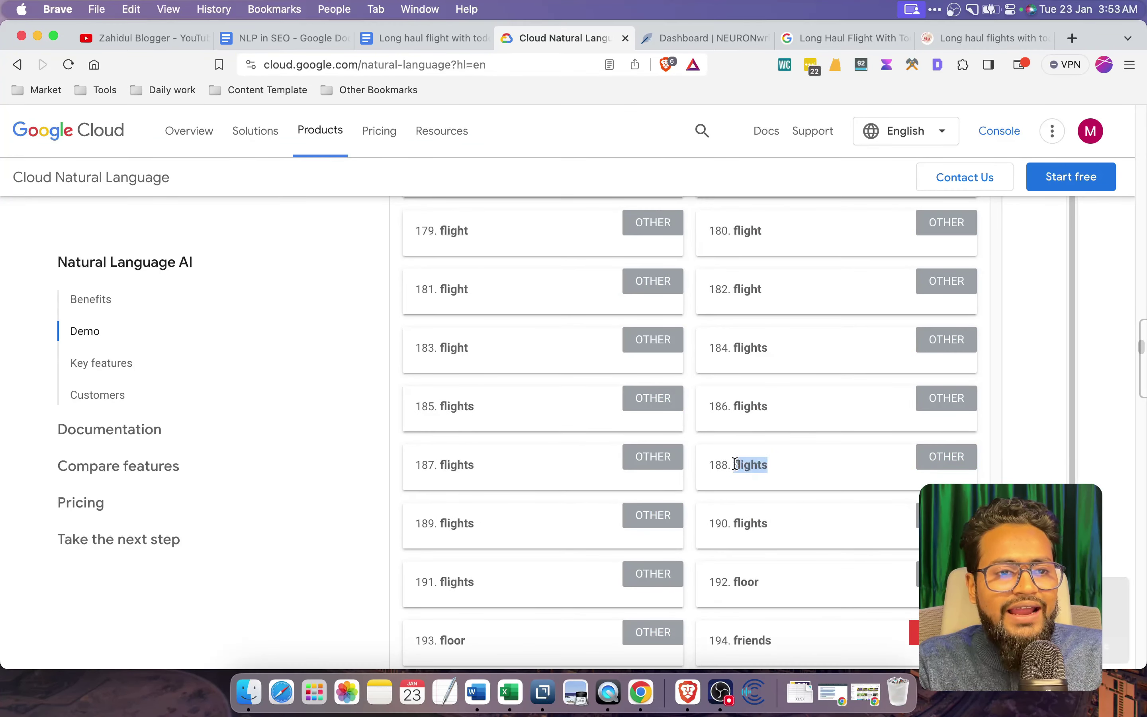
click(695, 530)
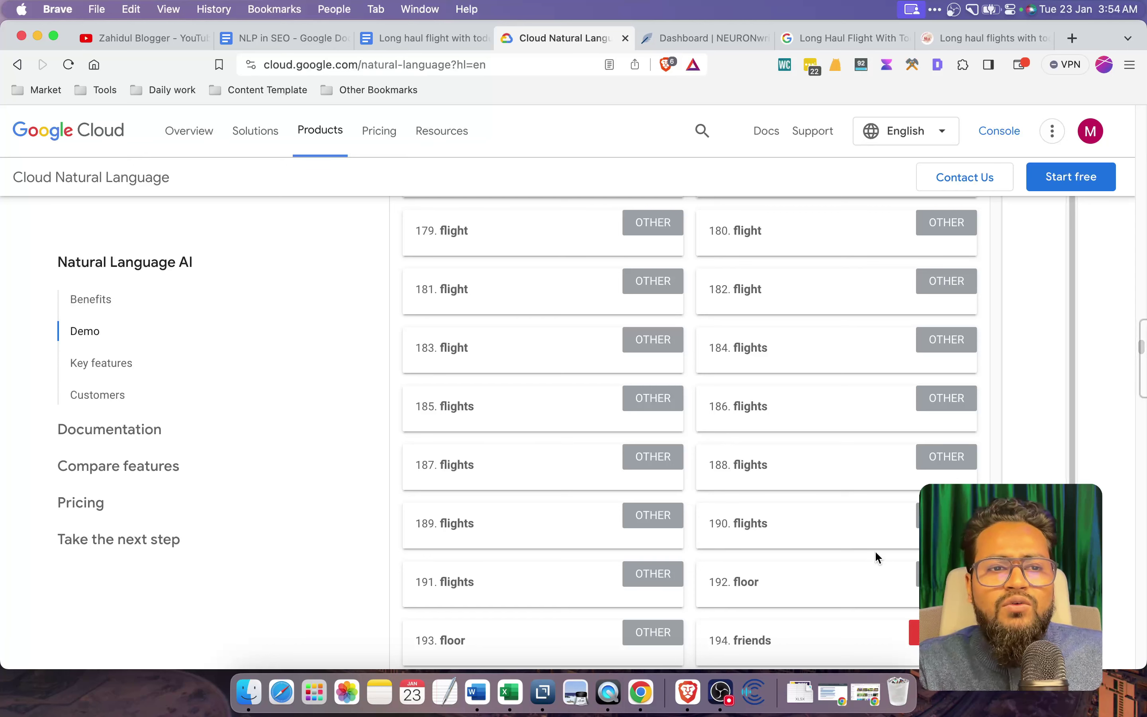
- Examine the entities from "games" to "parent" and their types, marking the word "milk"
scroll(859, 535, down, 10)
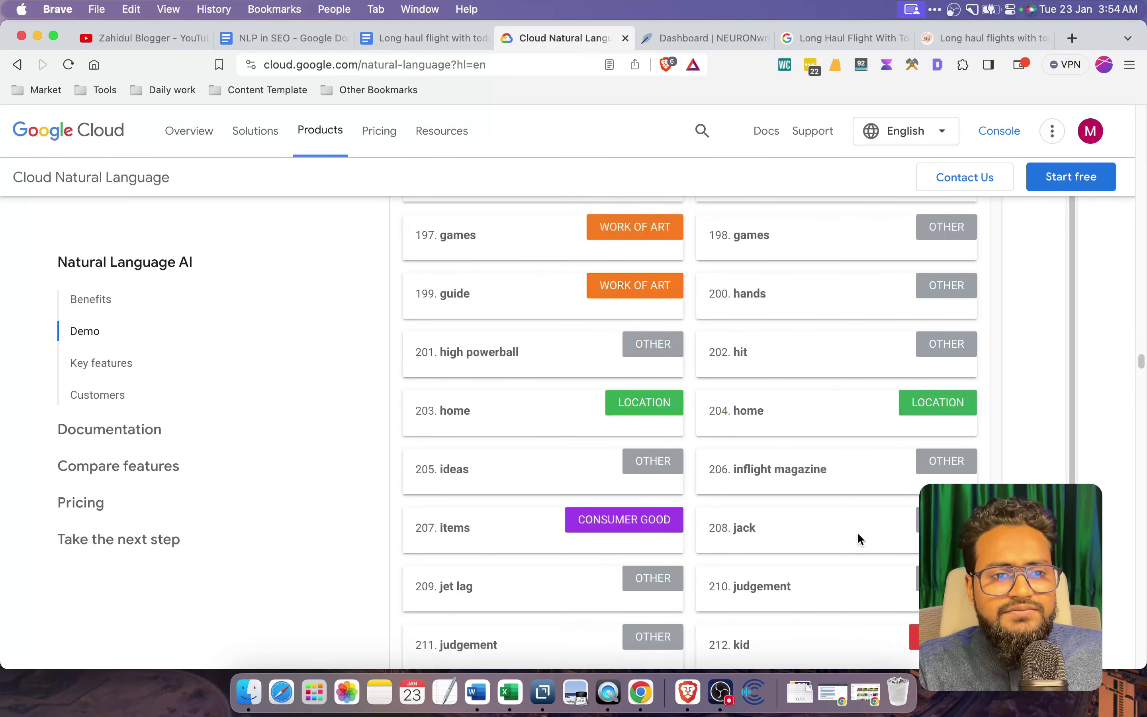
scroll(858, 535, down, 5)
scroll(806, 526, down, 15)
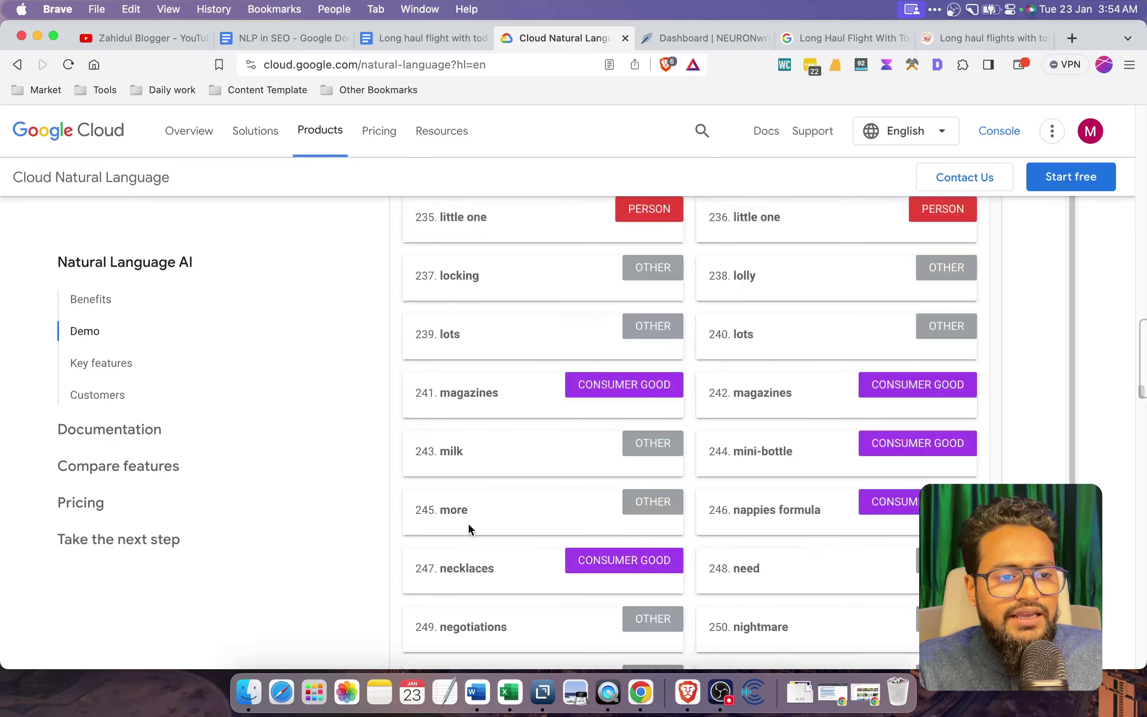
double_click(453, 451)
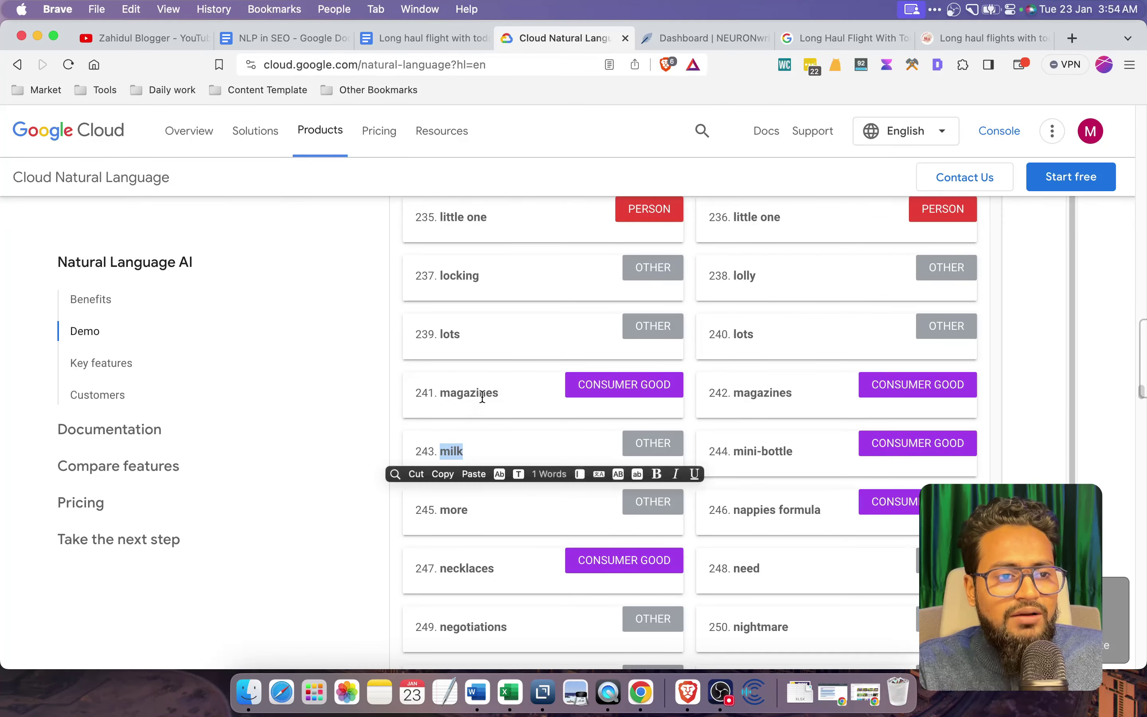
scroll(782, 483, down, 1)
scroll(781, 482, up, 5)
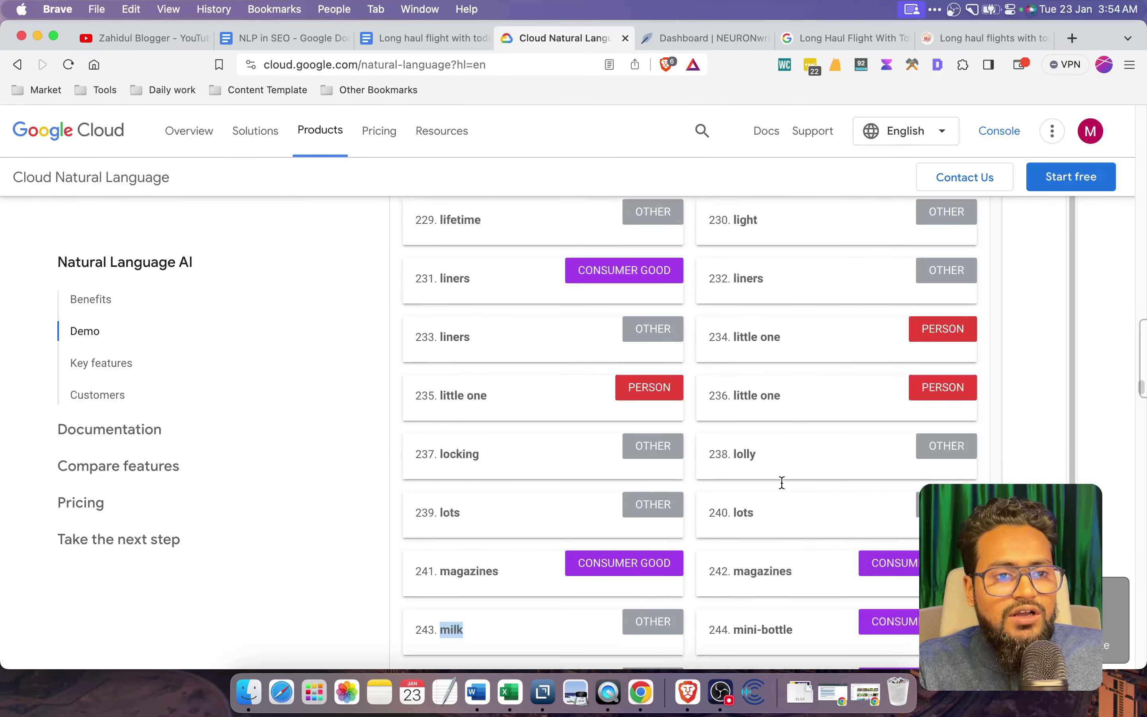
scroll(782, 482, down, 7)
scroll(799, 527, down, 4)
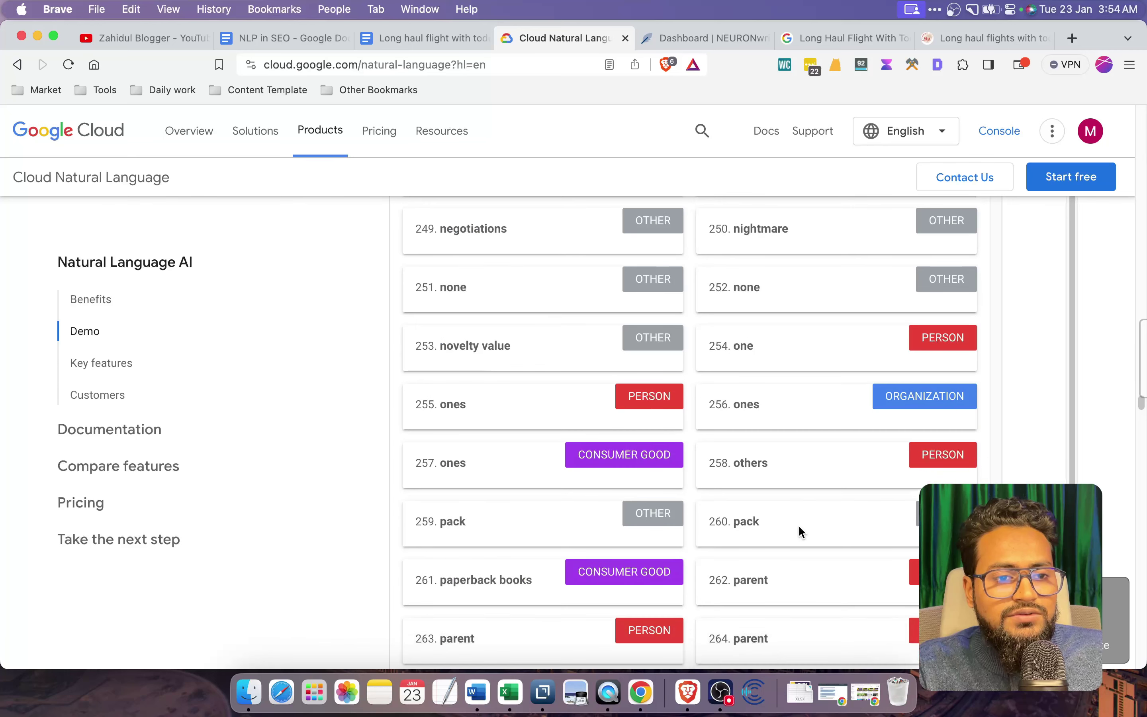
- Examine the entities from "pack" to "seat belt" and their types, marking the word "pack"
double_click(745, 522)
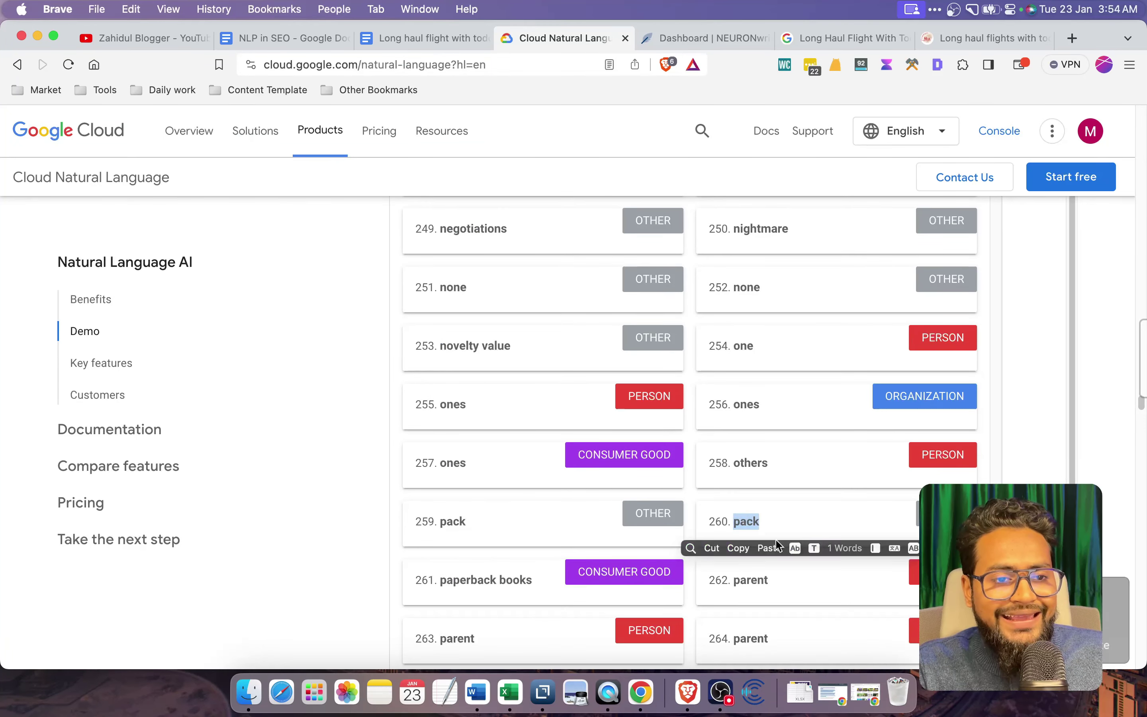
scroll(806, 557, down, 7)
scroll(820, 569, down, 1)
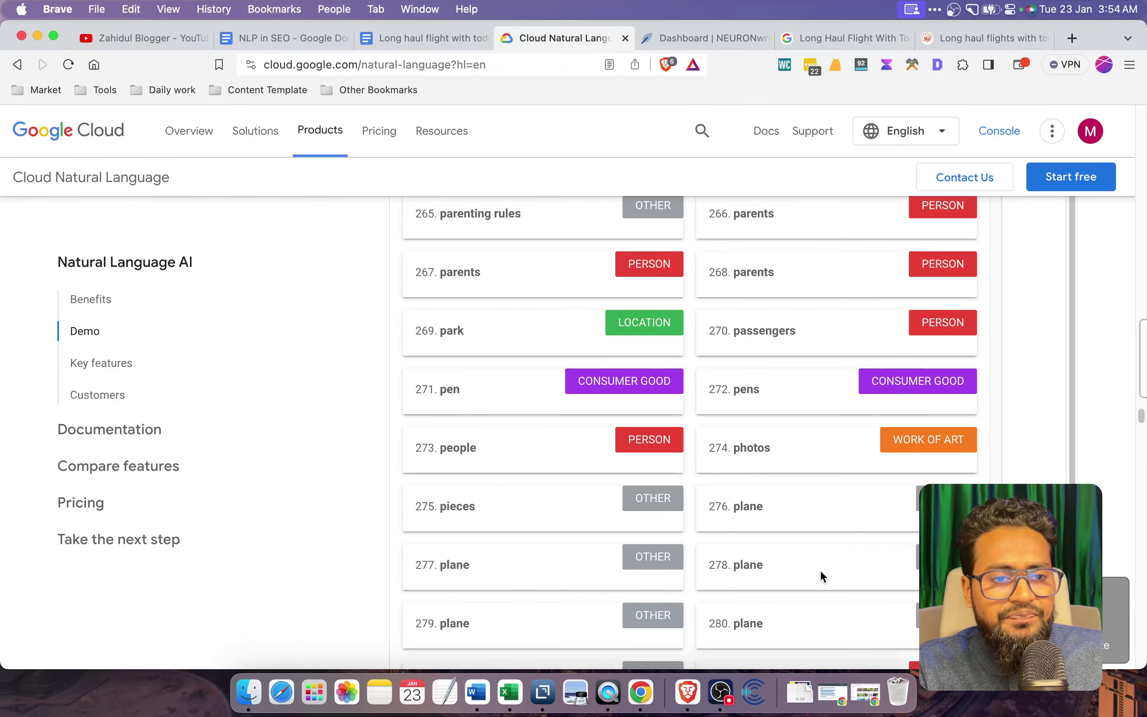
double_click(765, 439)
scroll(781, 515, down, 8)
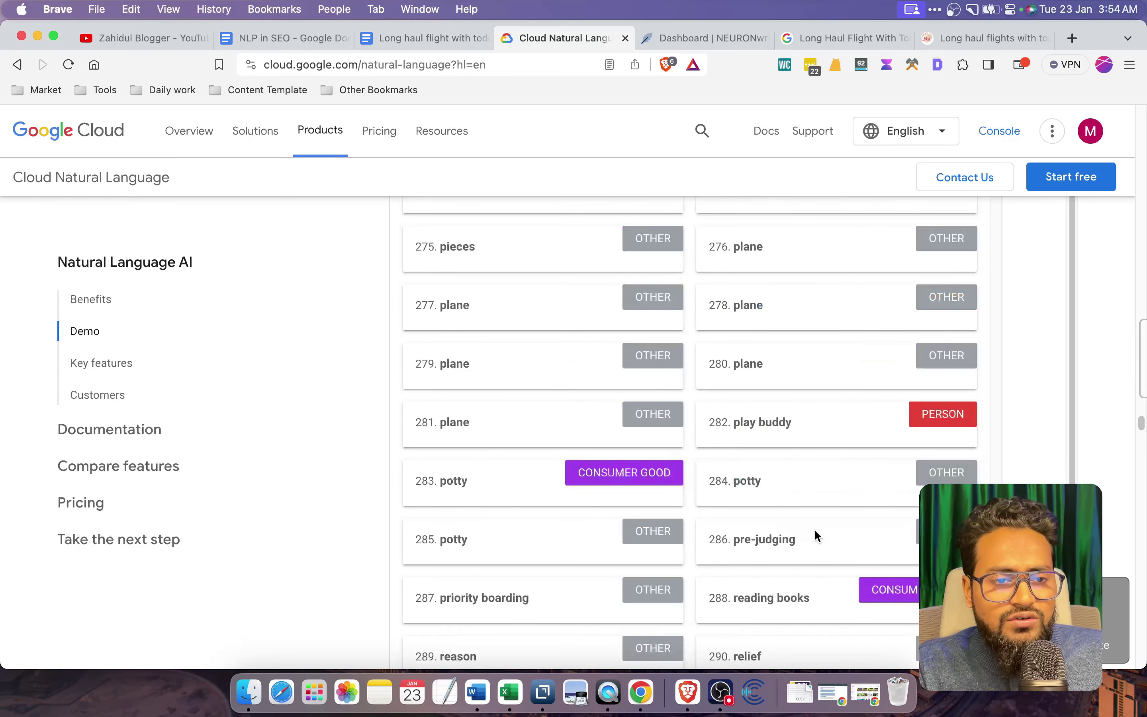
scroll(823, 536, down, 2)
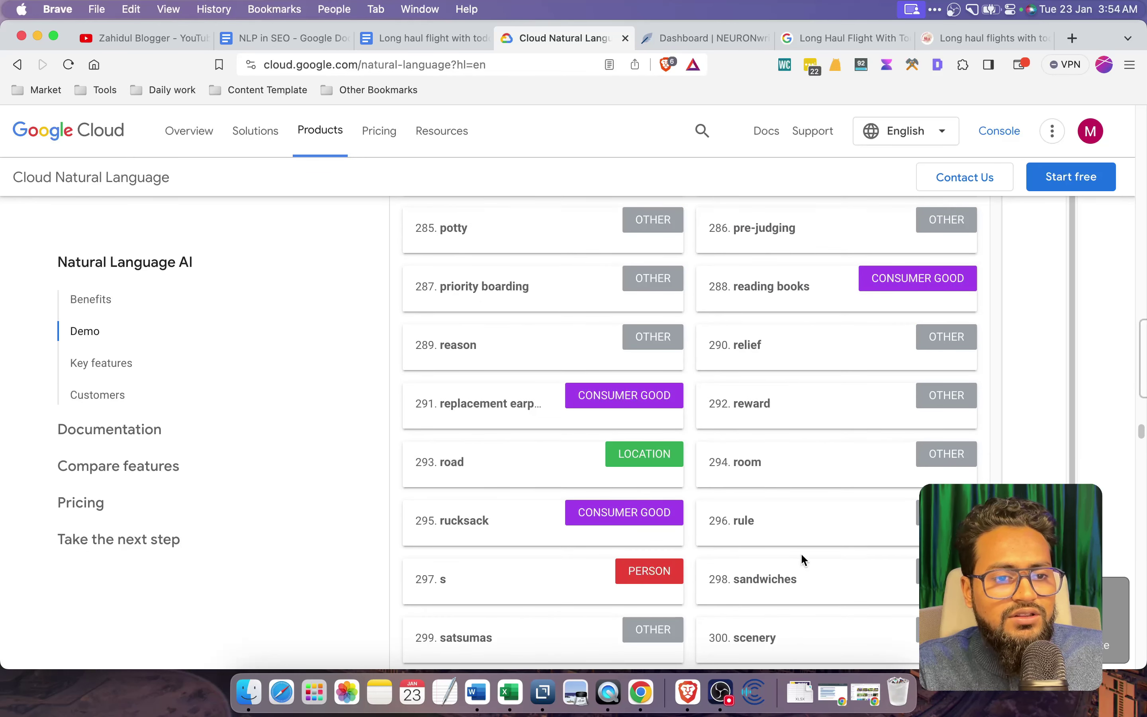
scroll(801, 555, down, 5)
- Examine the entities from "seats" to "socket-game" and their types, marking the words "seats" and "snacks"
drag(780, 408, 734, 408)
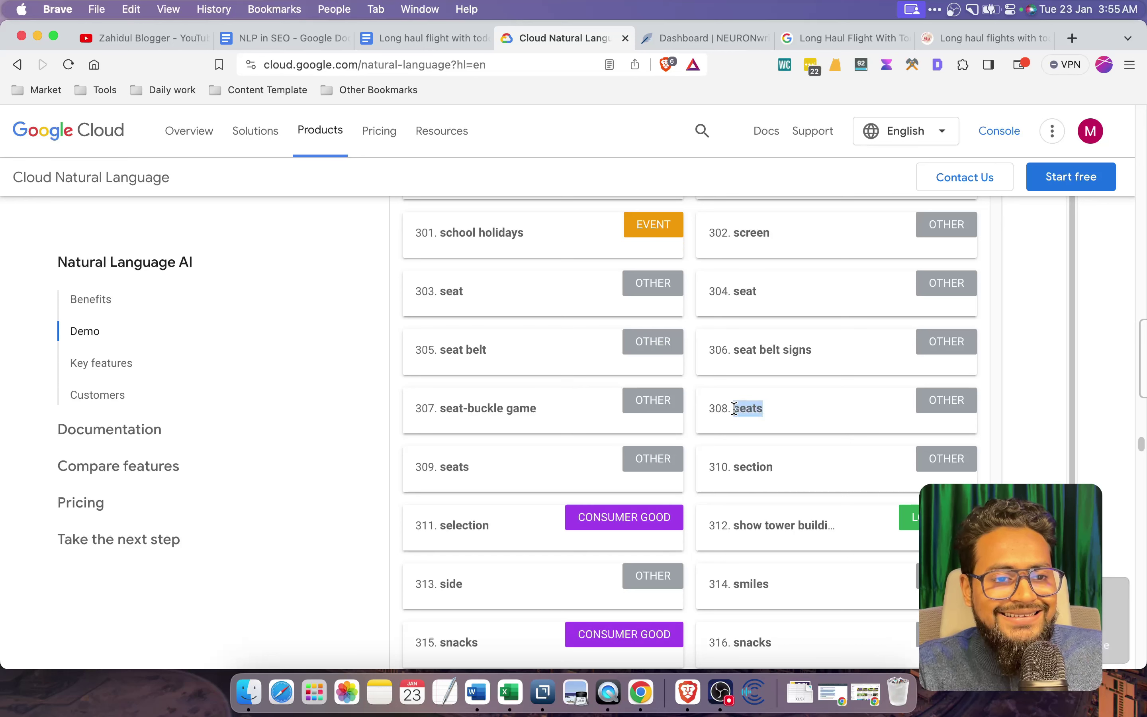
click(799, 478)
scroll(464, 488, down, 3)
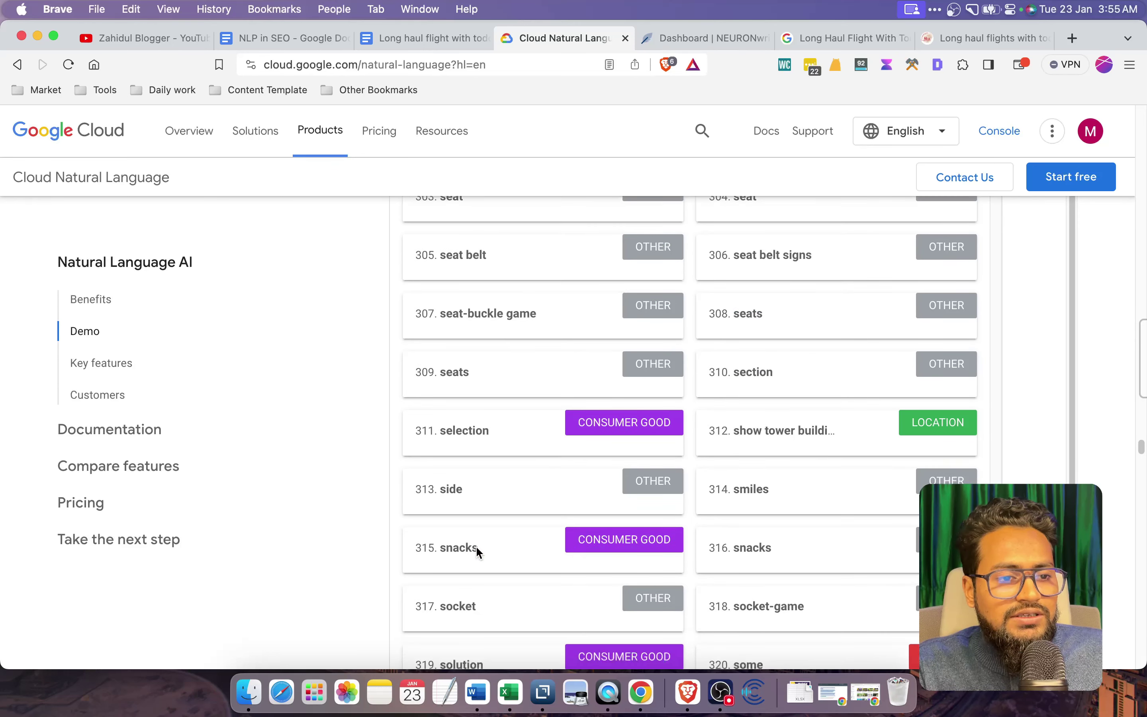
drag(476, 545, 439, 548)
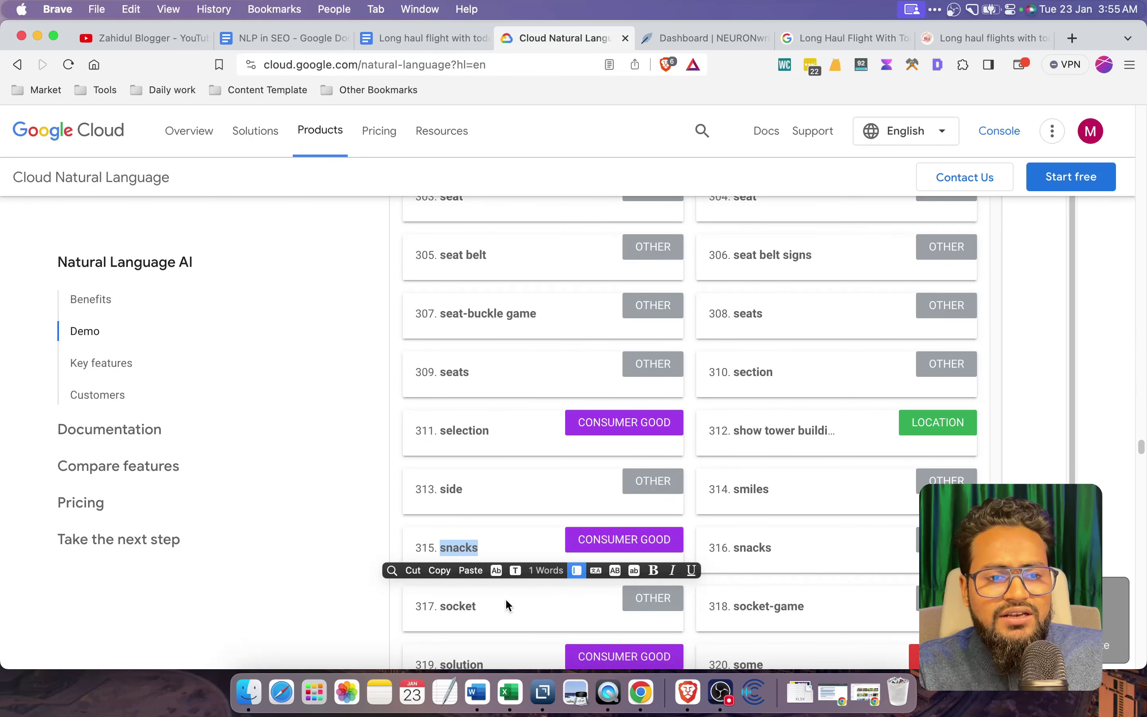
click(557, 597)
scroll(556, 595, down, 4)
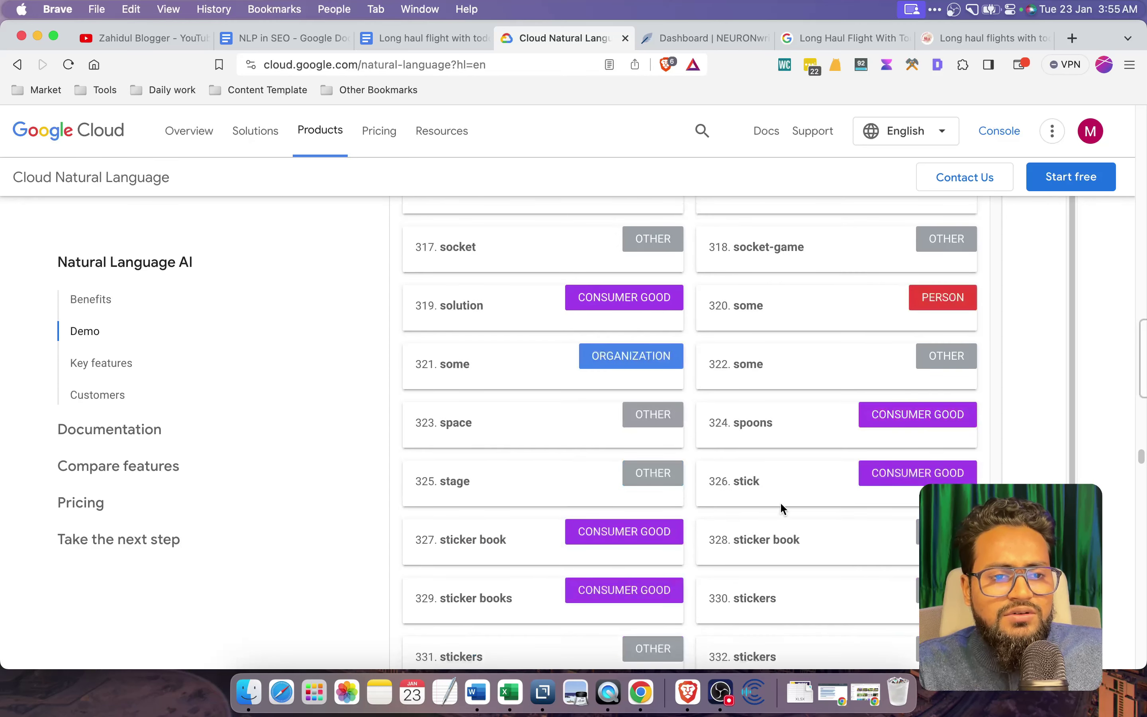
- Examine the entities from "spoons" to "stickers" and their types, marking the "spoons" entry
double_click(747, 481)
drag(778, 423, 706, 424)
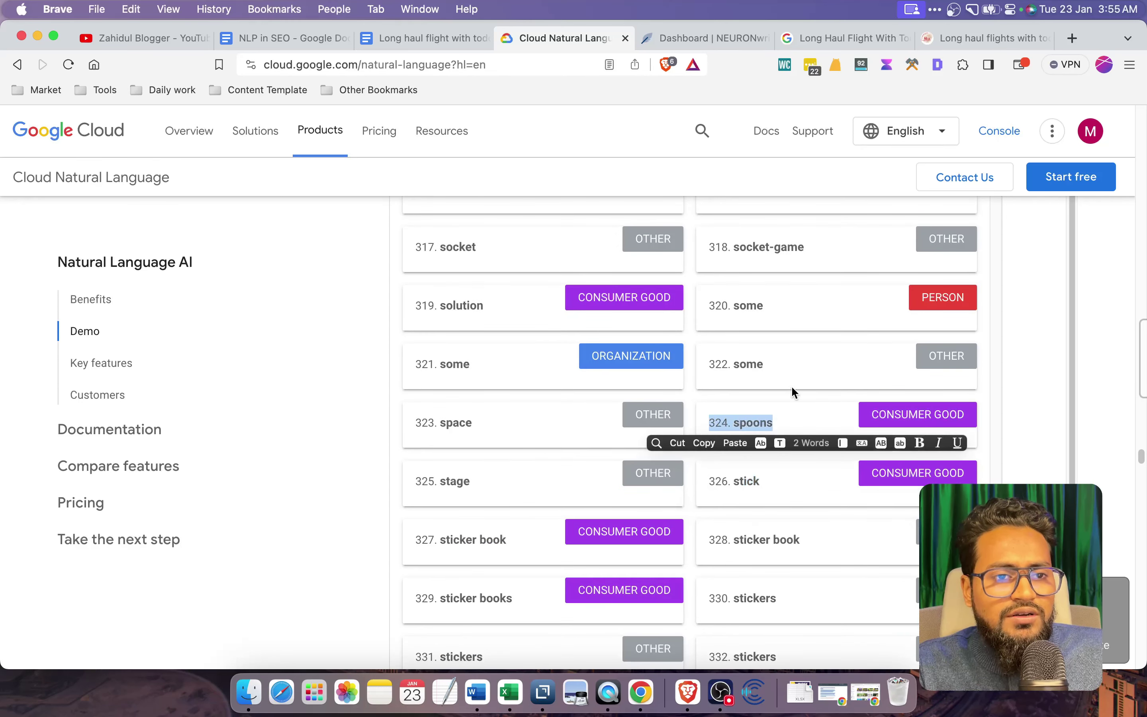
scroll(787, 475, down, 1)
scroll(778, 570, down, 1)
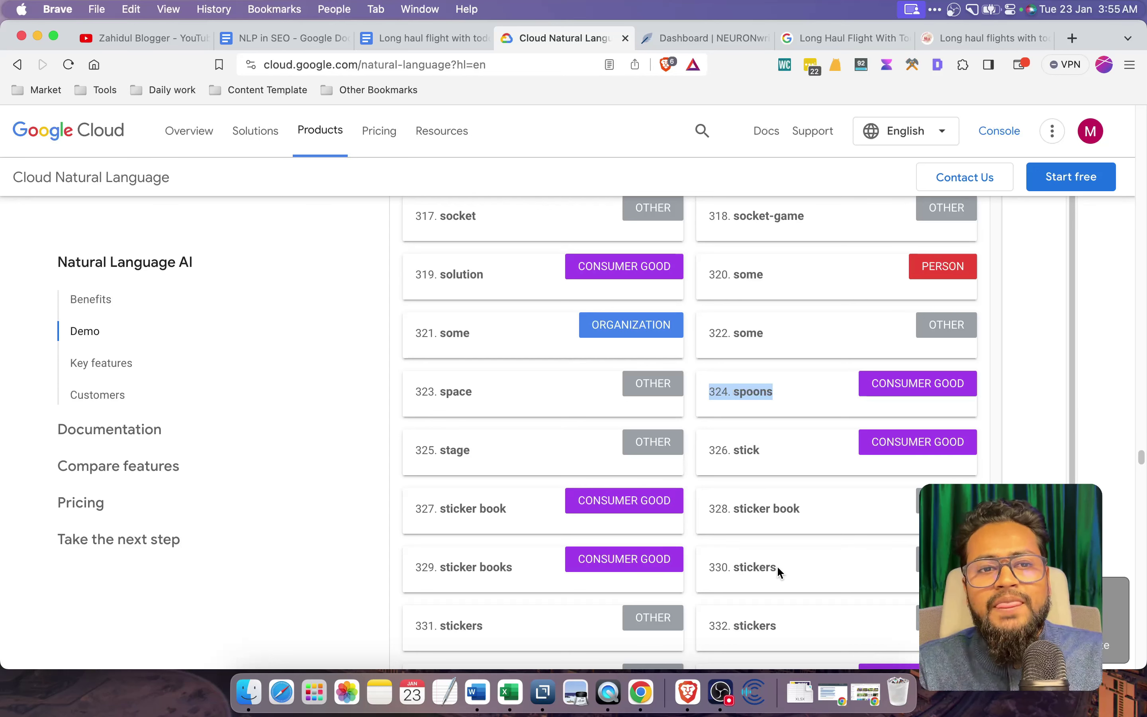
click(806, 554)
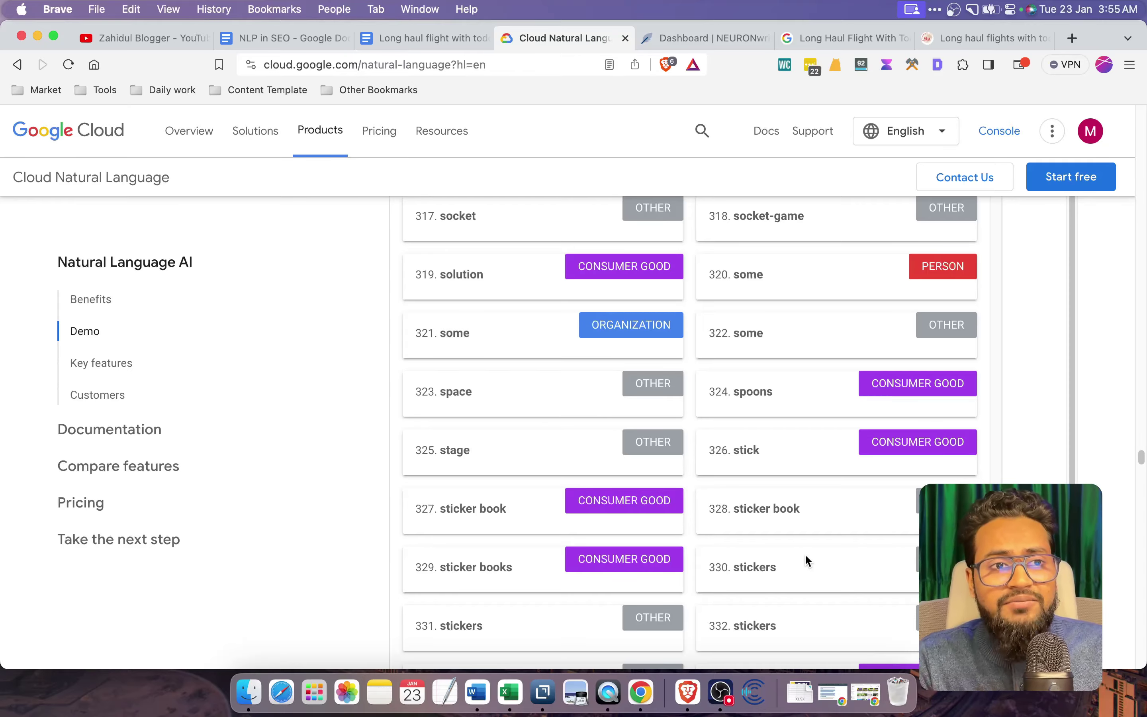
- Review the API demo's input text, its annotated entities and the number entities near the start of the list
scroll(664, 458, up, 10)
scroll(664, 458, up, 20)
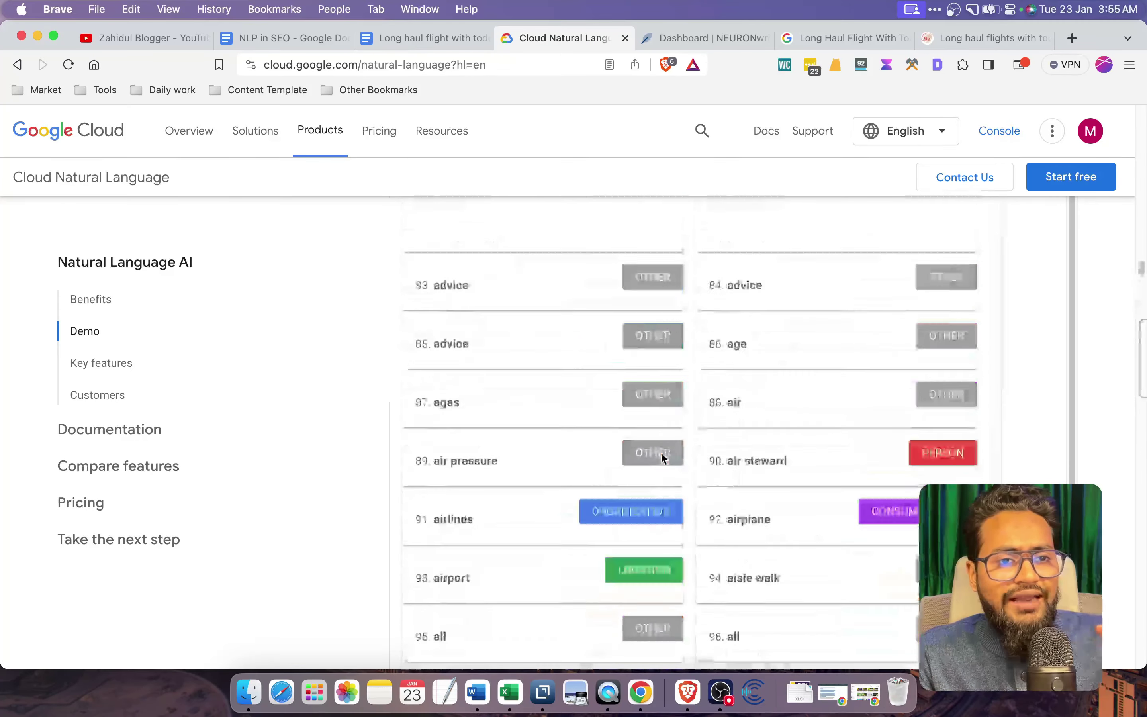
scroll(664, 427, up, 9)
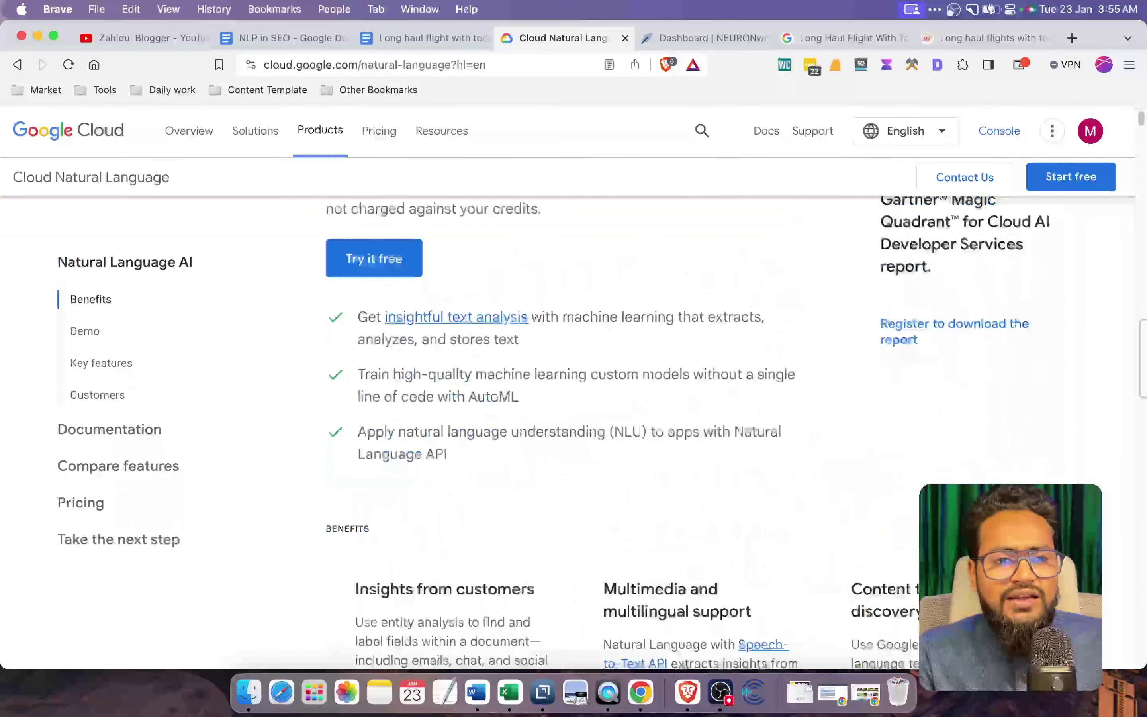
scroll(664, 427, down, 10)
scroll(664, 426, down, 7)
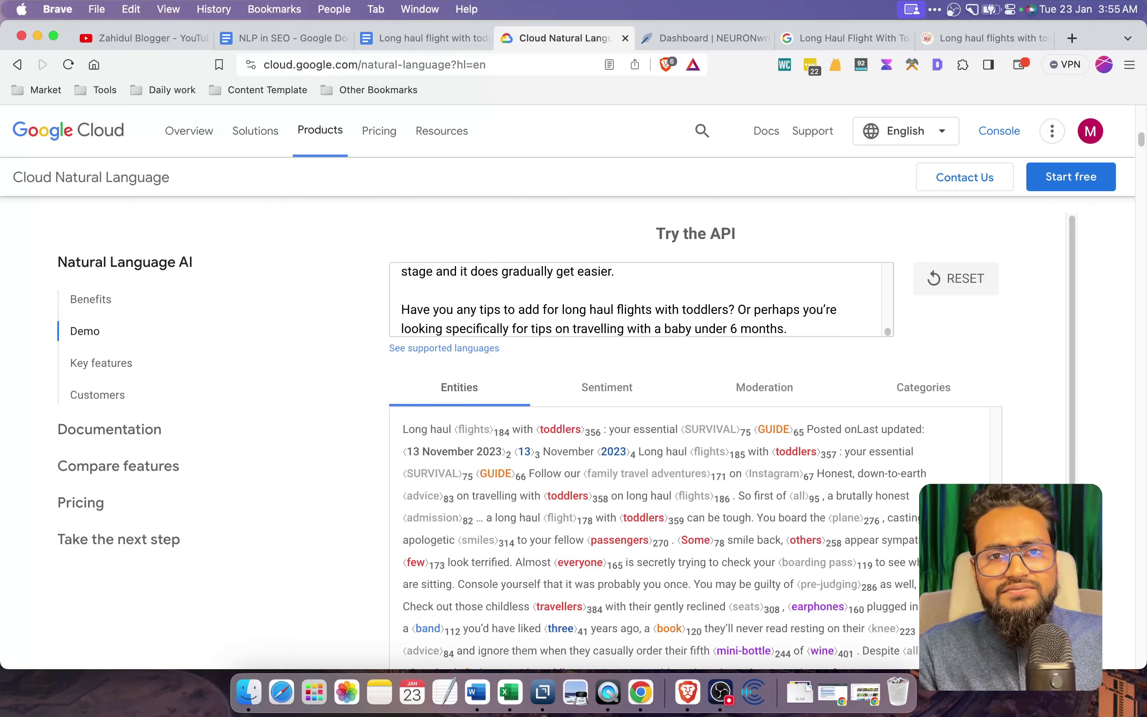
scroll(688, 427, down, 20)
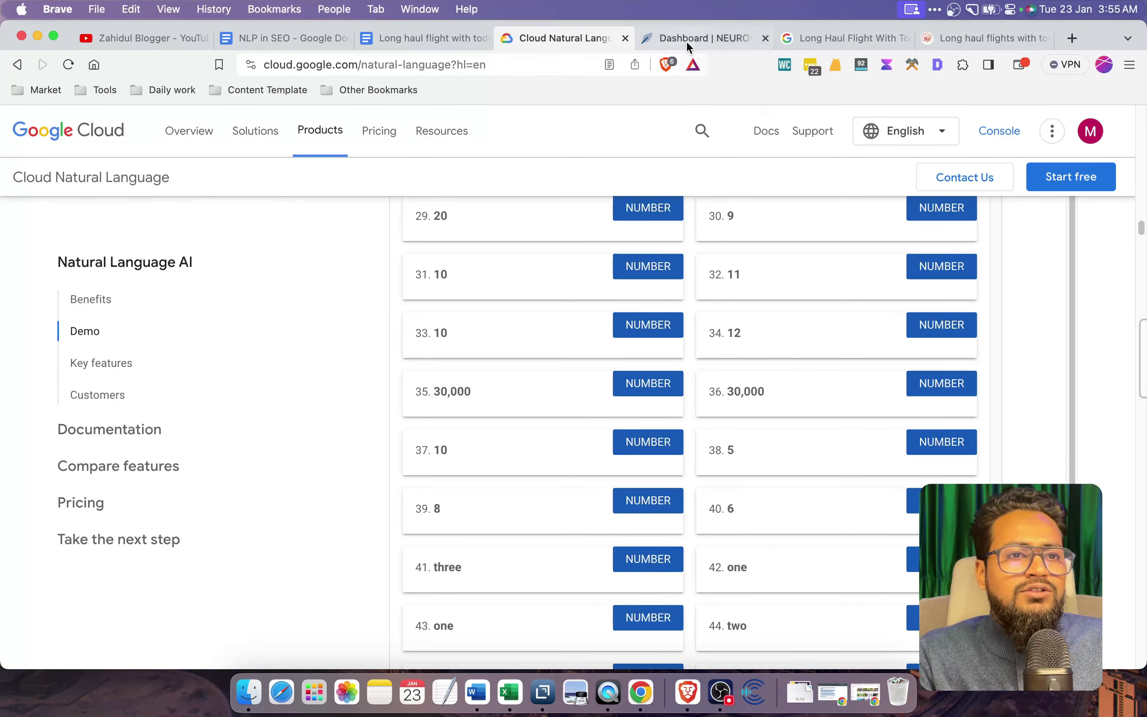
- Switch to NeuronWriter and open the content queries of the seoglaze.com project
click(702, 38)
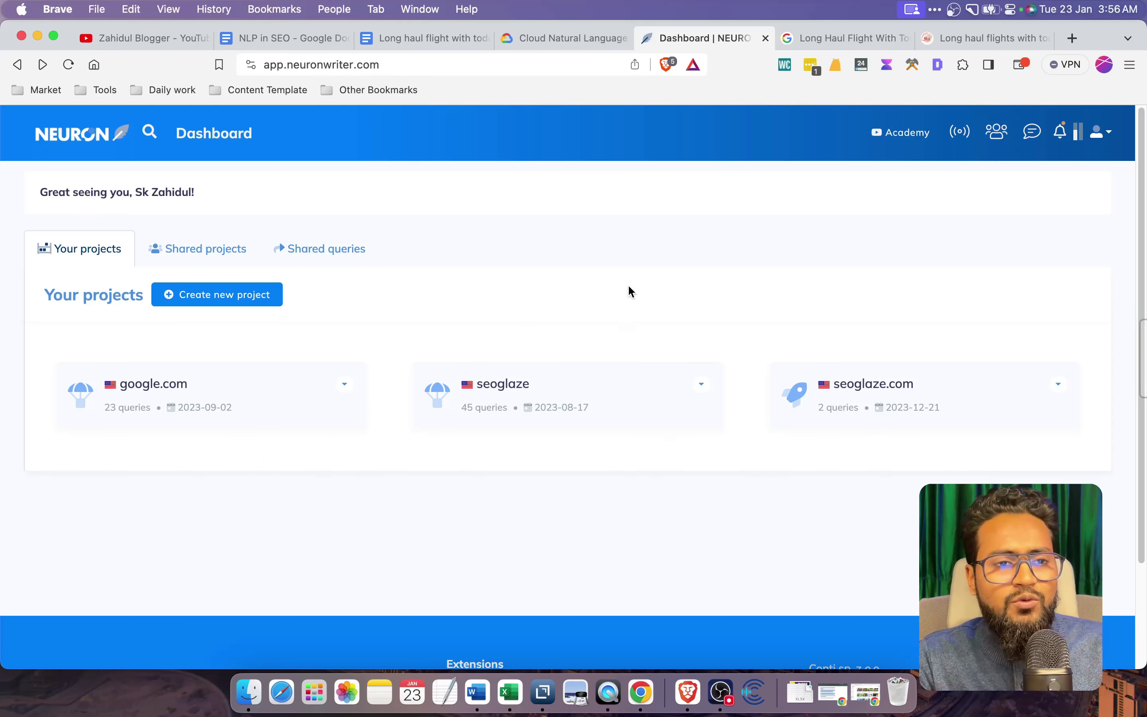
click(856, 389)
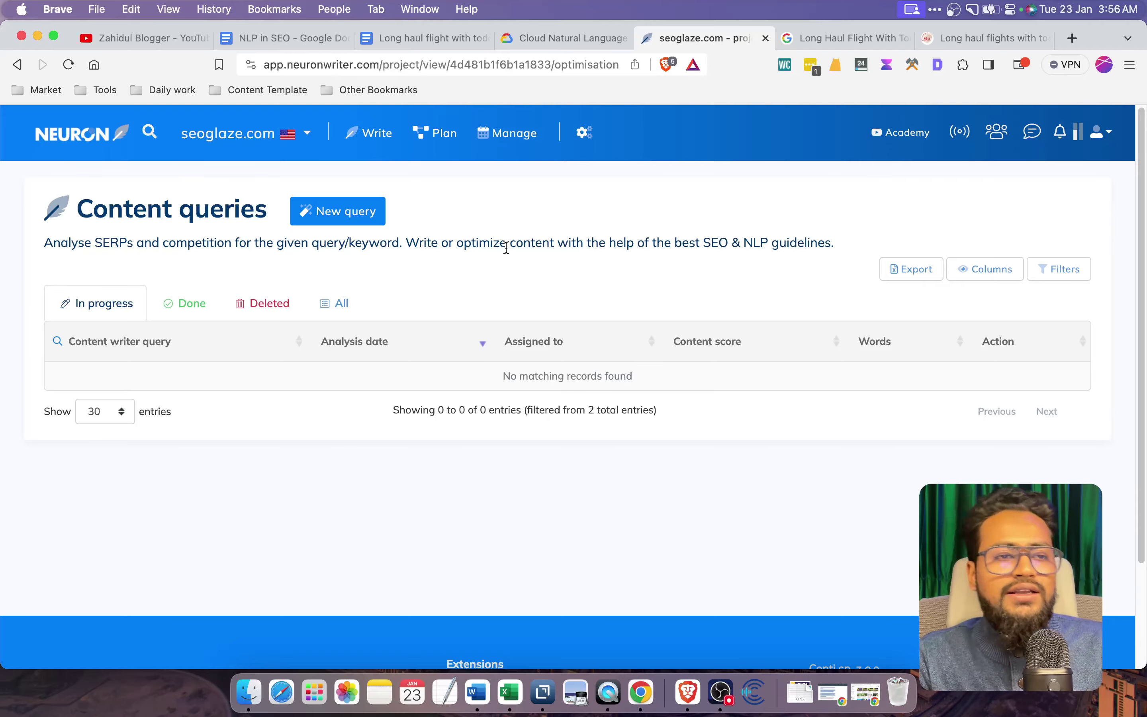
key(ctrl+Up)
click(471, 373)
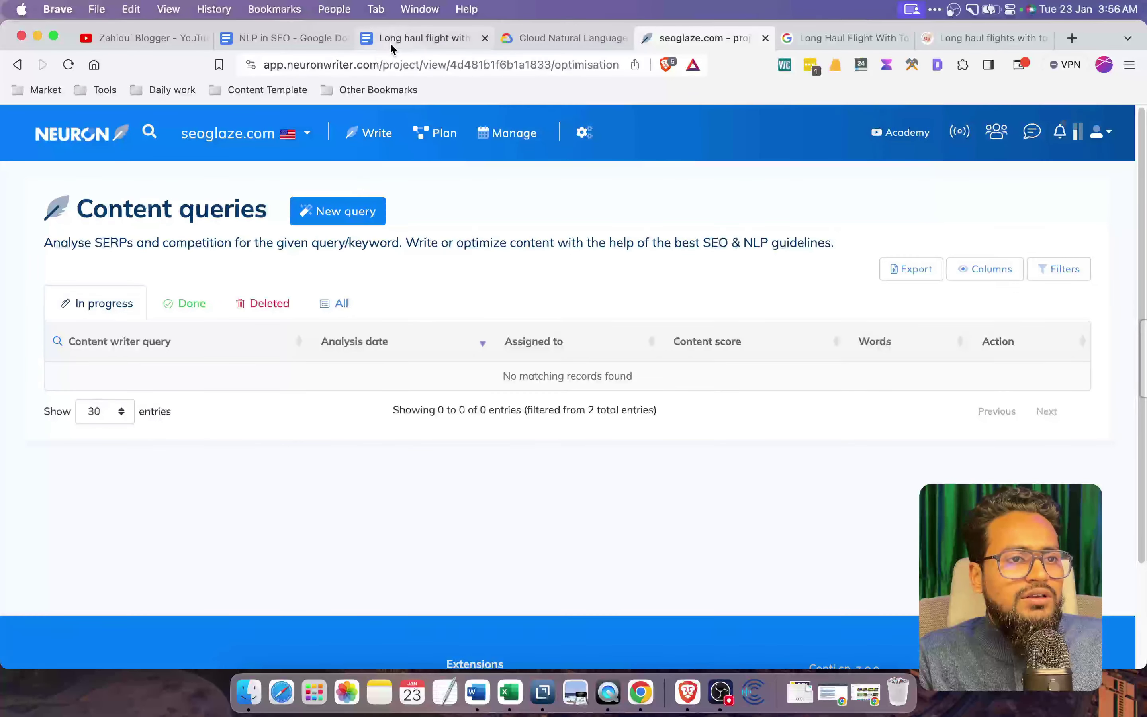
- Check the main keyword in the article document and create a NeuronWriter content query for "Long Haul Flight With Toddler"
click(390, 42)
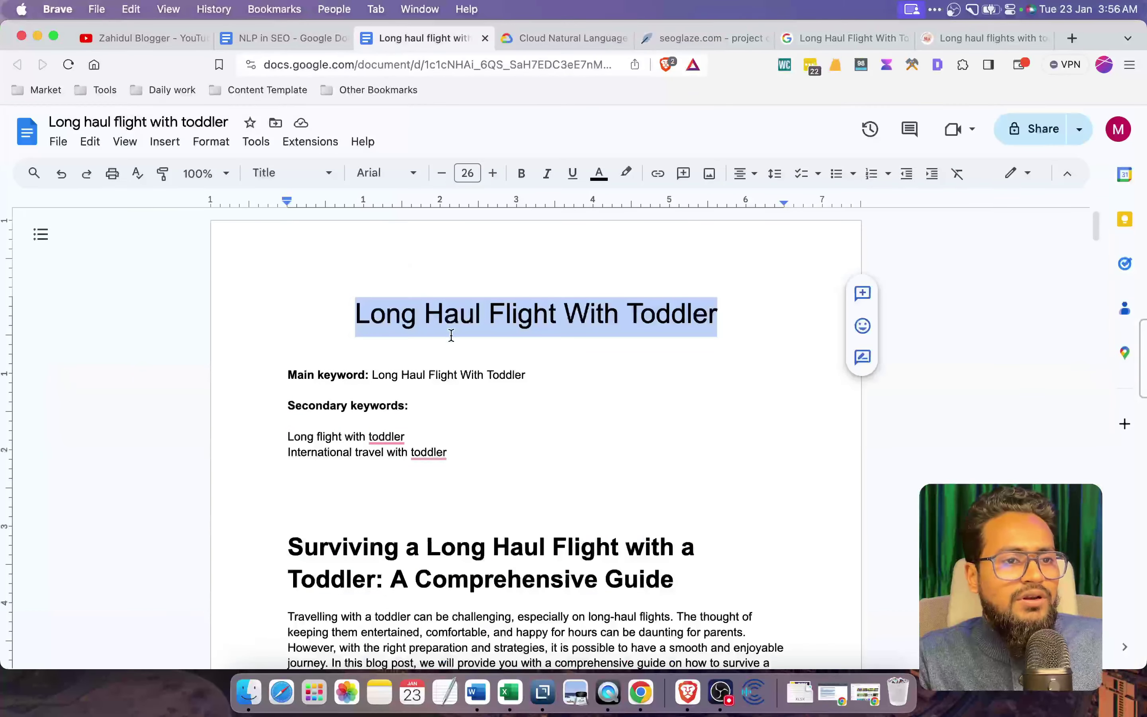
click(731, 43)
click(336, 212)
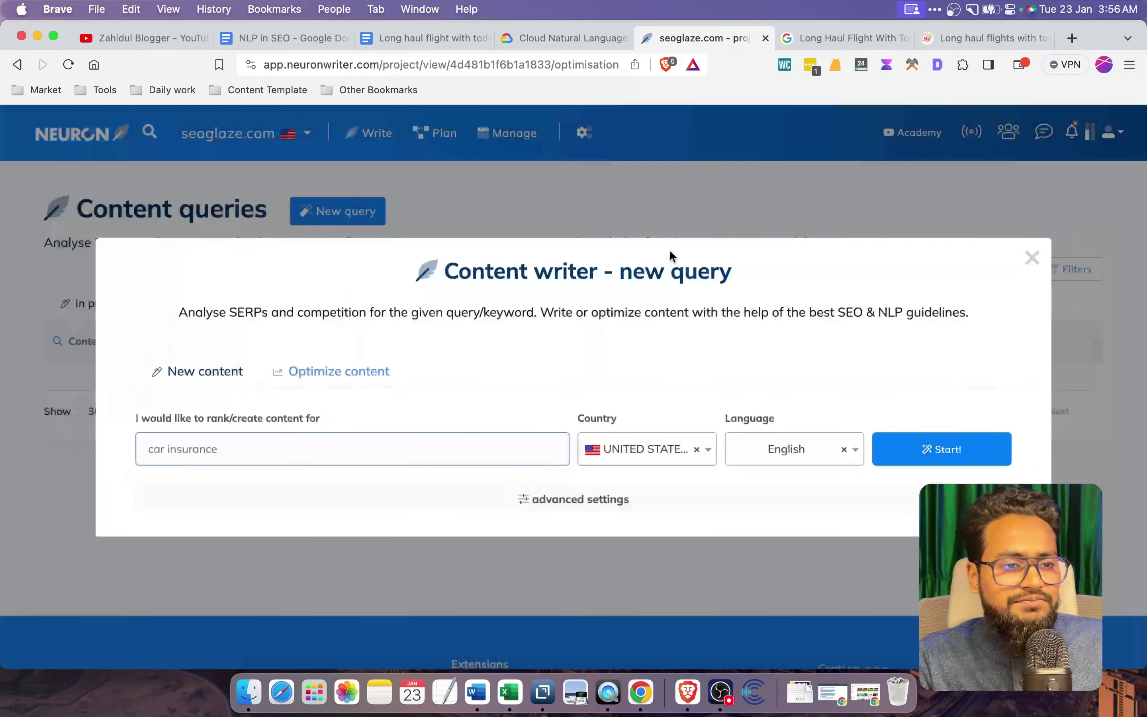
click(292, 450)
text(Long Haul Flight With Toddler)
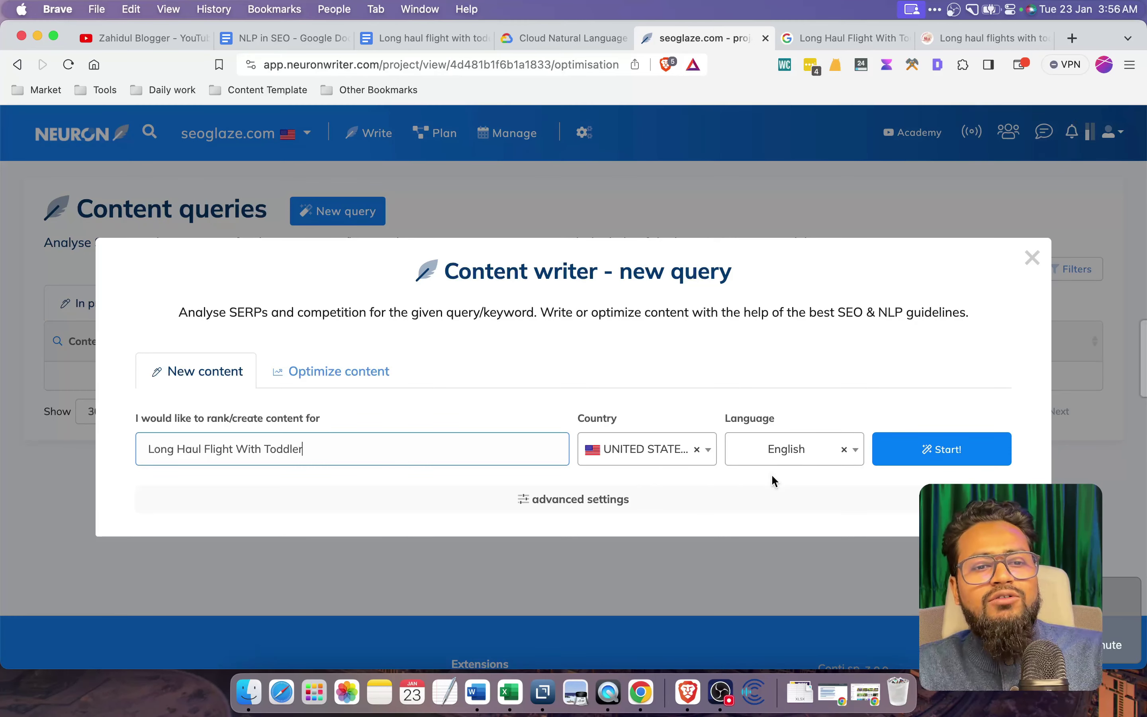
- Look through the query's advanced settings for custom URLs and additional keywords, leaving both empty, and collapse them again
click(626, 504)
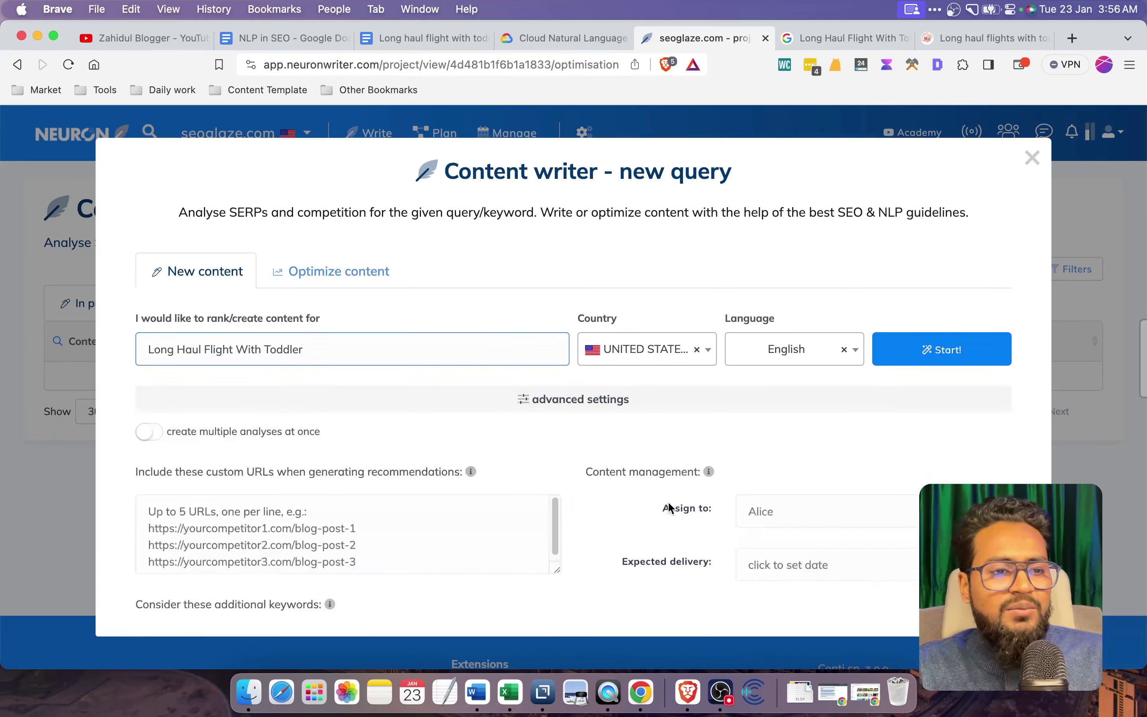
scroll(661, 427, down, 3)
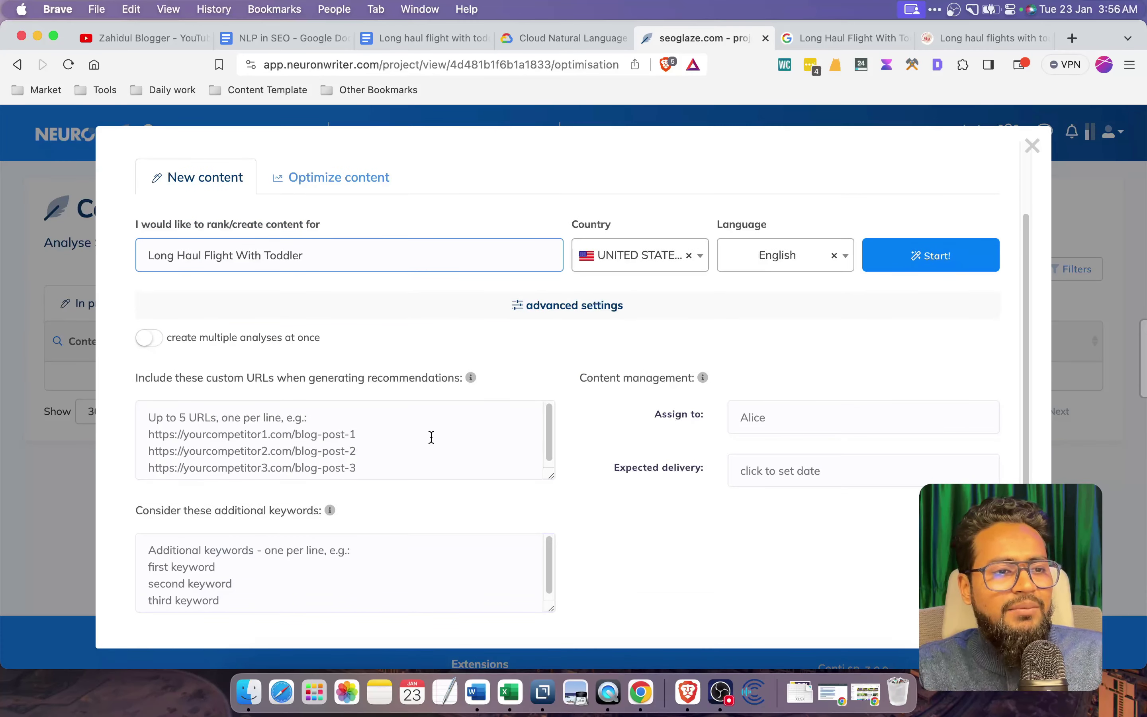
click(431, 437)
click(471, 560)
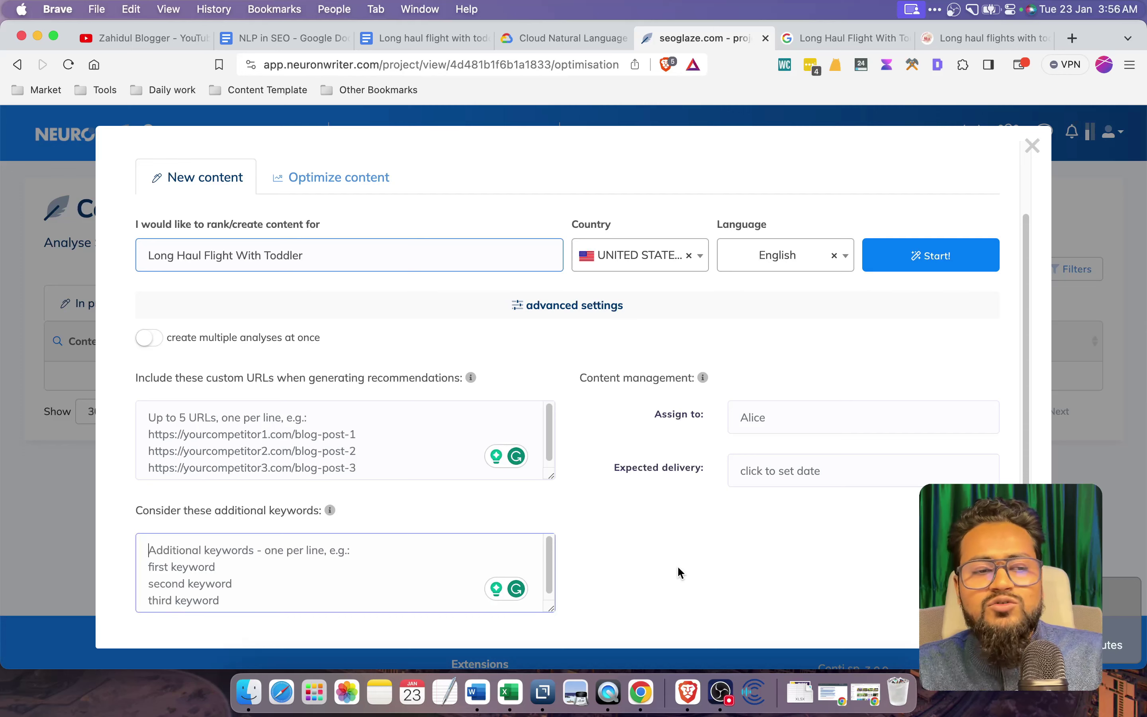
scroll(681, 573, up, 2)
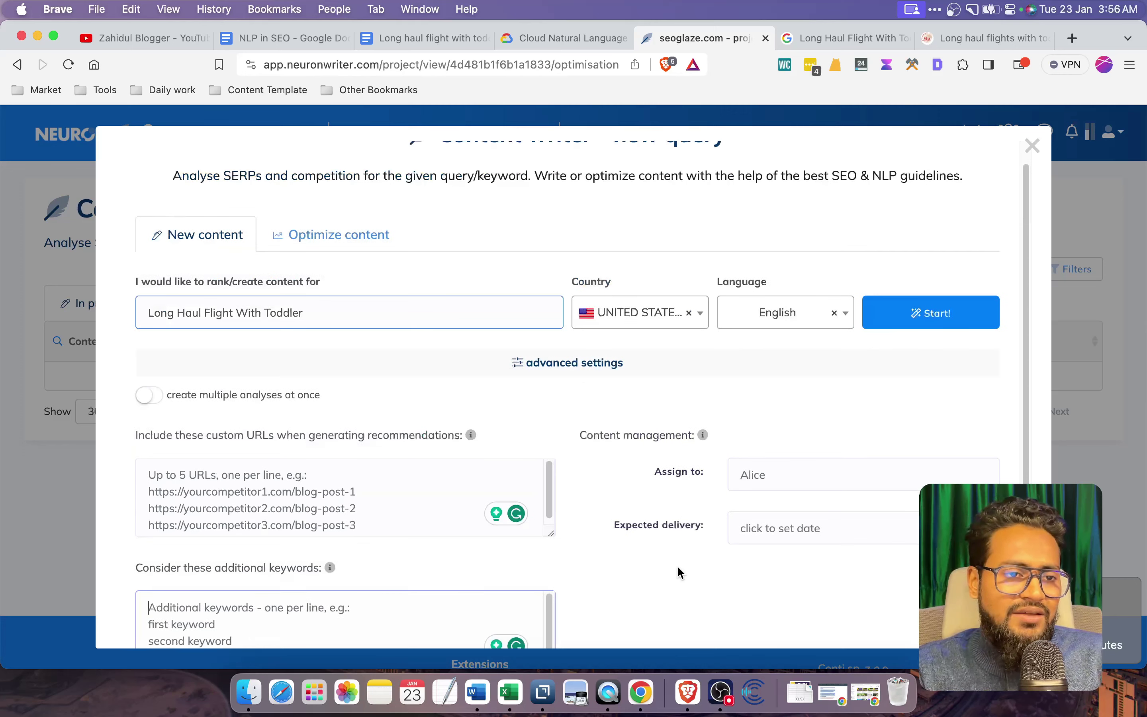
click(564, 370)
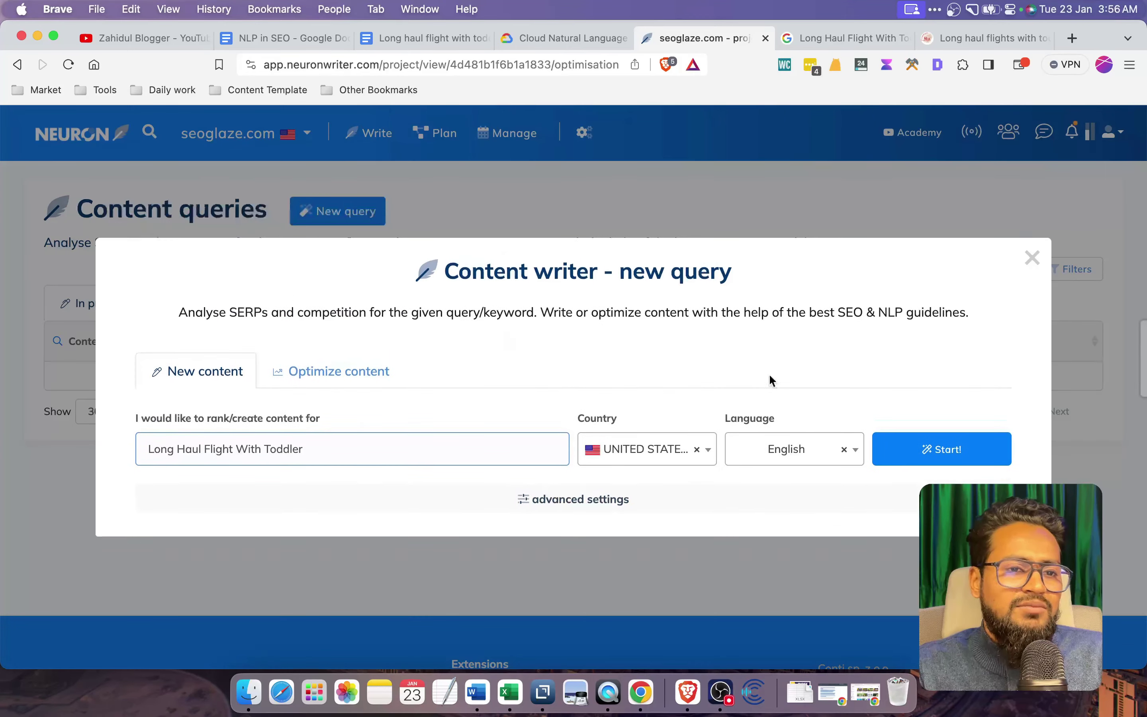
- Start the query analysis and open the finished "long haul flight with toddler" query
click(942, 463)
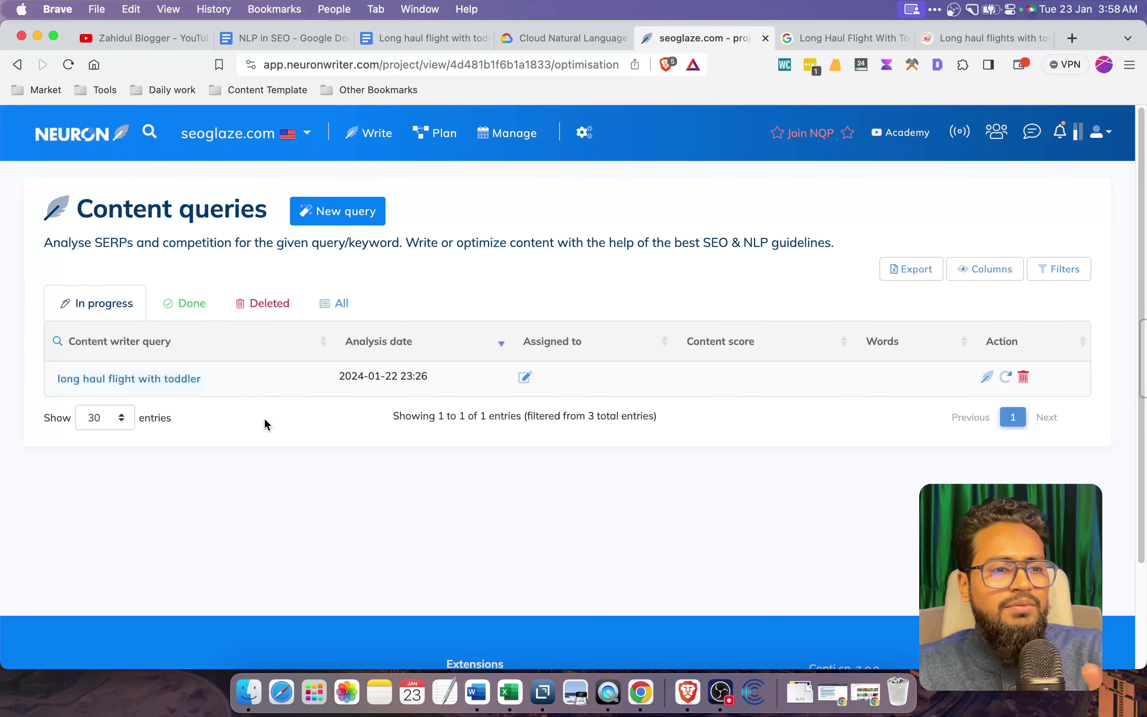
click(164, 378)
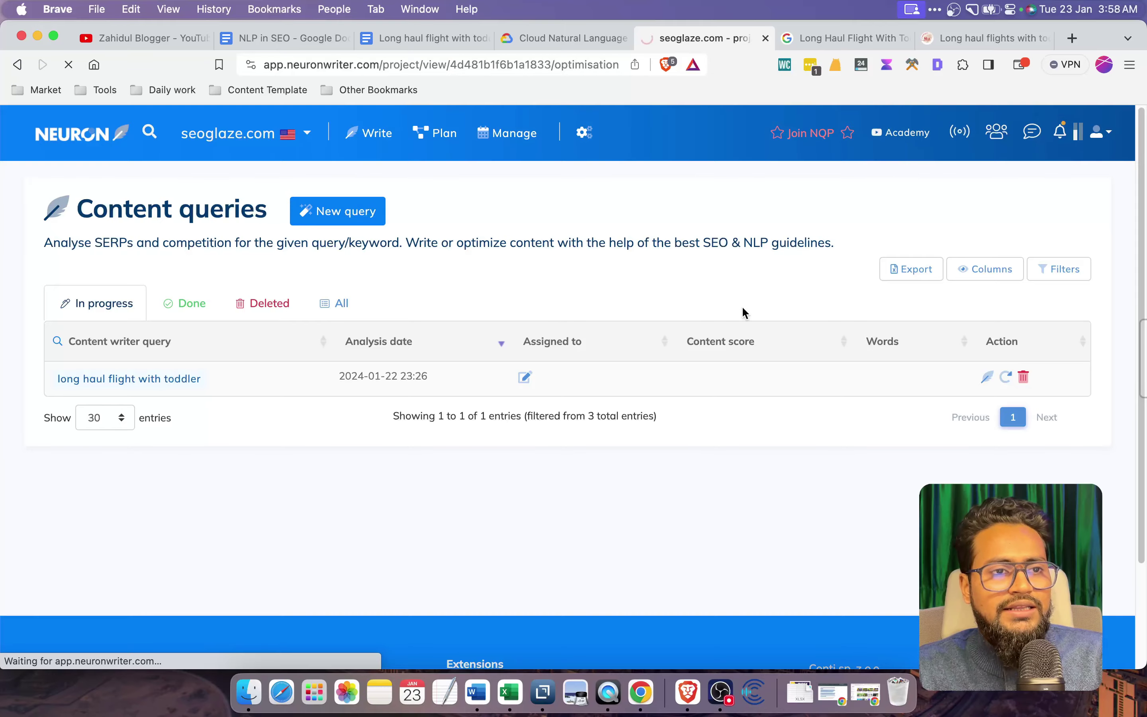
- Examine the competitor list's Google ranks, content scores, word counts and page titles, and which pages are selected
scroll(627, 421, down, 1)
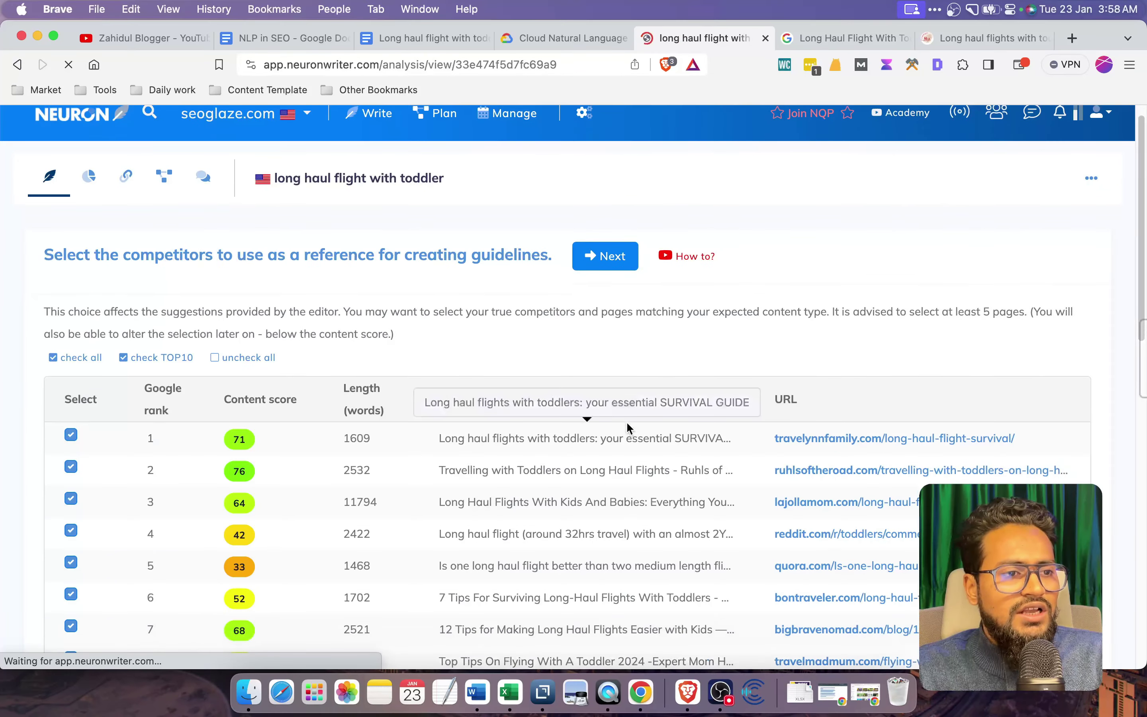
scroll(347, 389, down, 15)
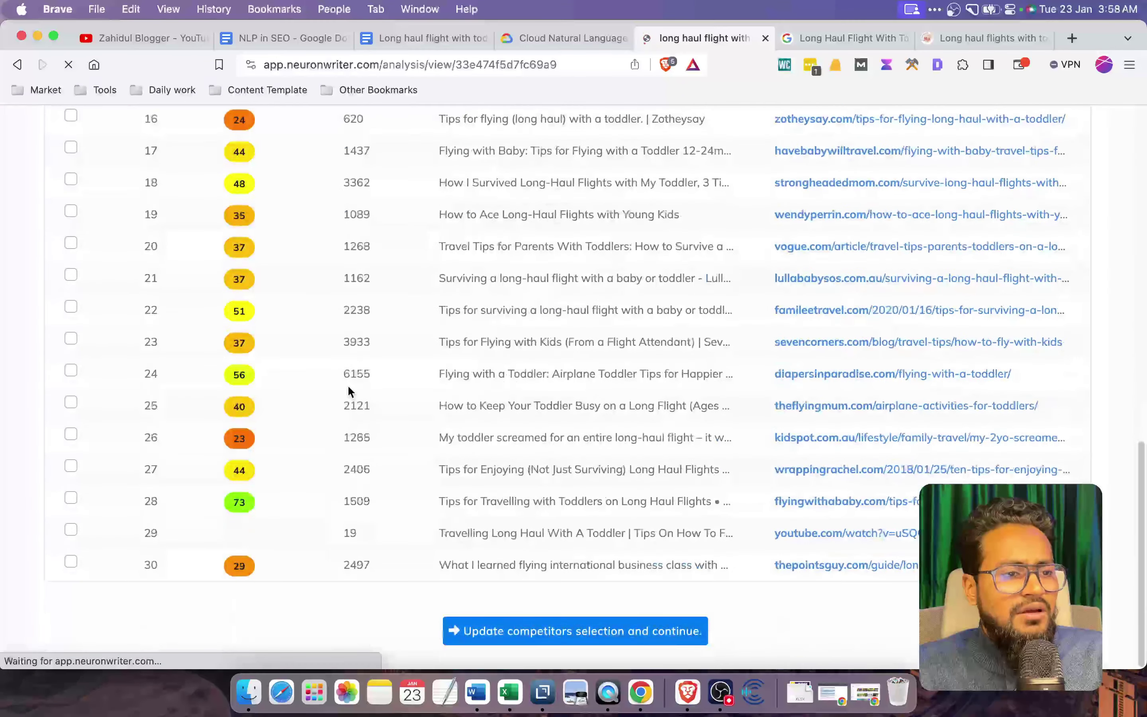
scroll(157, 566, up, 10)
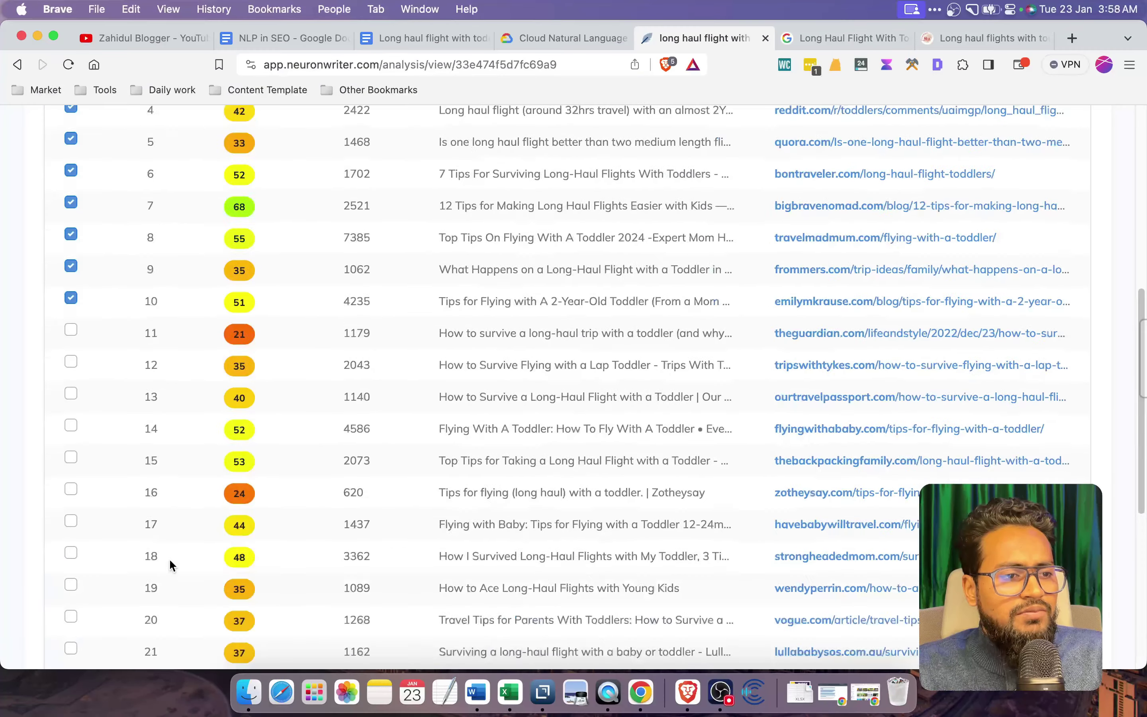
scroll(195, 555, up, 10)
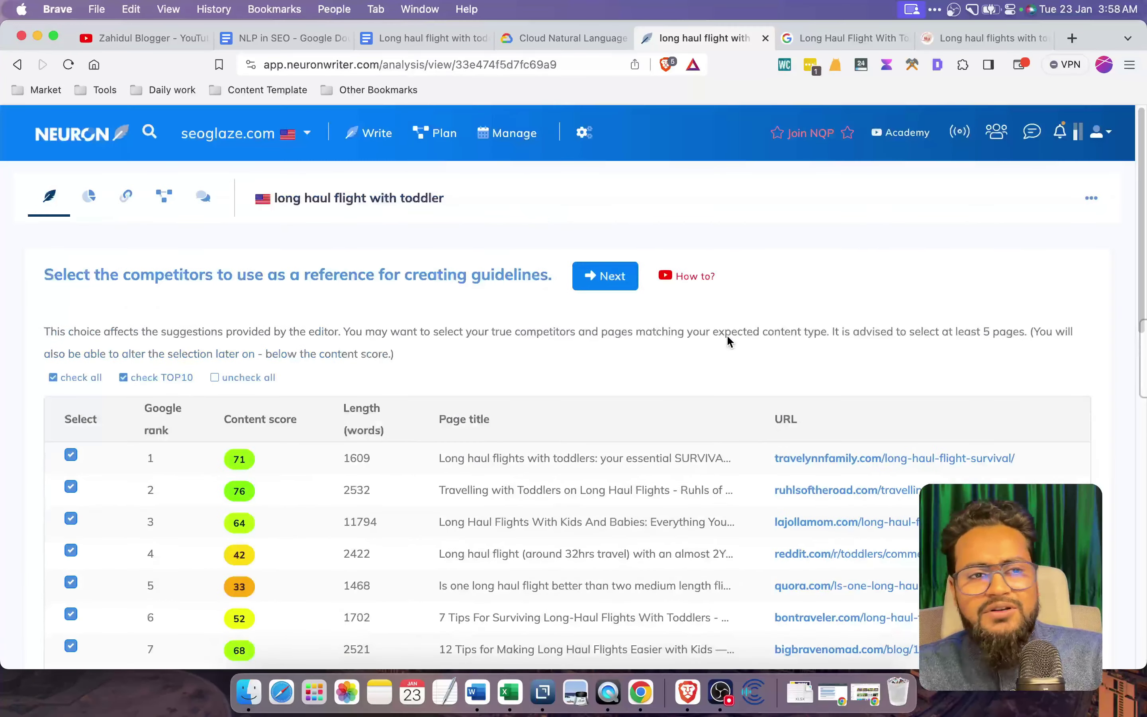
scroll(721, 334, down, 7)
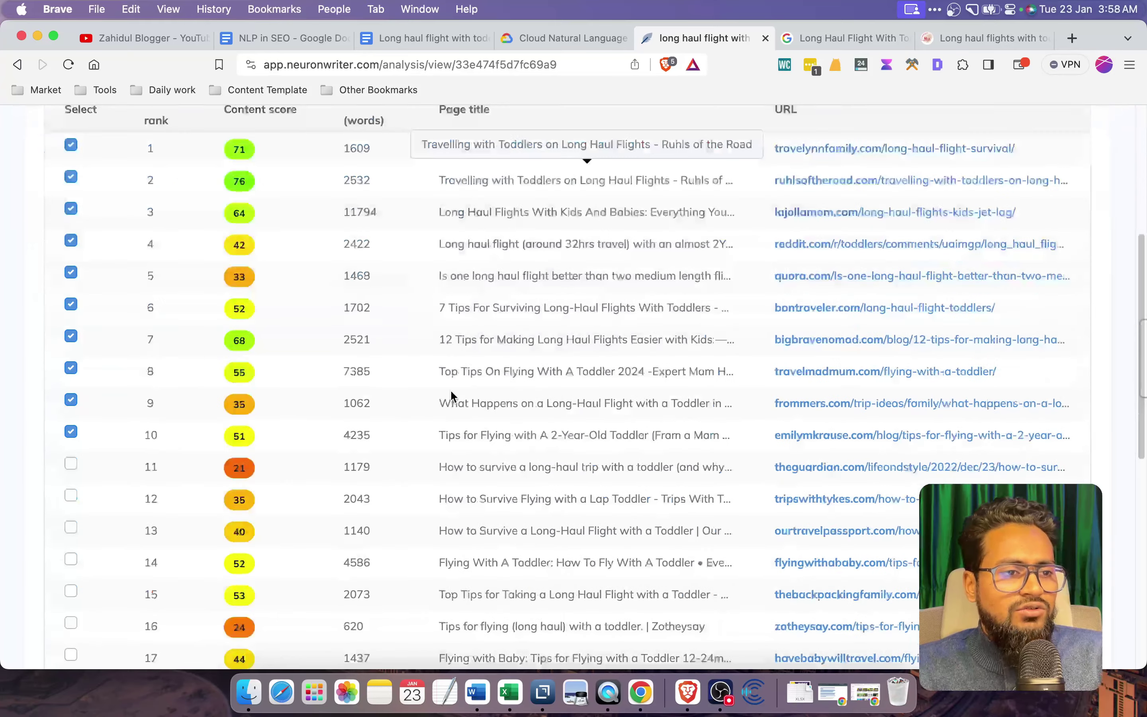
scroll(218, 386, up, 6)
scroll(600, 316, down, 2)
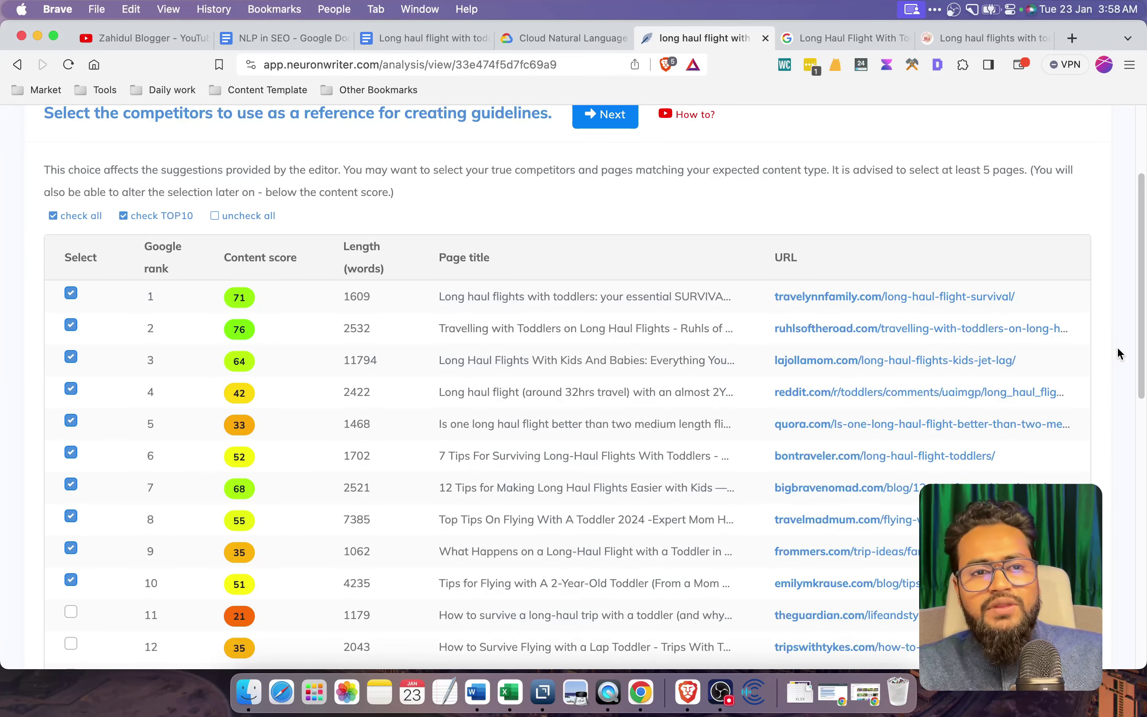
scroll(1118, 349, up, 4)
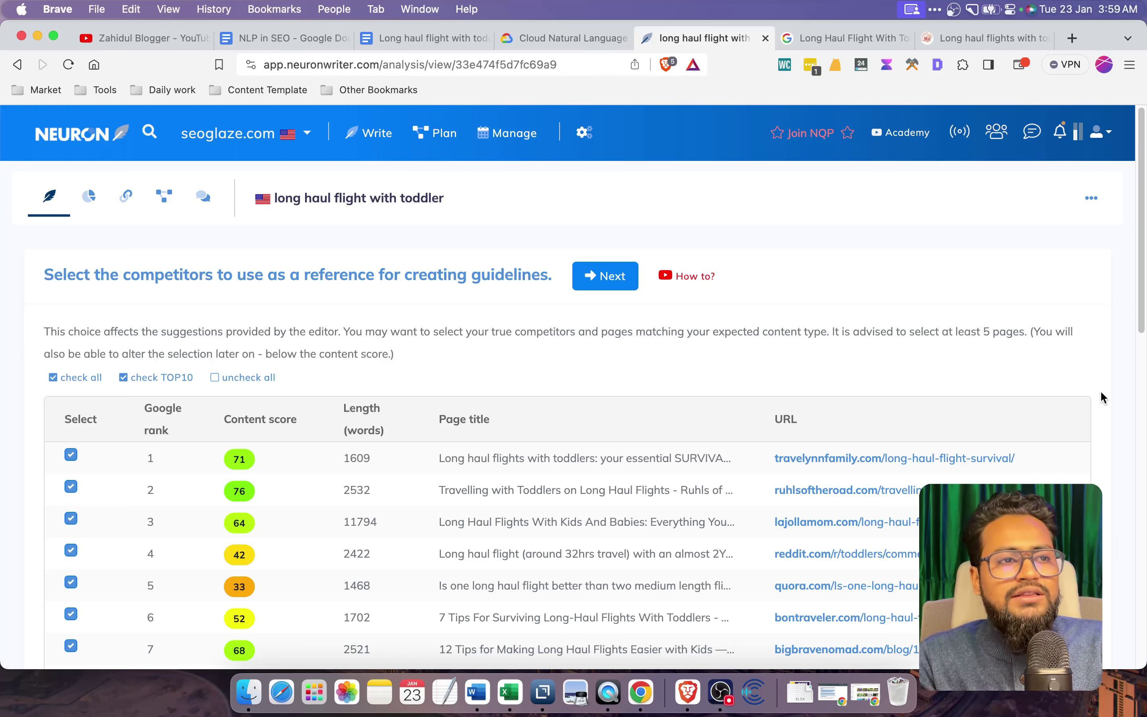
- Exclude the Reddit and Quora pages at Google ranks 4 and 5 from the reference competitors
scroll(1101, 397, down, 2)
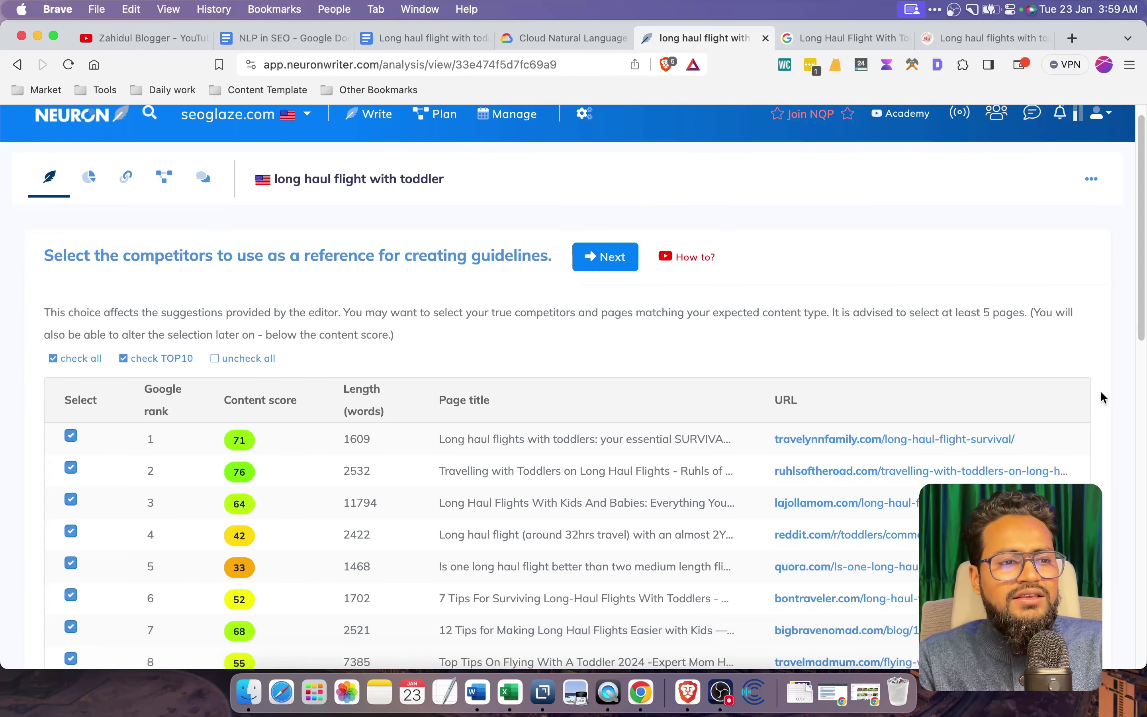
scroll(883, 436, down, 1)
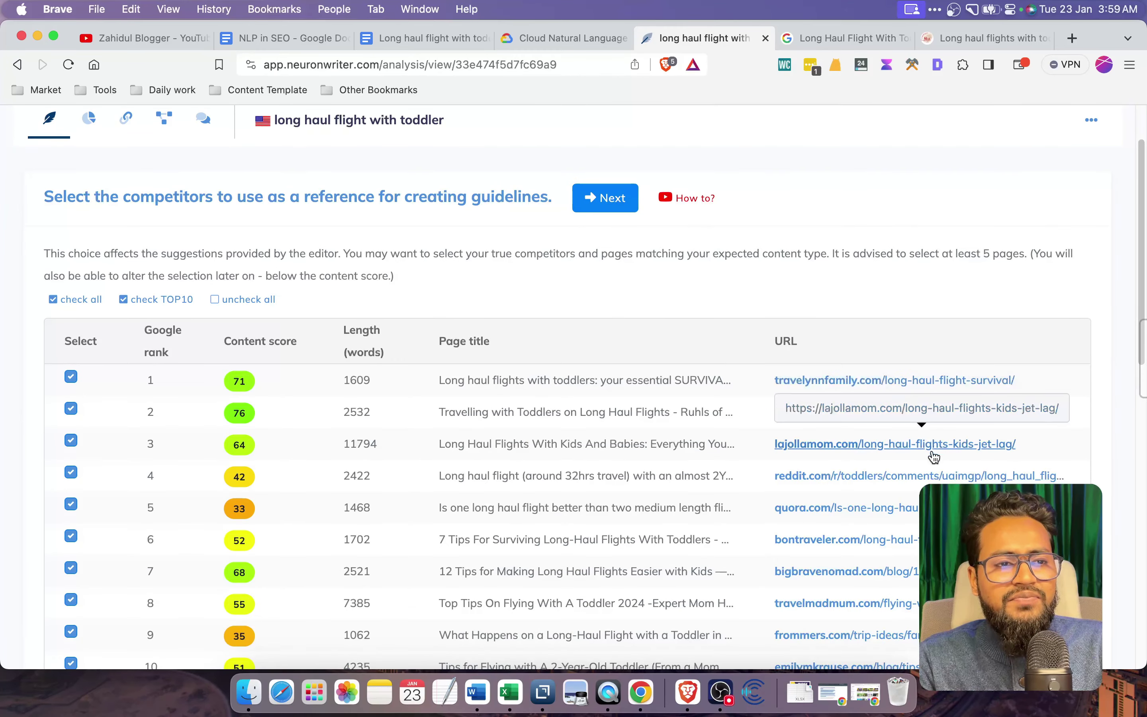
scroll(911, 483, down, 1)
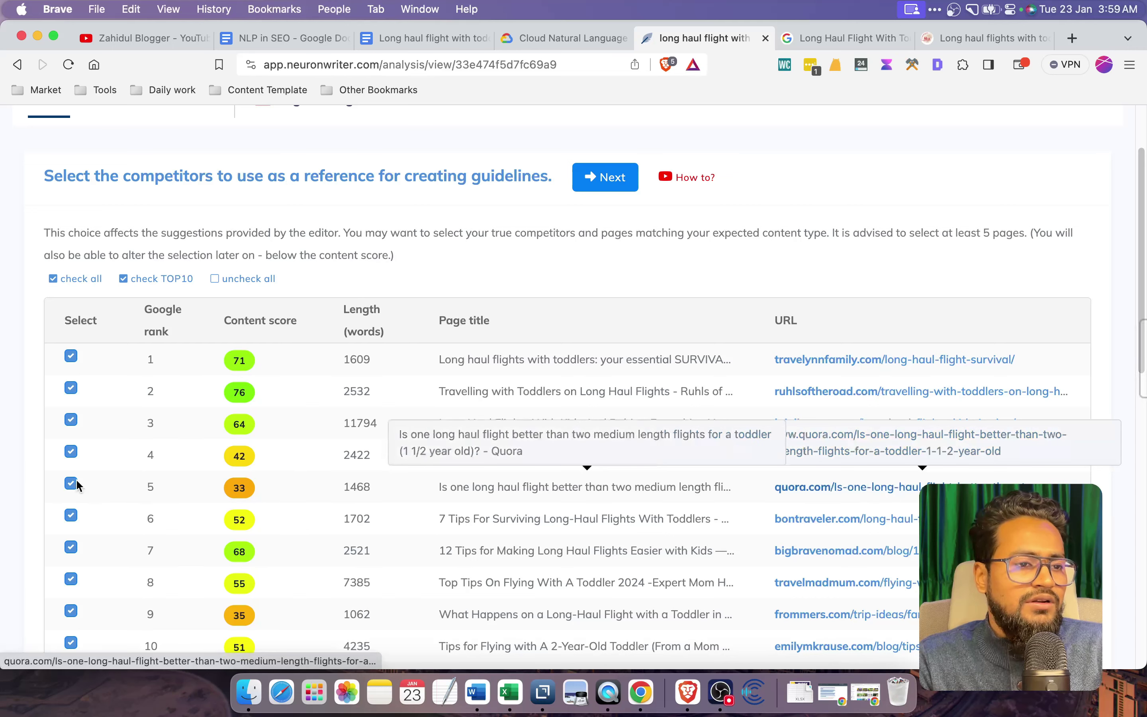
click(70, 451)
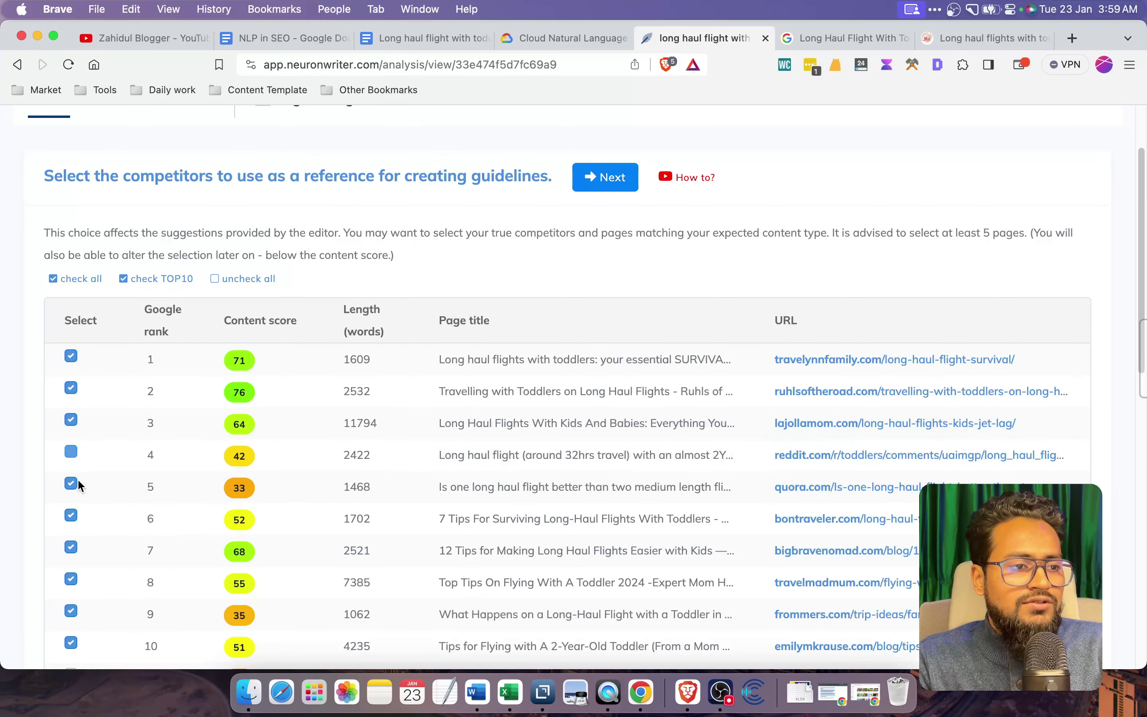
click(70, 483)
- Add the theguardian.com and tripswithtykes.com pages at ranks 11 and 12 to the reference competitors
scroll(1119, 524, down, 1)
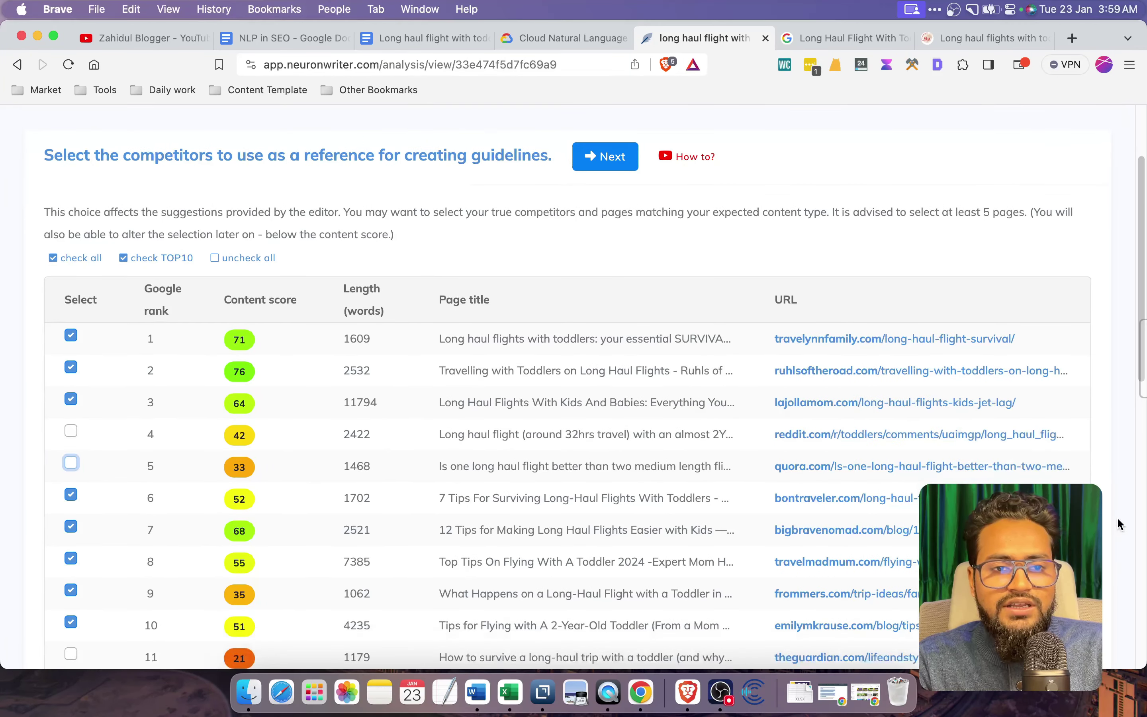
scroll(1120, 524, down, 1)
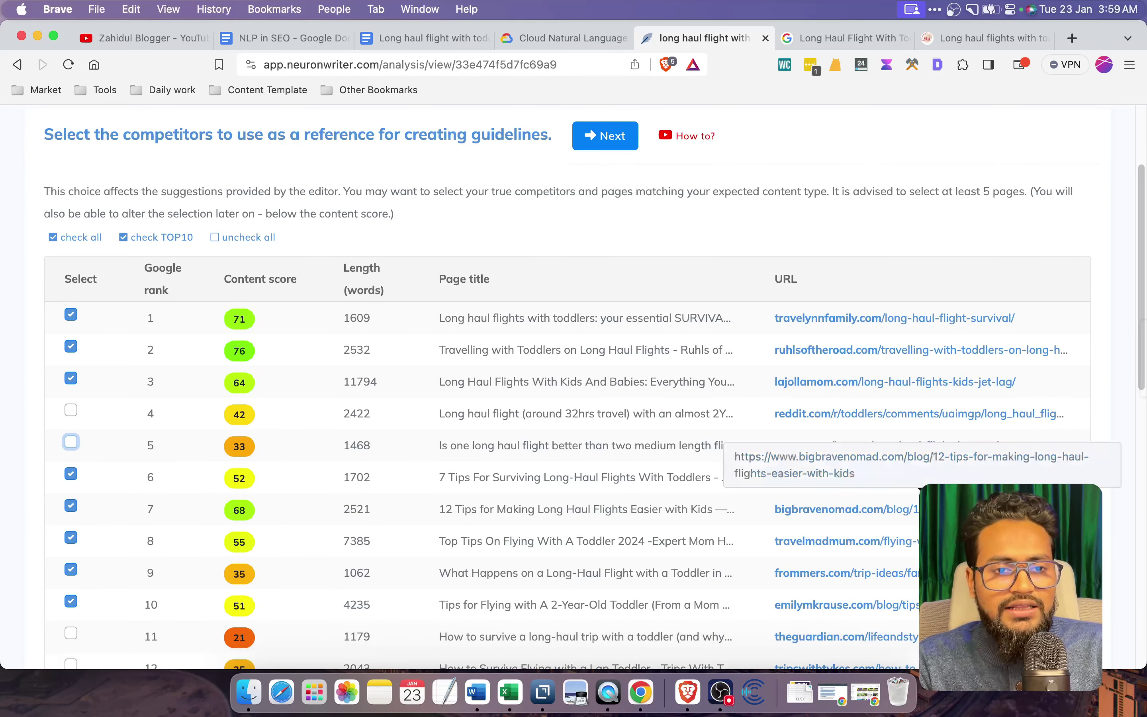
scroll(1128, 540, down, 1)
scroll(735, 515, down, 3)
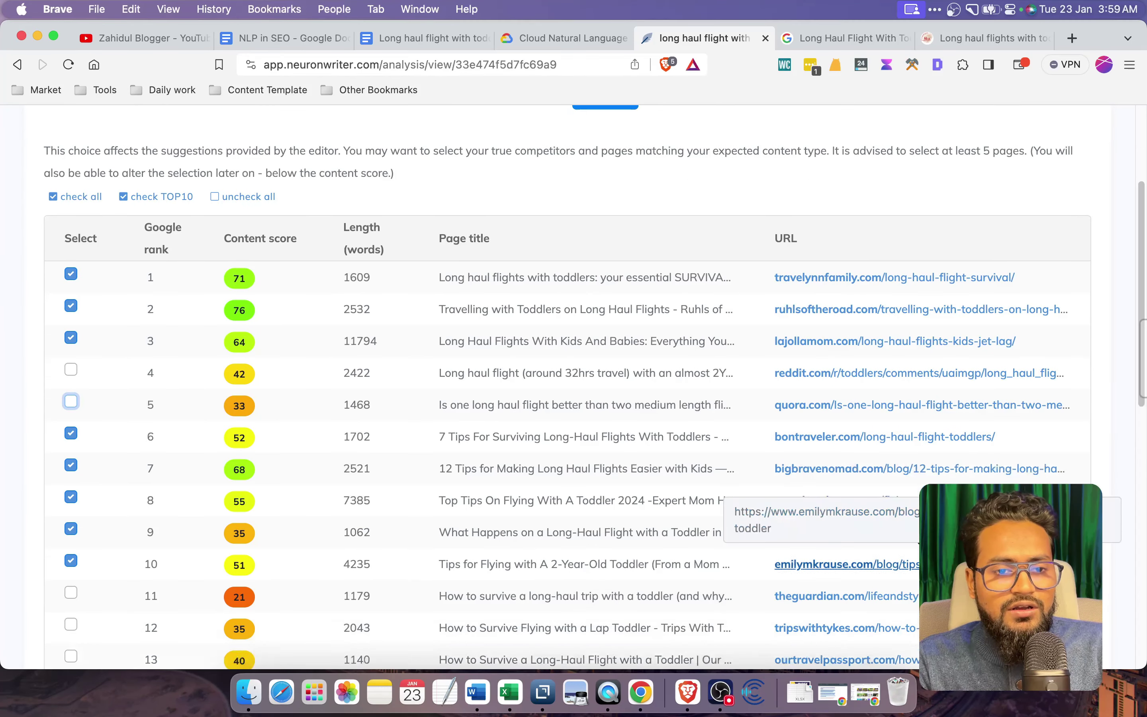
click(71, 563)
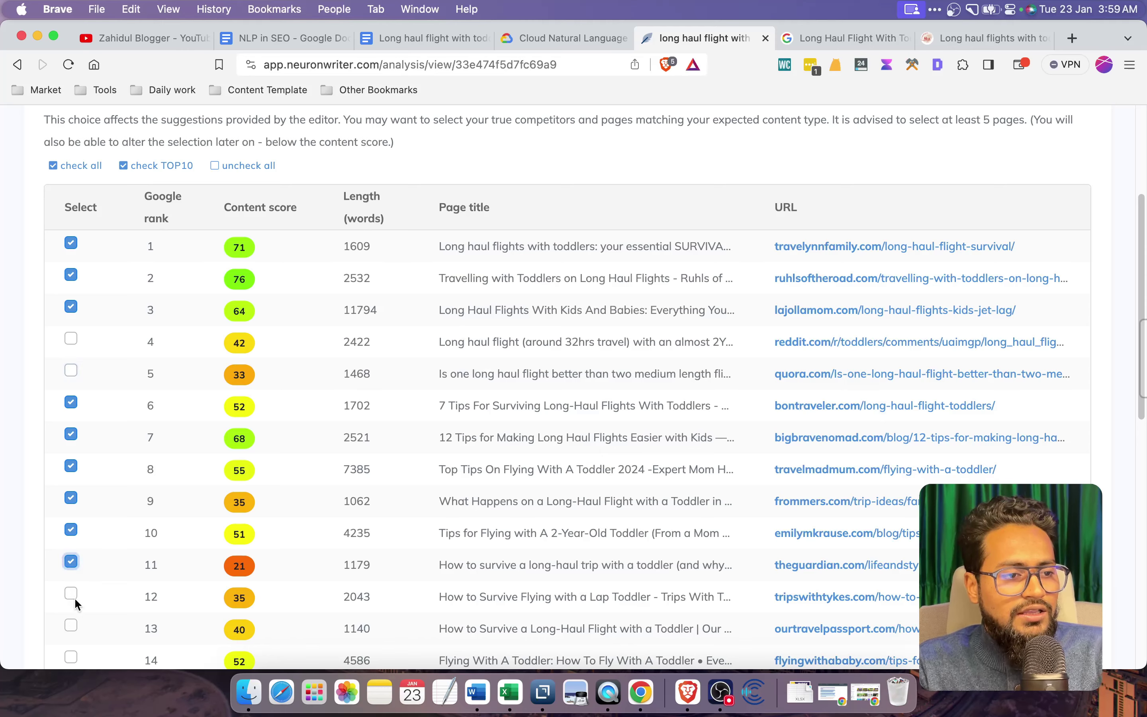
click(72, 595)
scroll(1118, 550, up, 1)
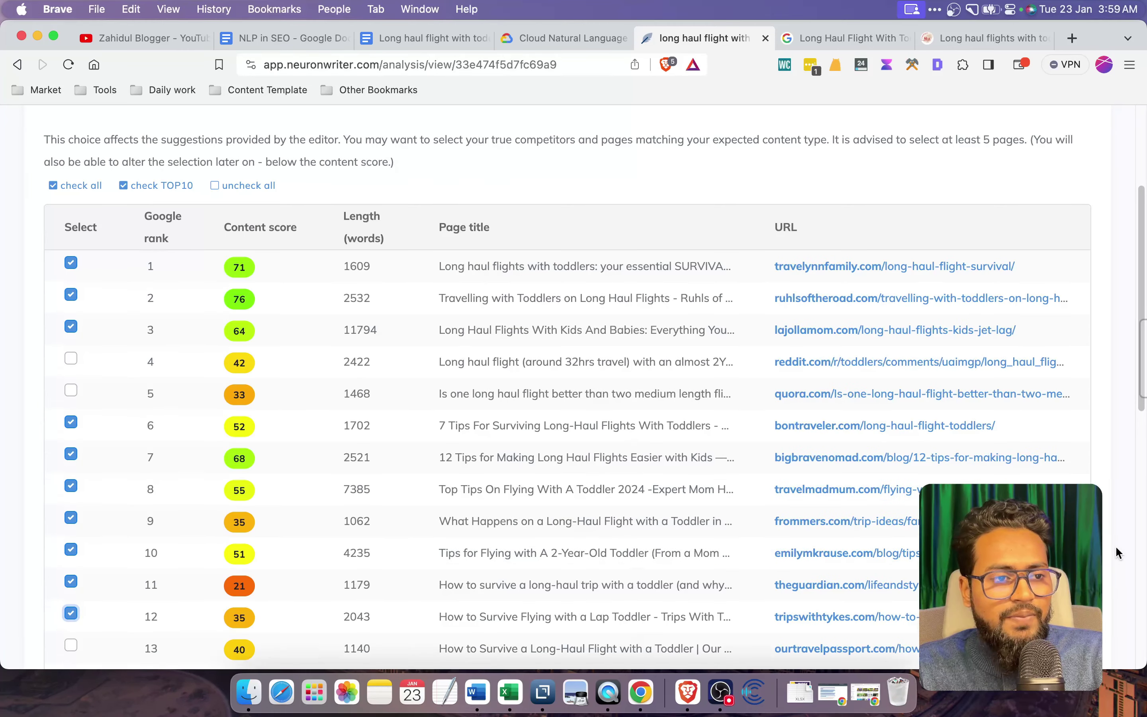
scroll(569, 435, down, 5)
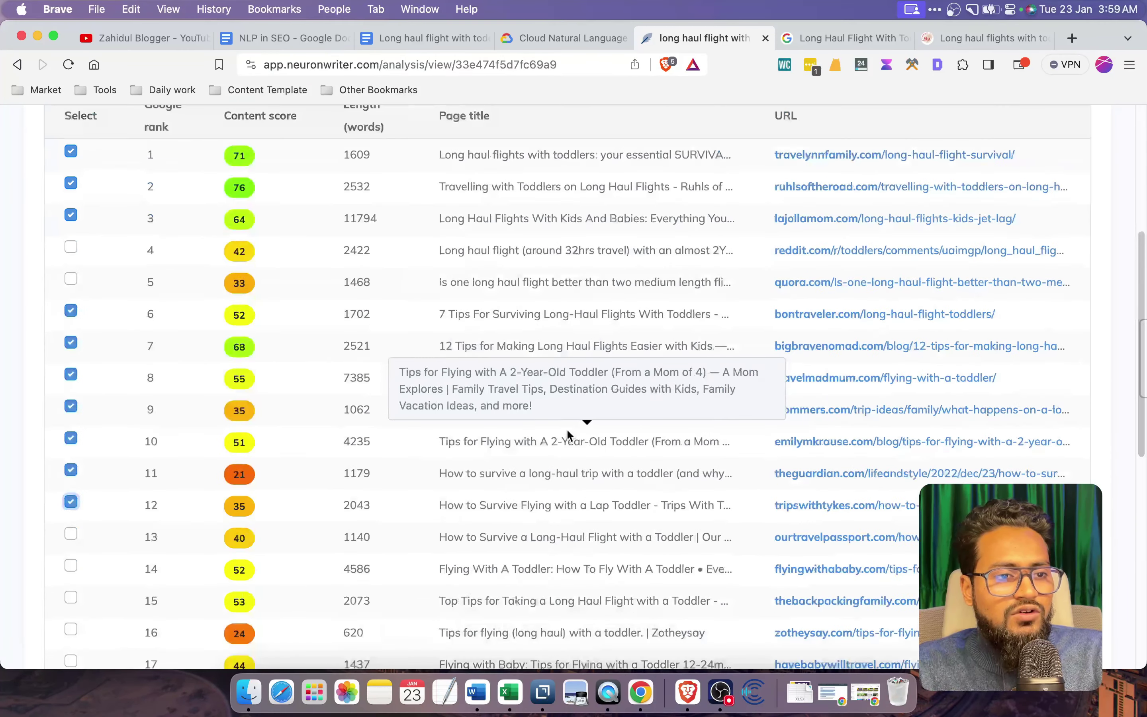
scroll(653, 441, up, 10)
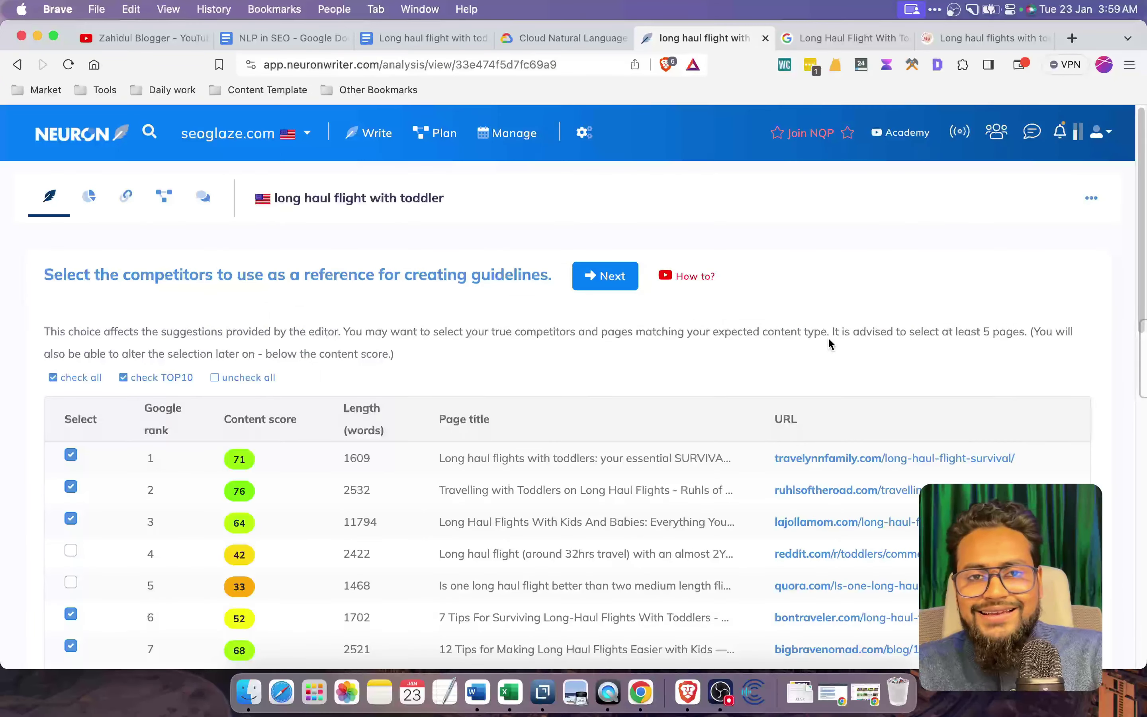
- Look through the entity list in Google's Natural Language demo and return to the NeuronWriter competitor selection
scroll(829, 341, down, 2)
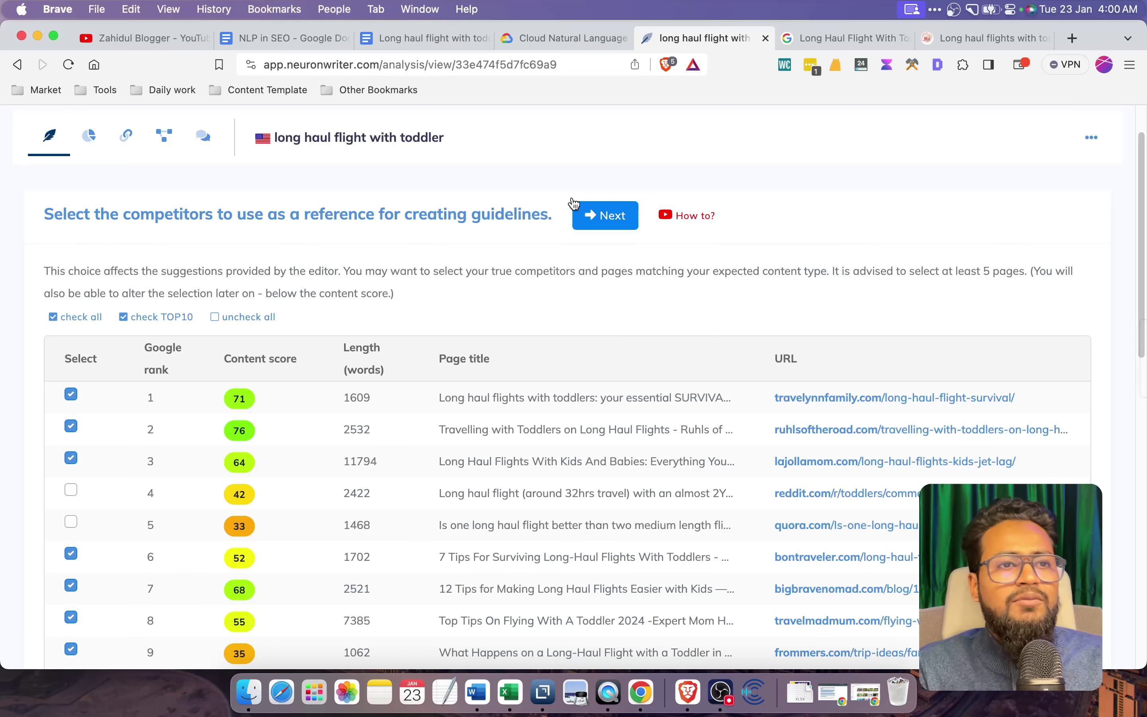
click(546, 42)
scroll(521, 333, down, 15)
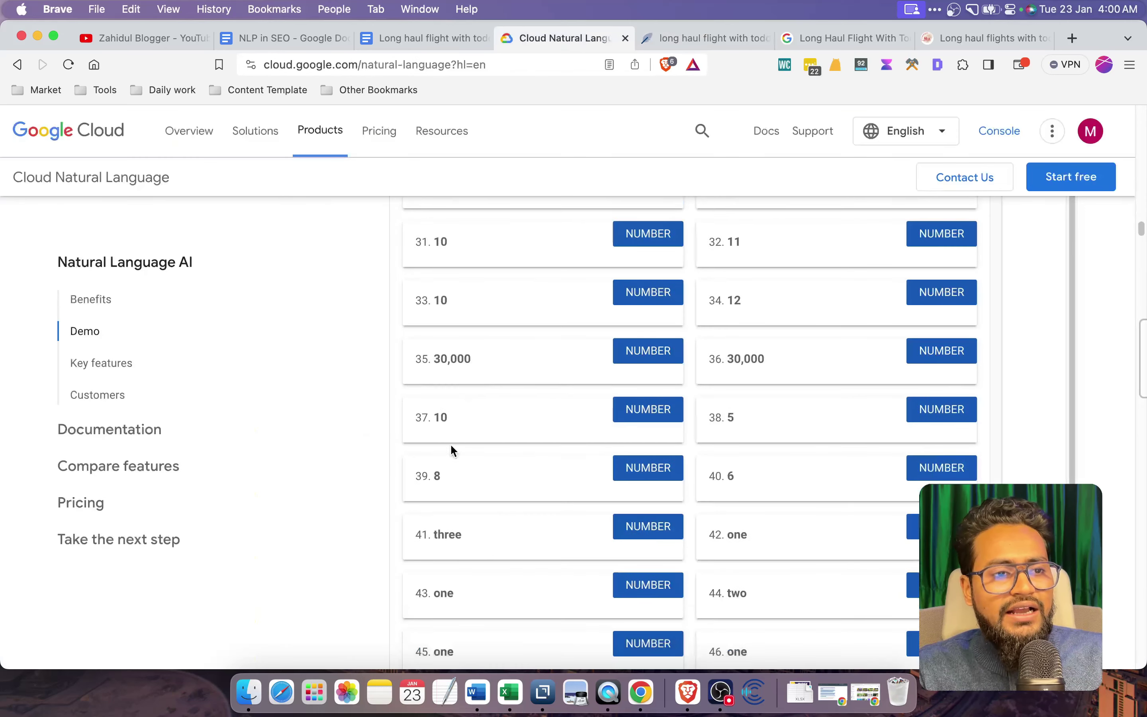
scroll(430, 481, down, 5)
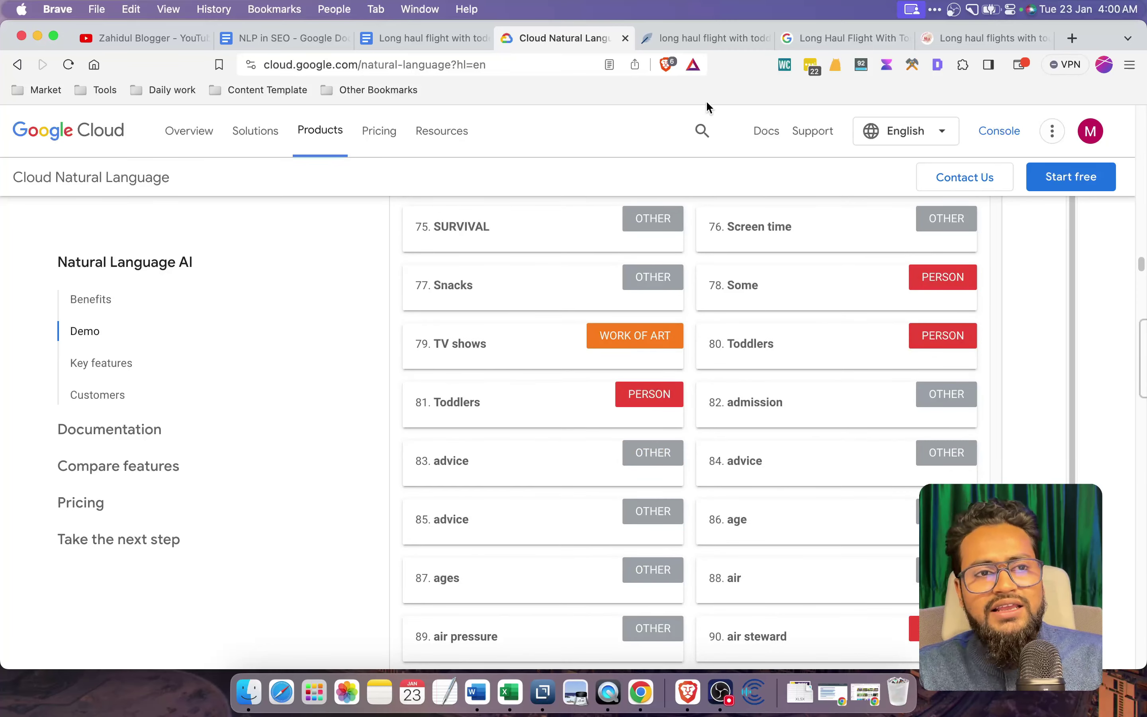
click(705, 38)
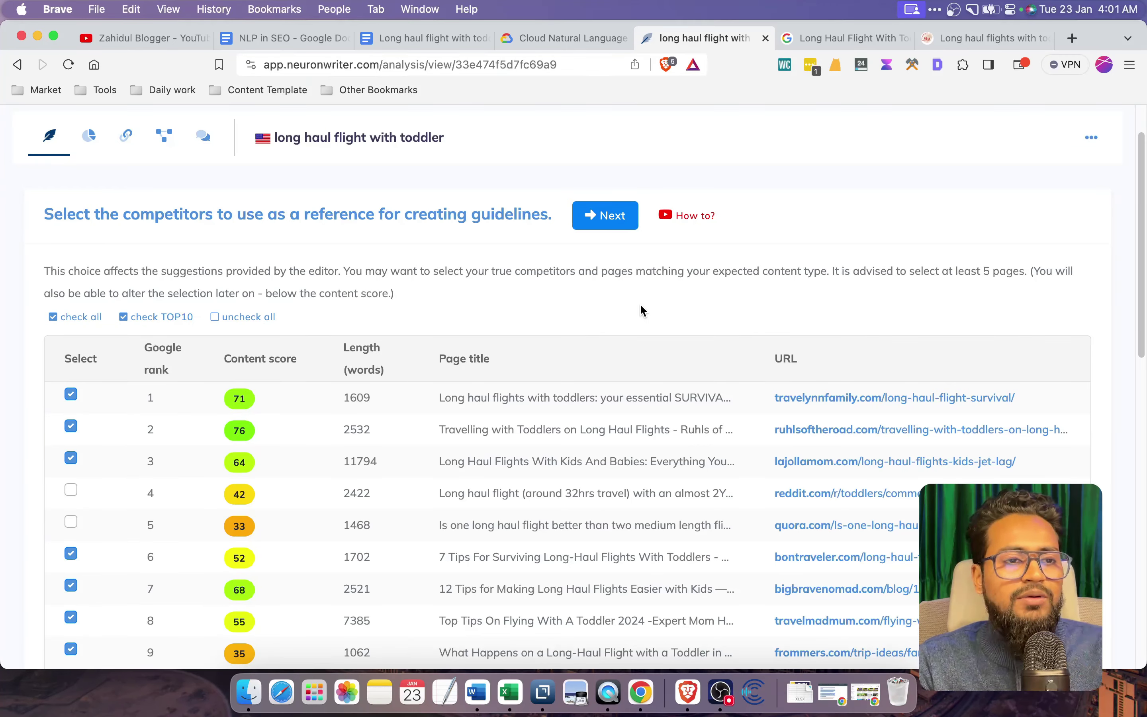
- Review the selected competitors and continue to the content editor with them as the guideline reference
scroll(543, 327, down, 3)
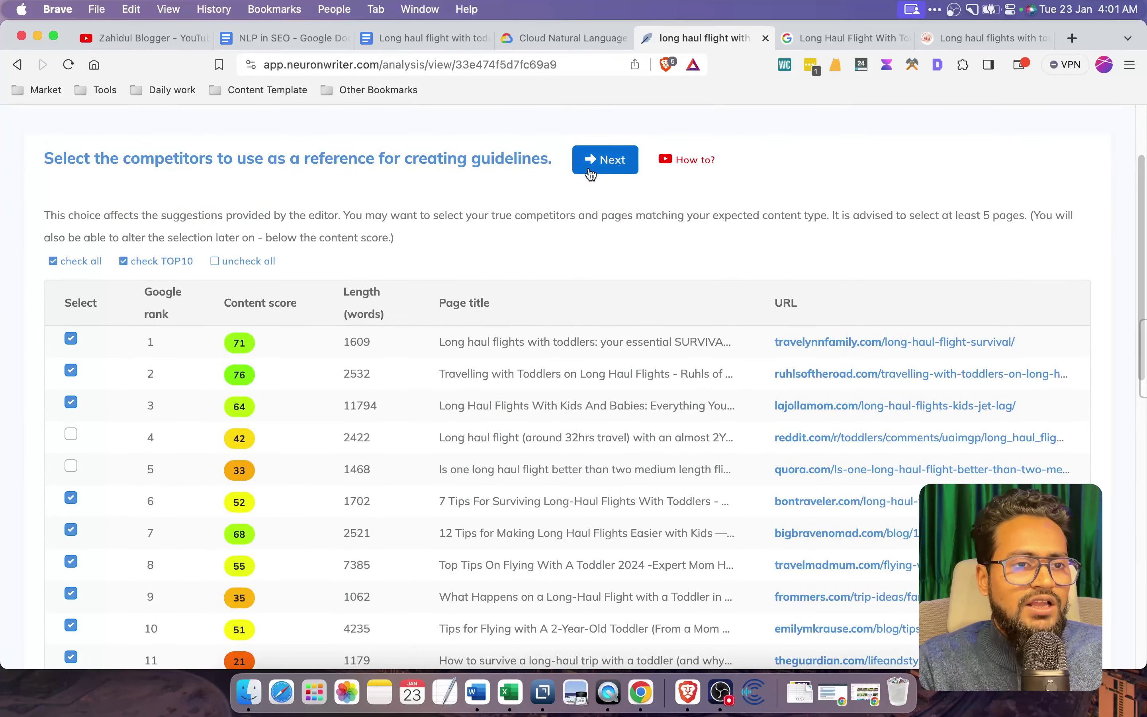
scroll(549, 235, up, 5)
scroll(397, 364, down, 15)
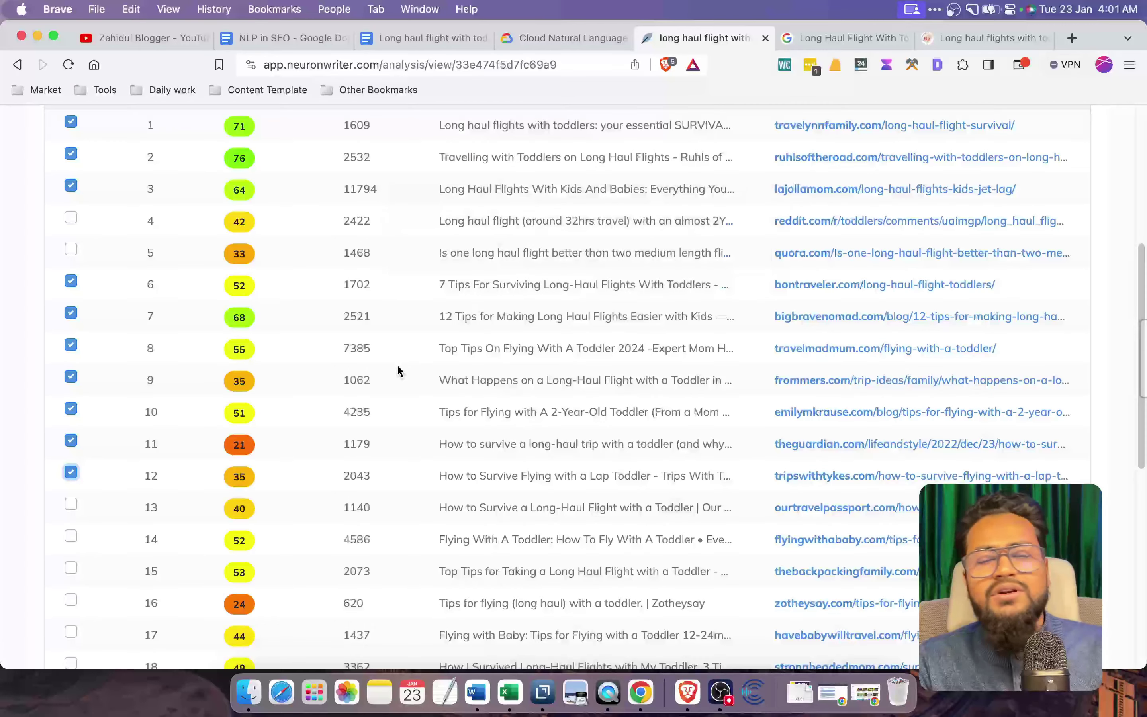
scroll(399, 371, up, 5)
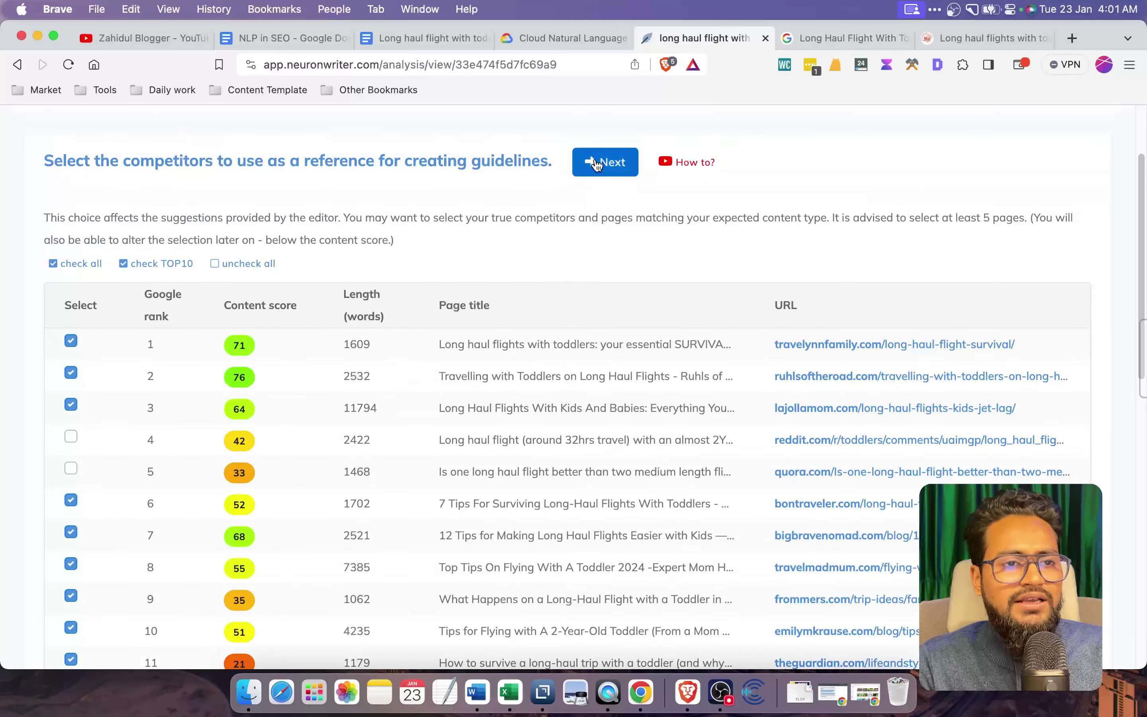
click(597, 164)
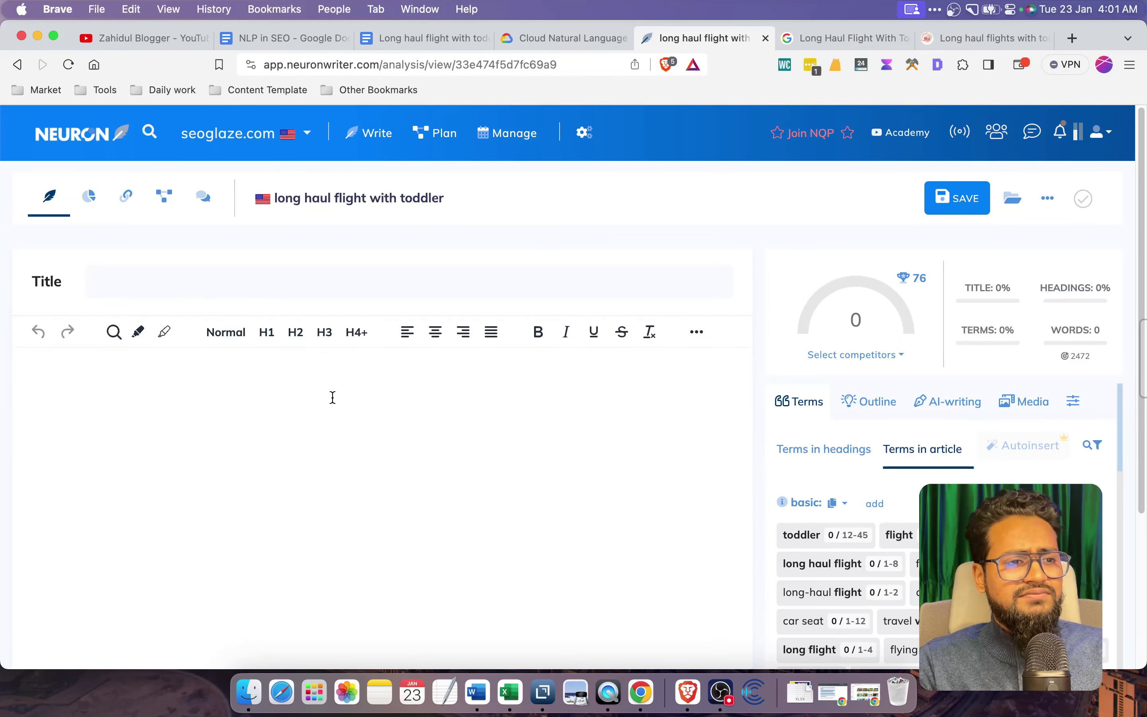
- Examine the editor's content score targets and the basic terms suggested for the article
scroll(332, 401, down, 5)
scroll(332, 401, up, 5)
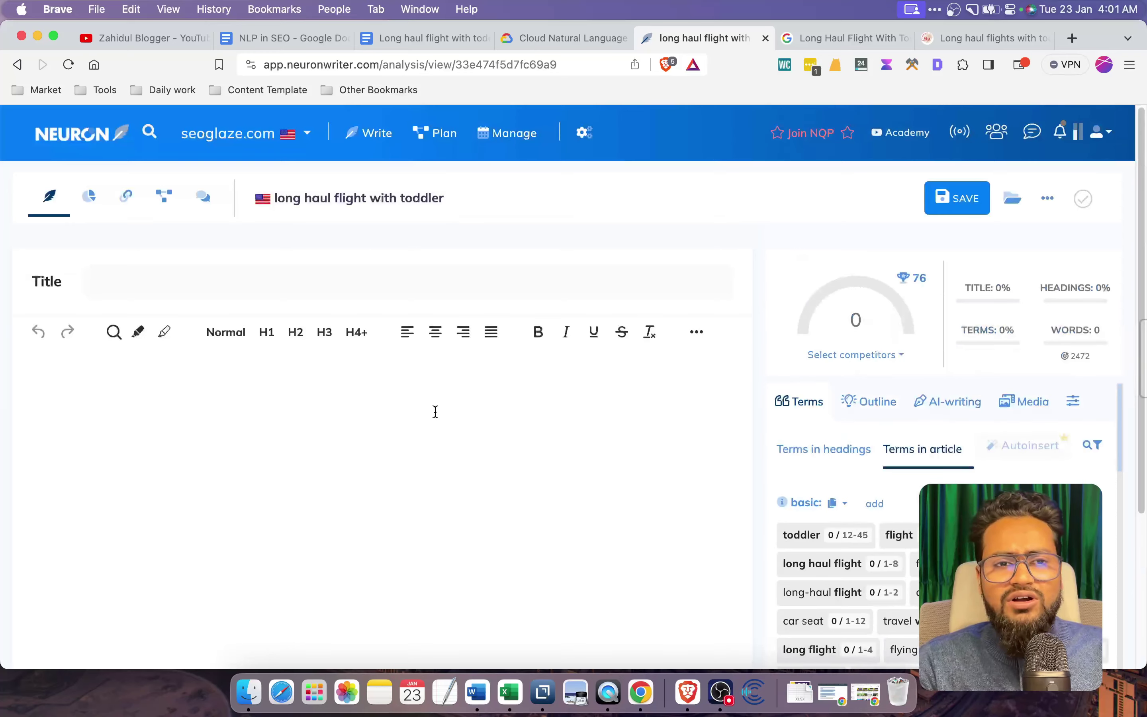
scroll(436, 410, down, 1)
scroll(462, 418, down, 3)
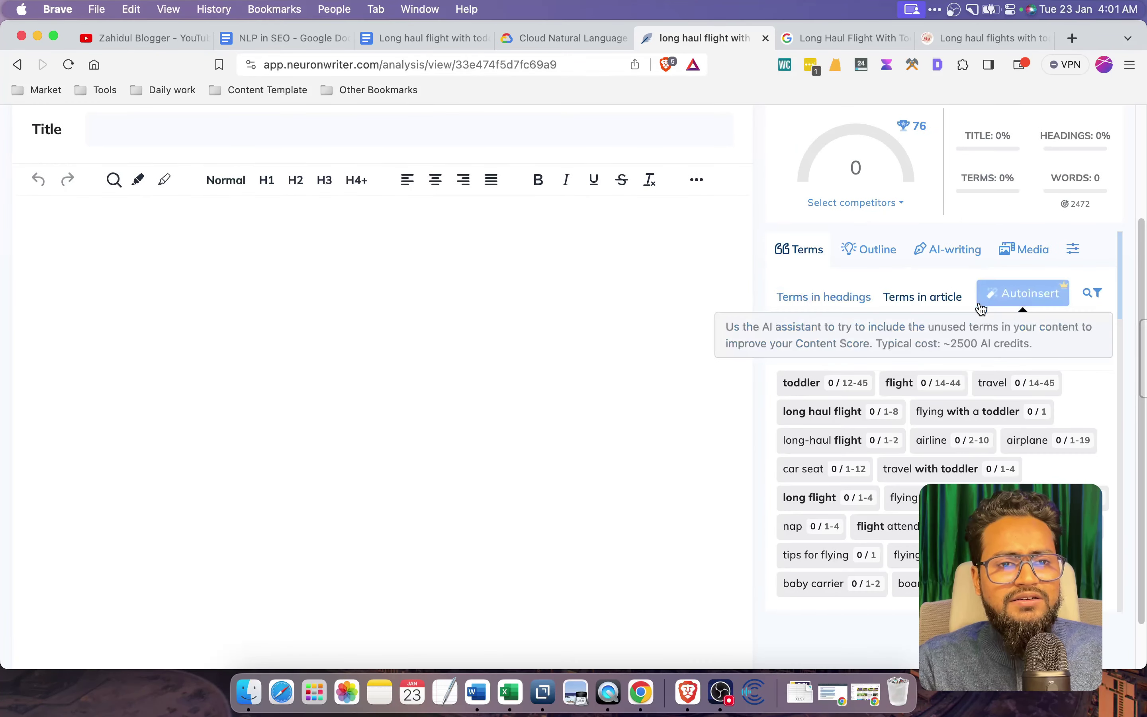
scroll(873, 416, down, 1)
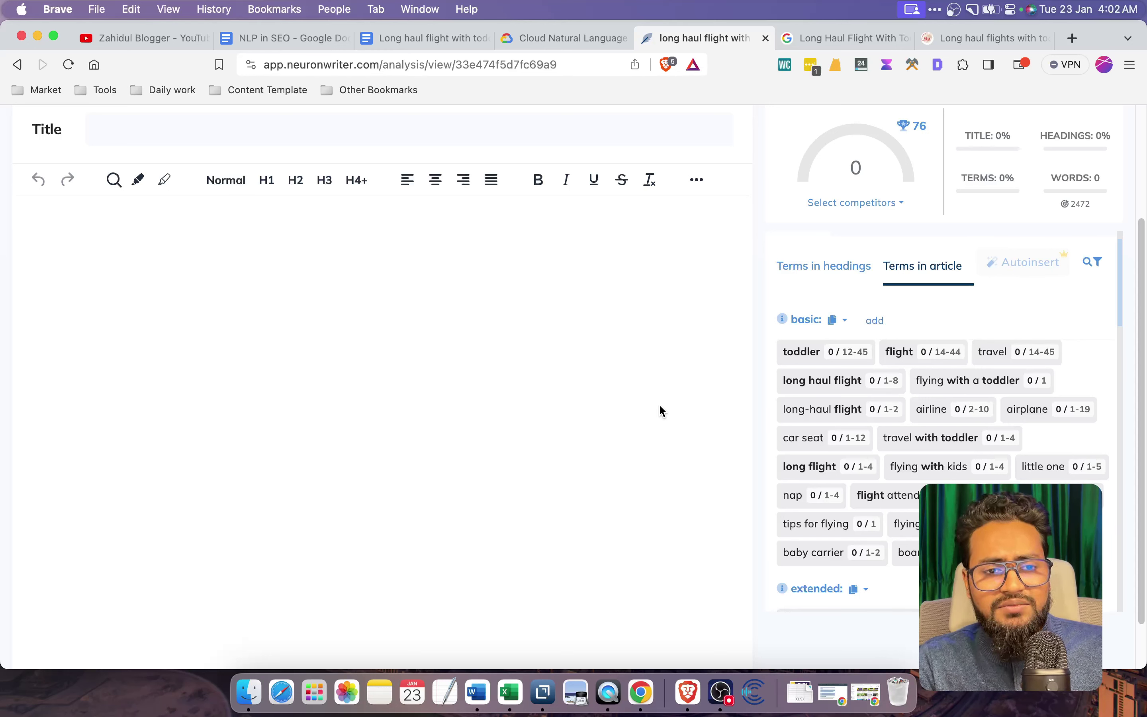
click(853, 360)
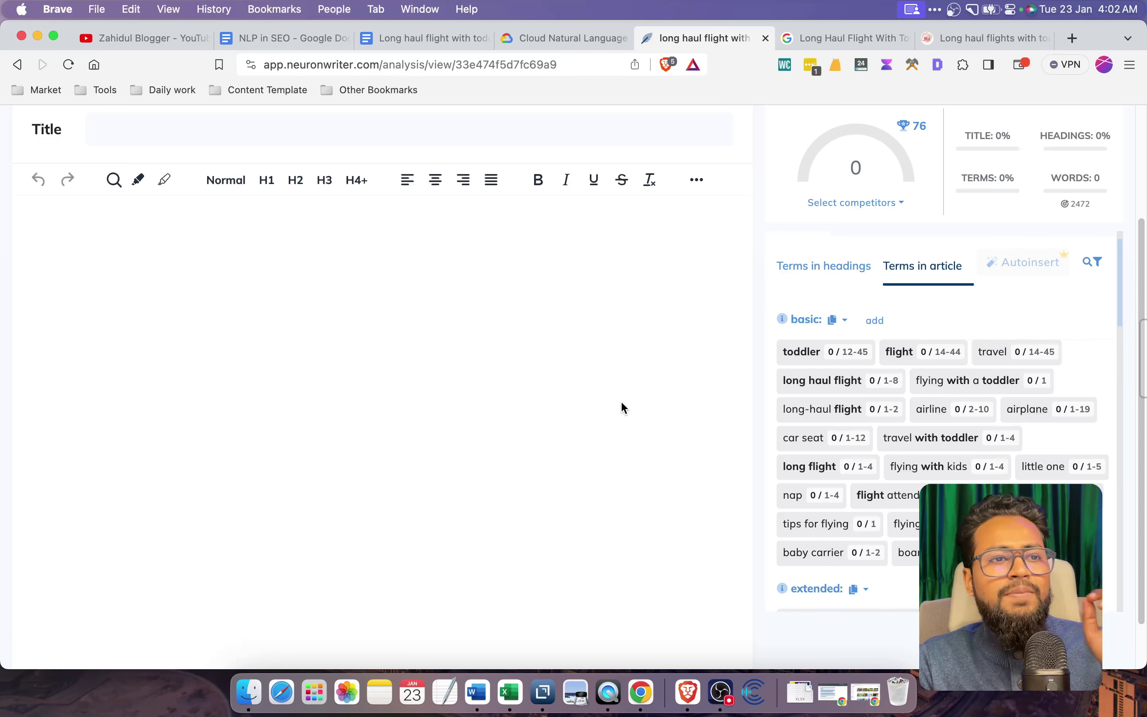
- Copy "Long Haul Flight With Toddler" from the article document into the NeuronWriter query's meta title
scroll(620, 400, up, 3)
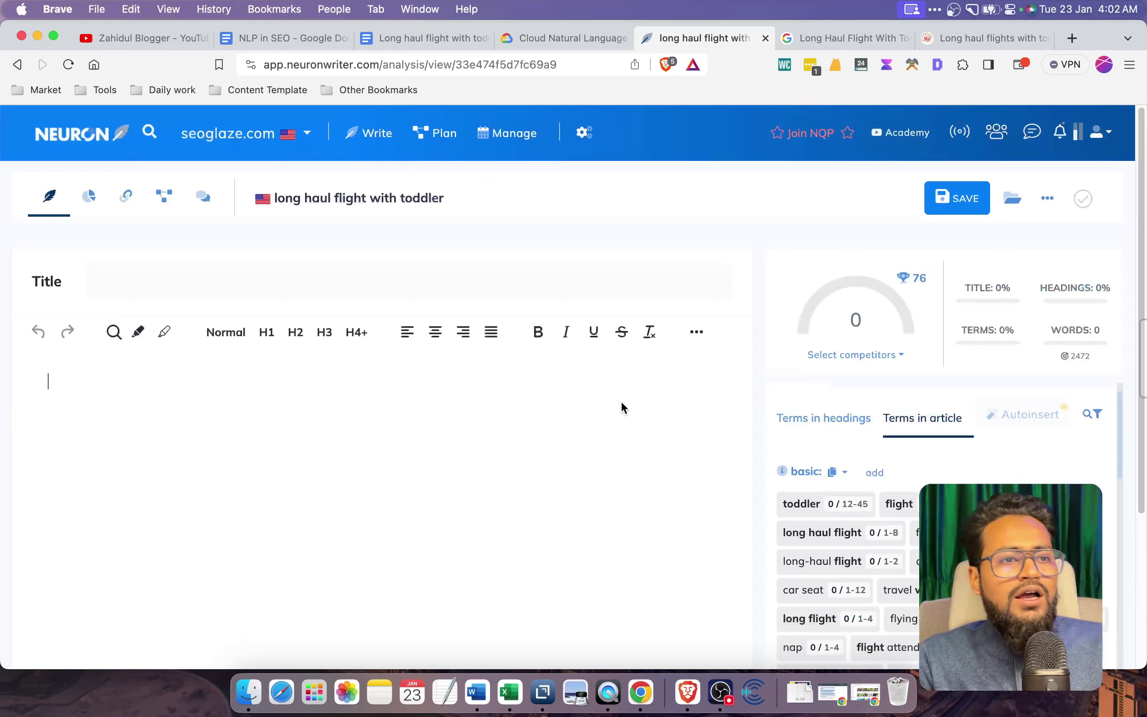
click(428, 290)
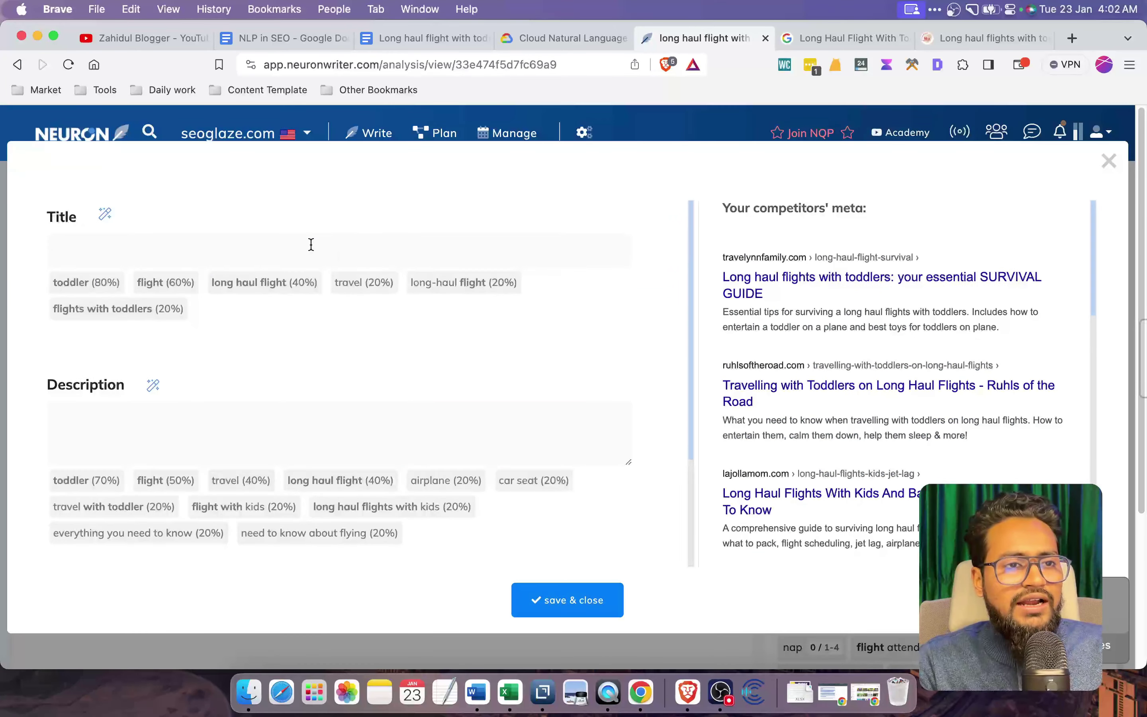
click(412, 38)
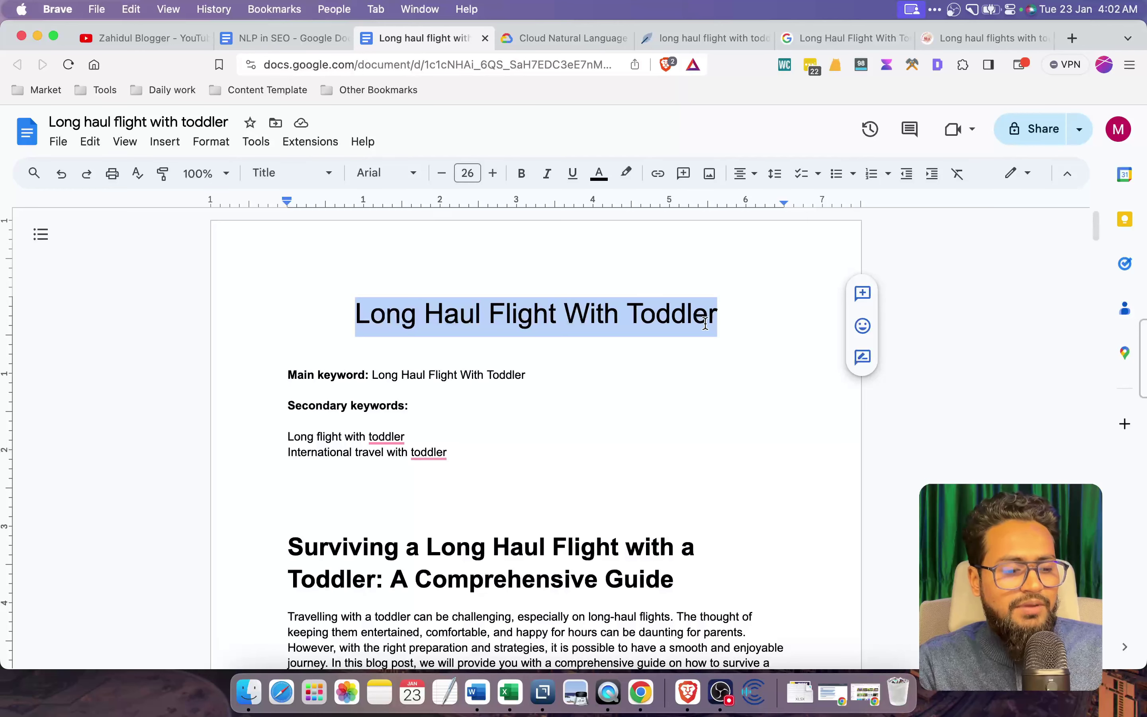
drag(730, 327, 330, 308)
key(super+c)
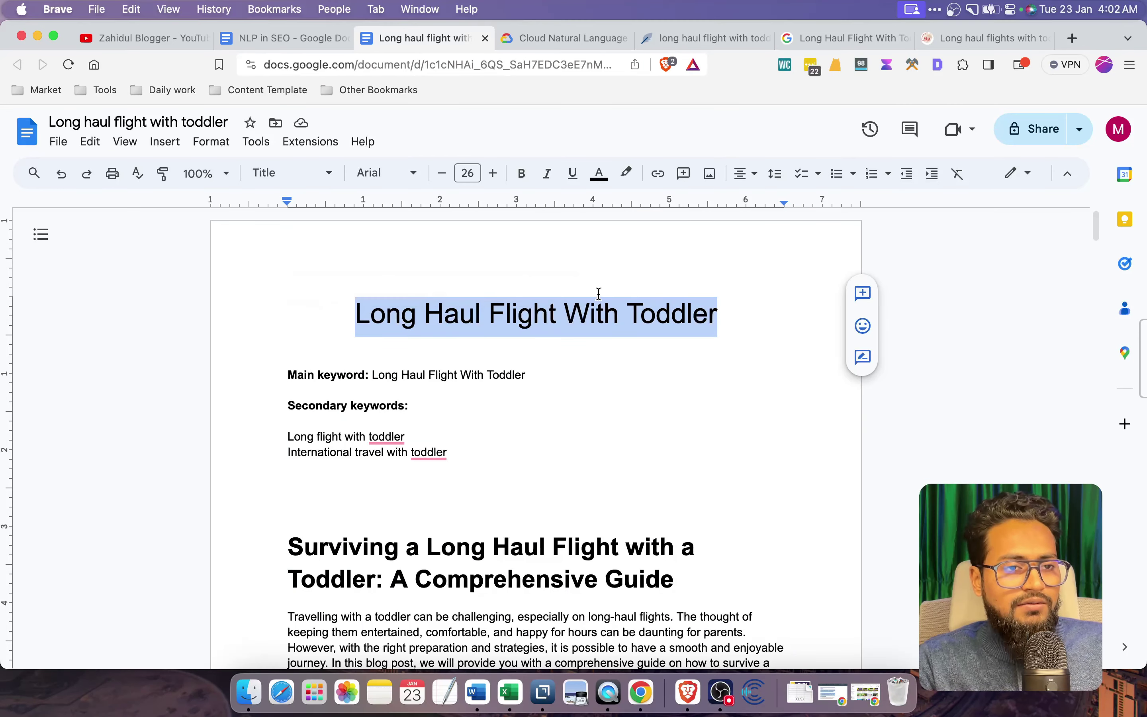
click(669, 37)
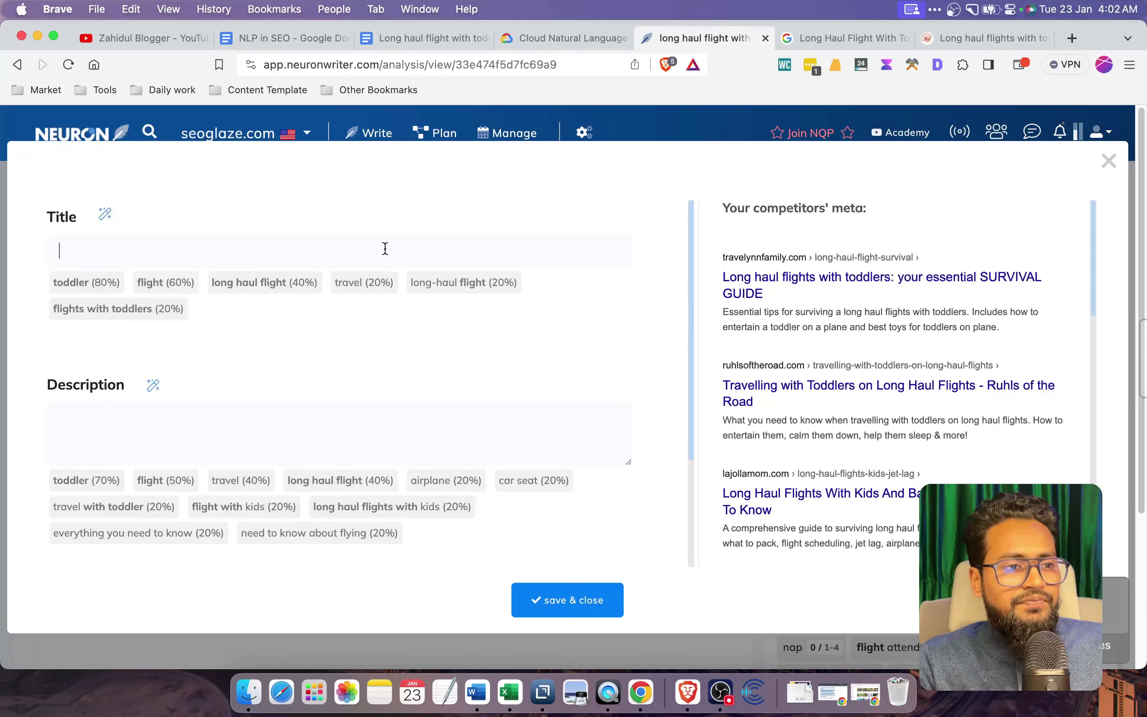
click(337, 261)
key(super+v)
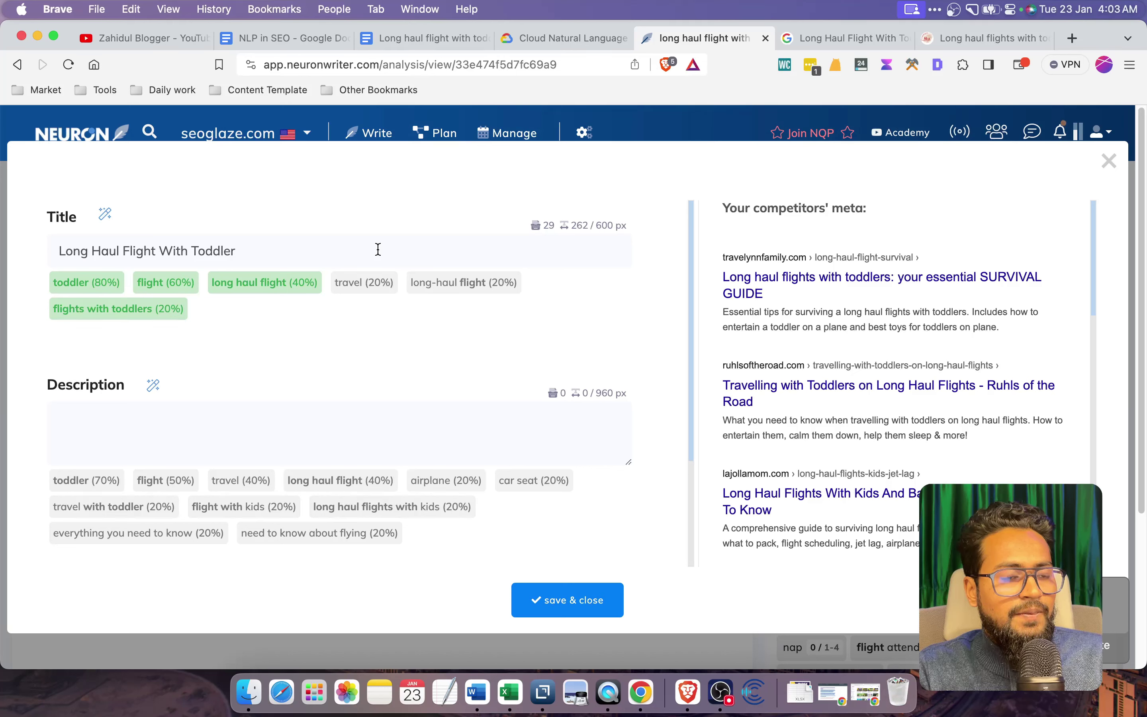
- Extend the meta title to "Long Haul Flight With Toddler for Travel"
text(got)
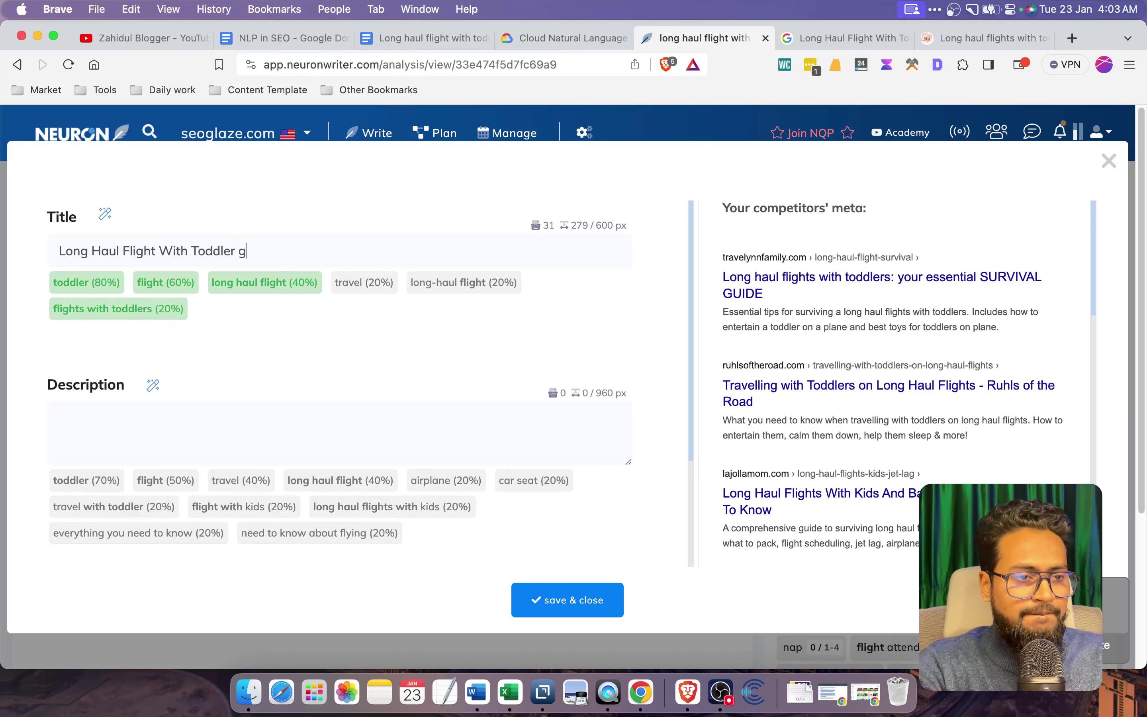
key(BackSpace)
key(BackSpace)
key(BackSpace)
key(BackSpace)
key(BackSpace)
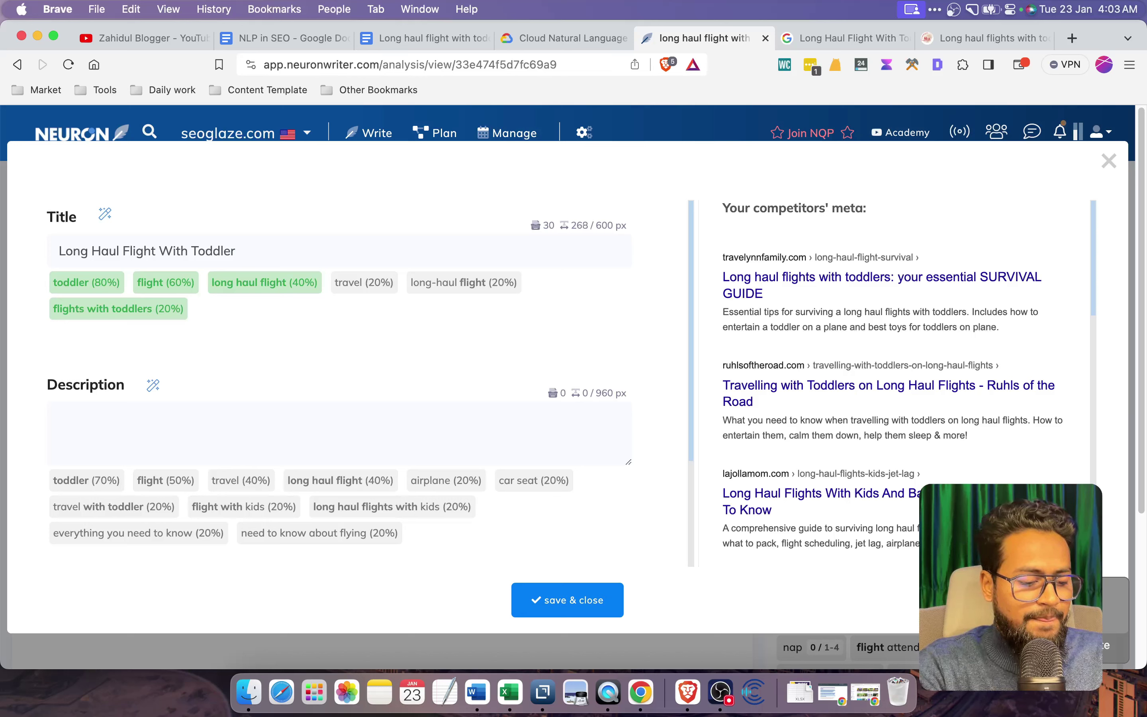
text(for )
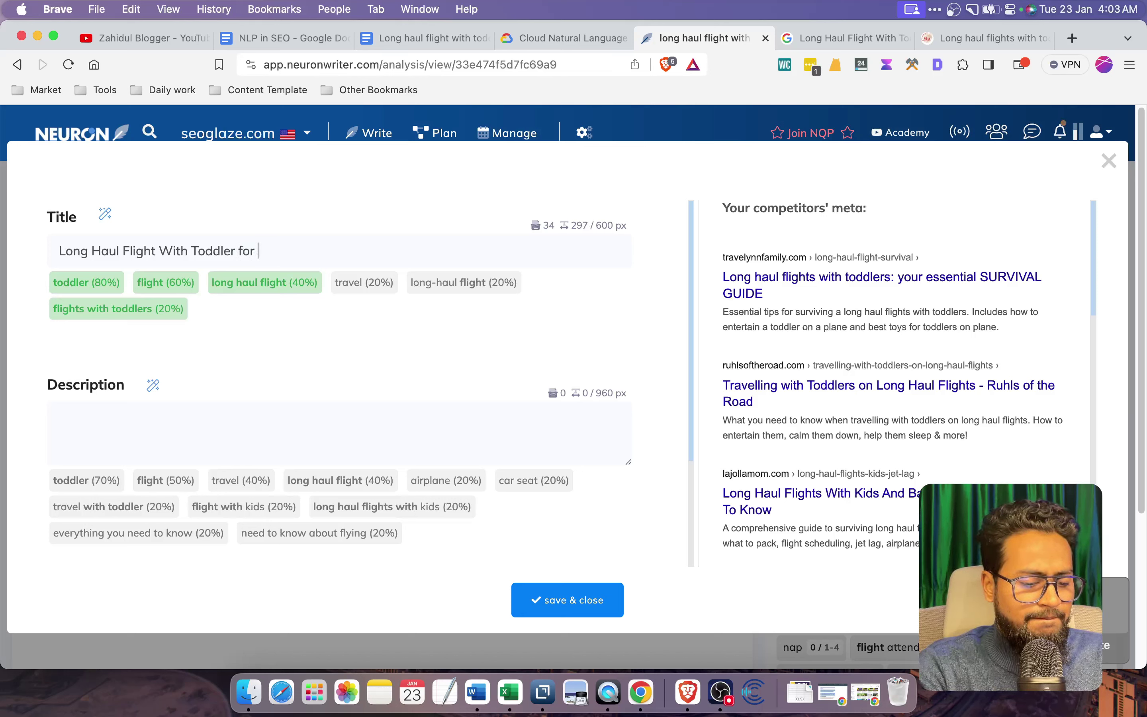
text(Travel)
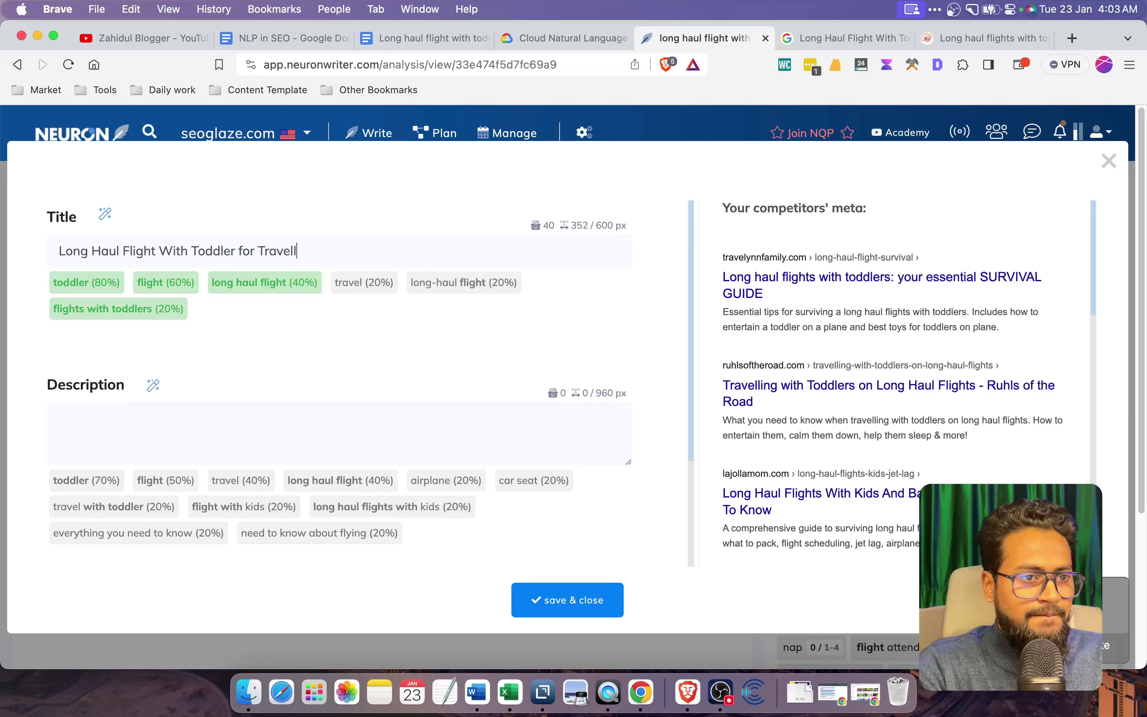
text(l)
key(BackSpace)
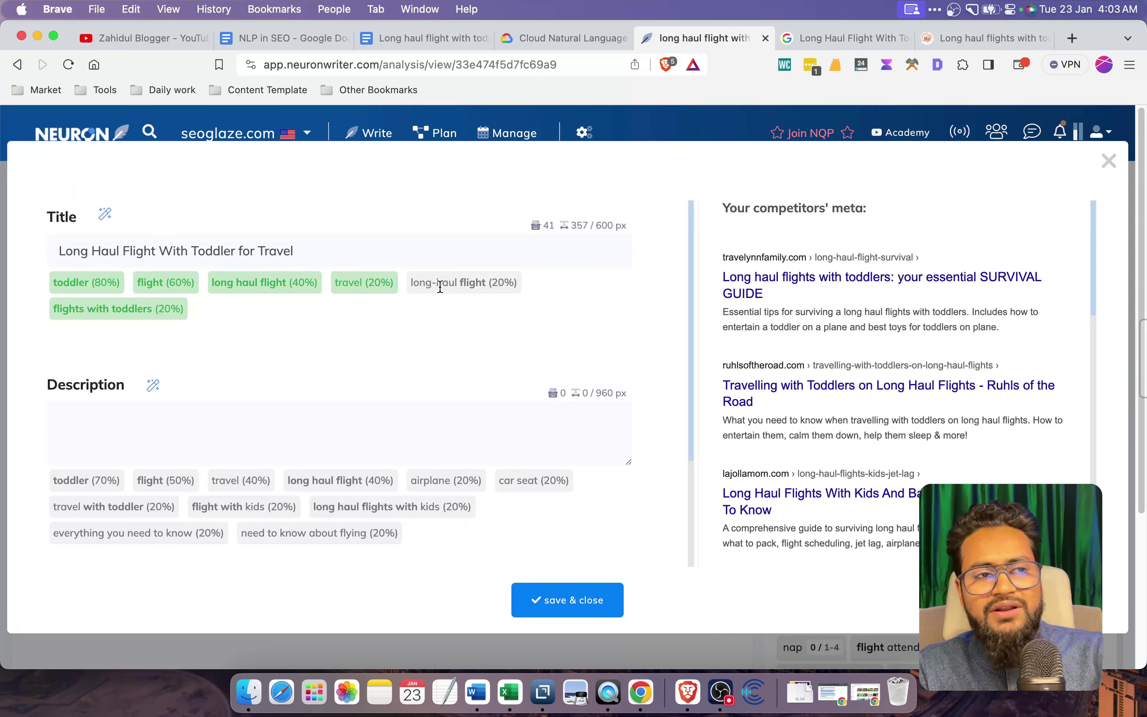
- Copy the full meta title "Long Haul Flight With Toddler for Travel" and open the Voilà AI assistant in a new tab
click(393, 427)
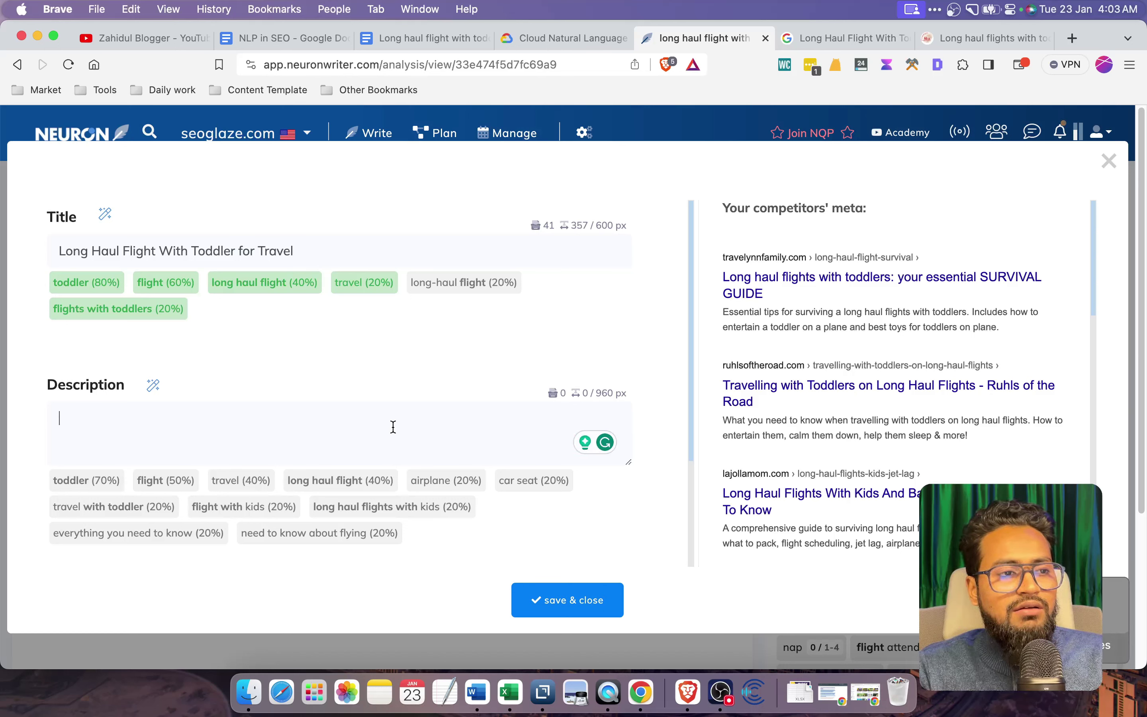
drag(300, 252, 50, 247)
key(super+c)
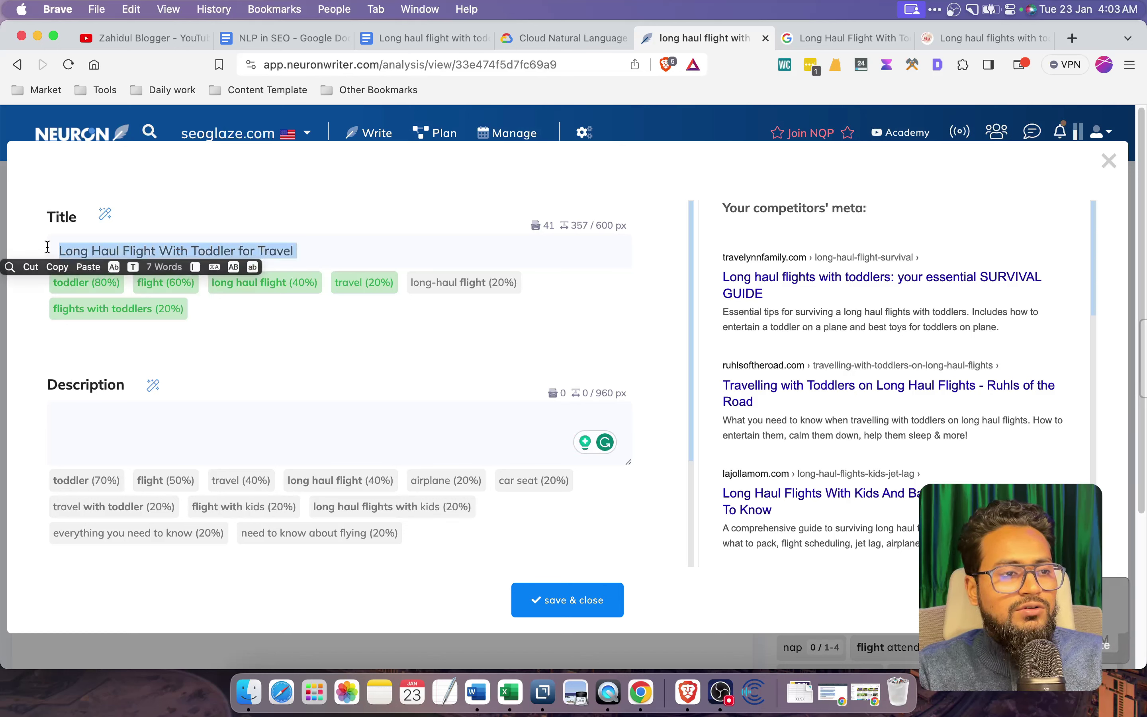
click(1073, 38)
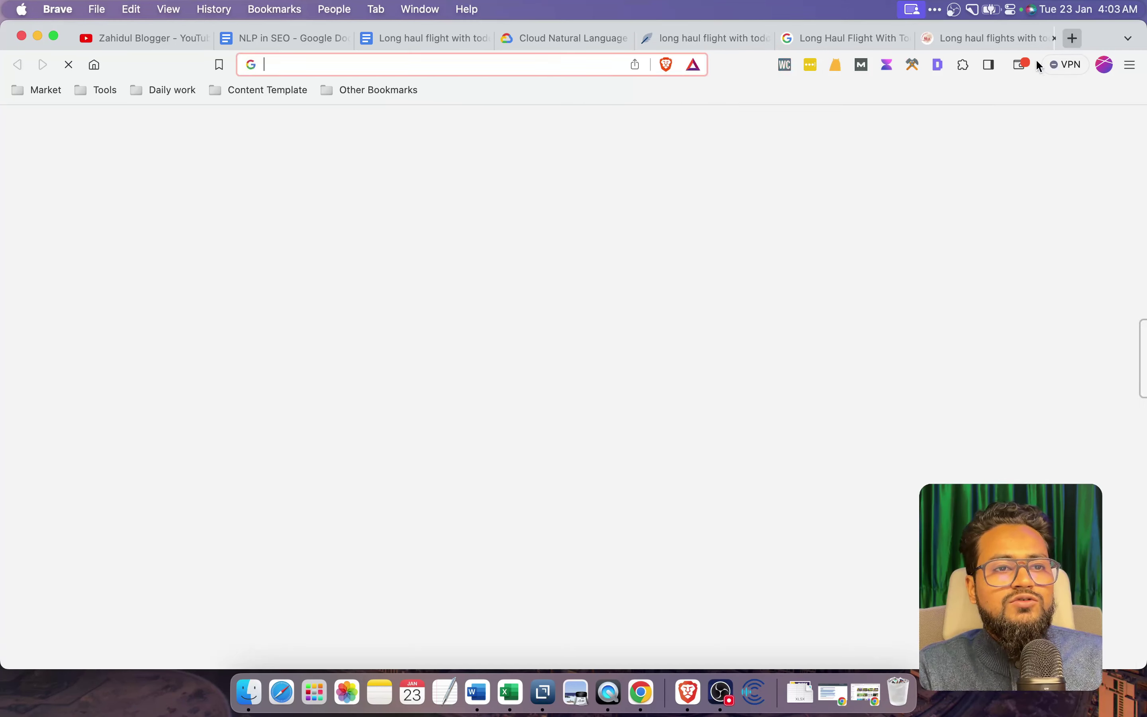
key(alt+space)
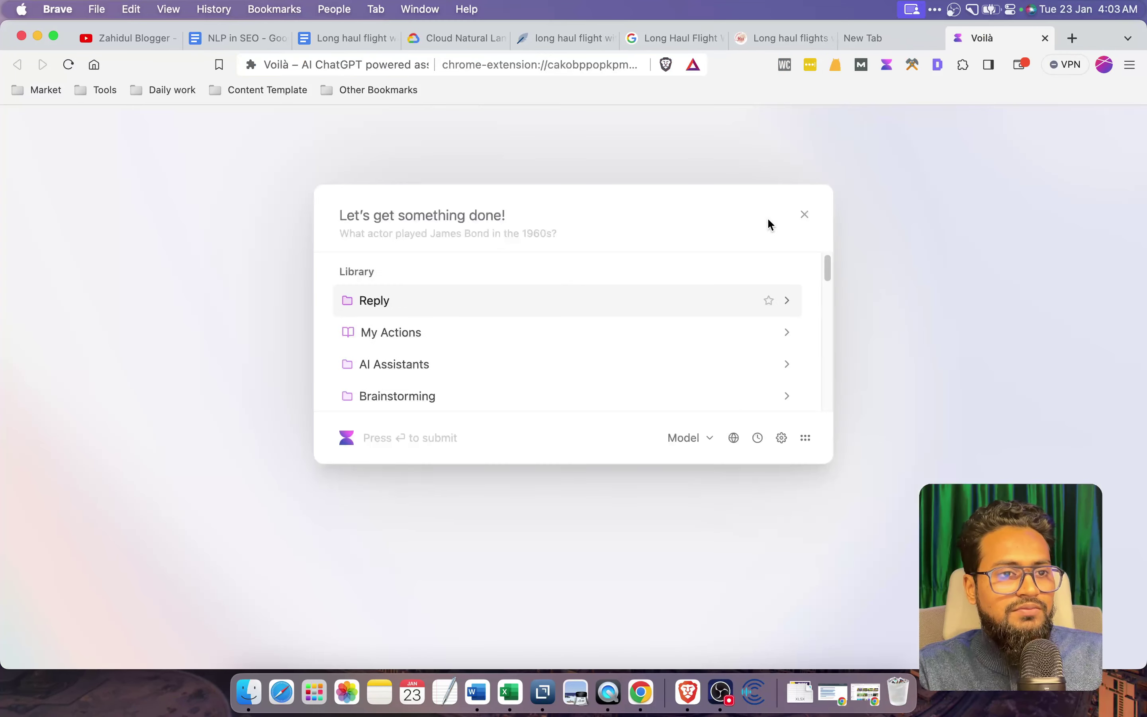
- Ask Voilà to write a meta description on the keyword "Long Haul Flight With Toddler for Travel"
text(write )
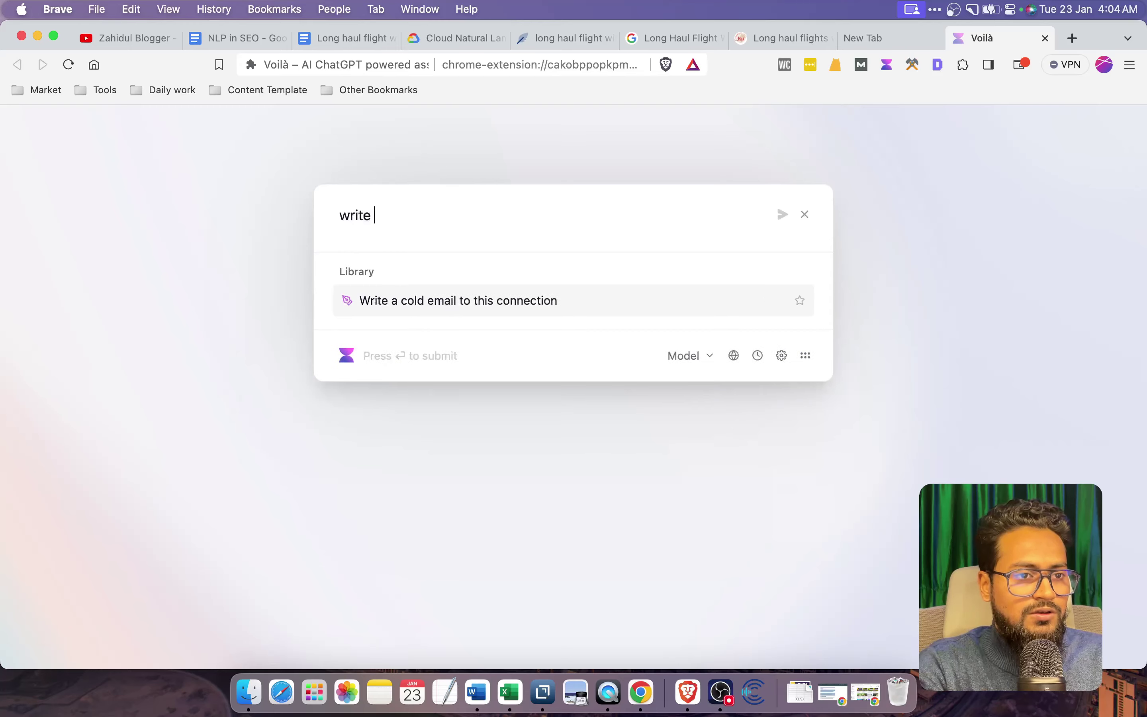
text(a meta des)
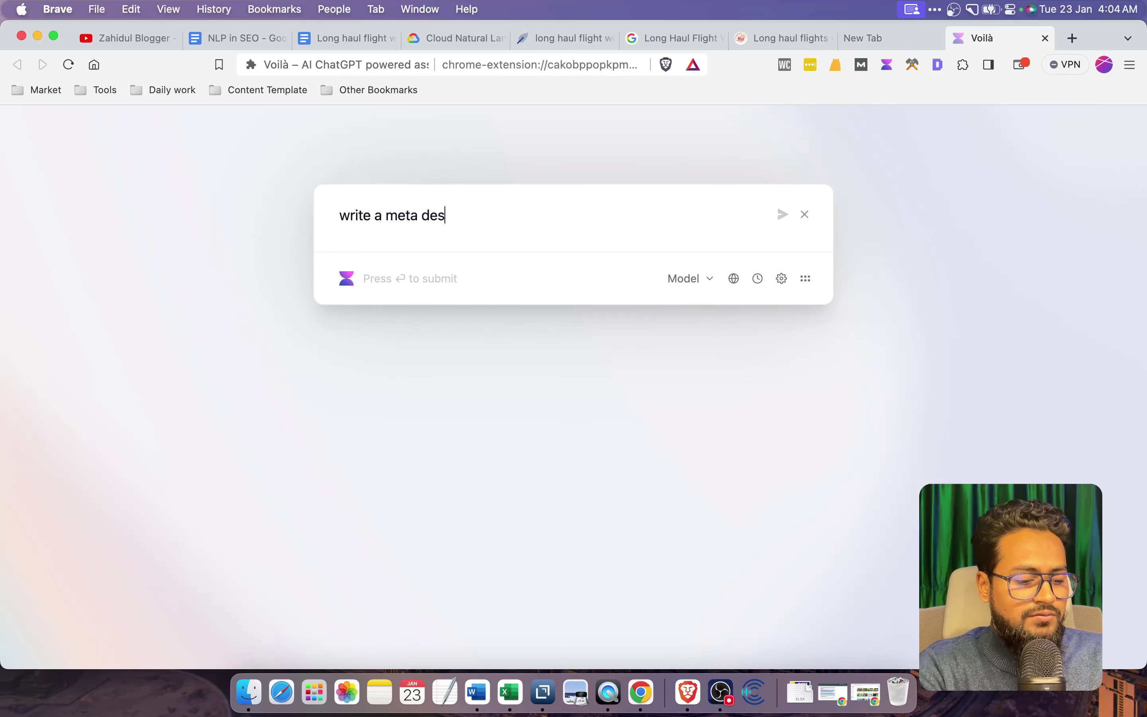
text(cription on)
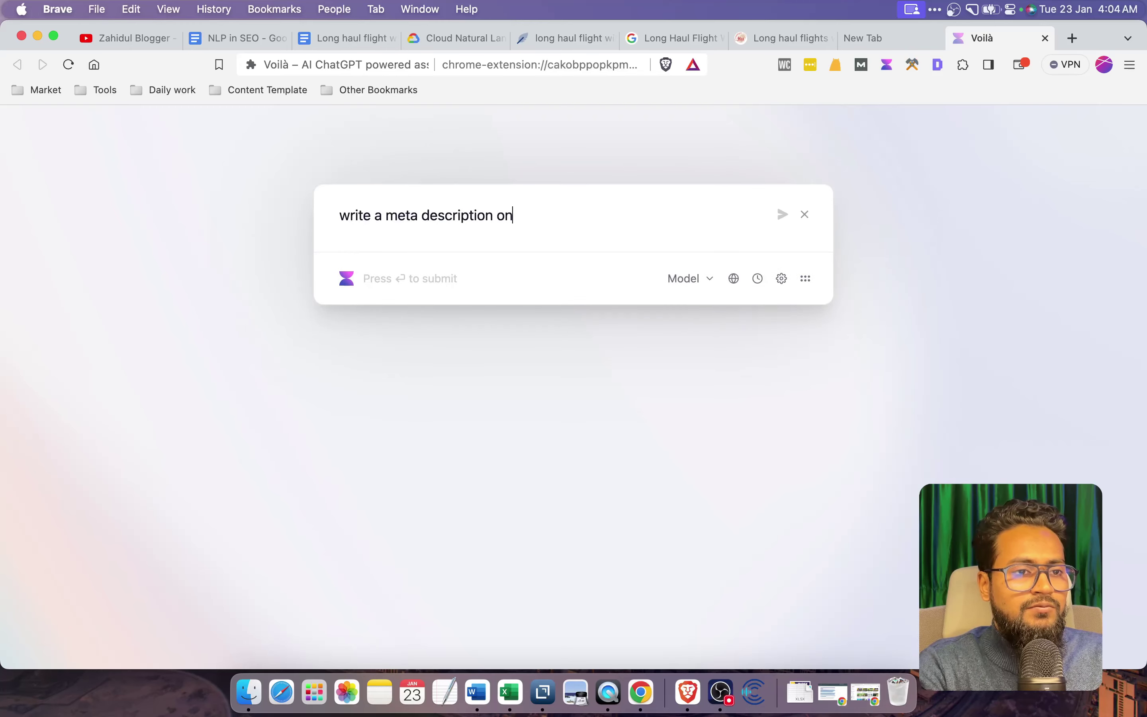
text( this keyword "")
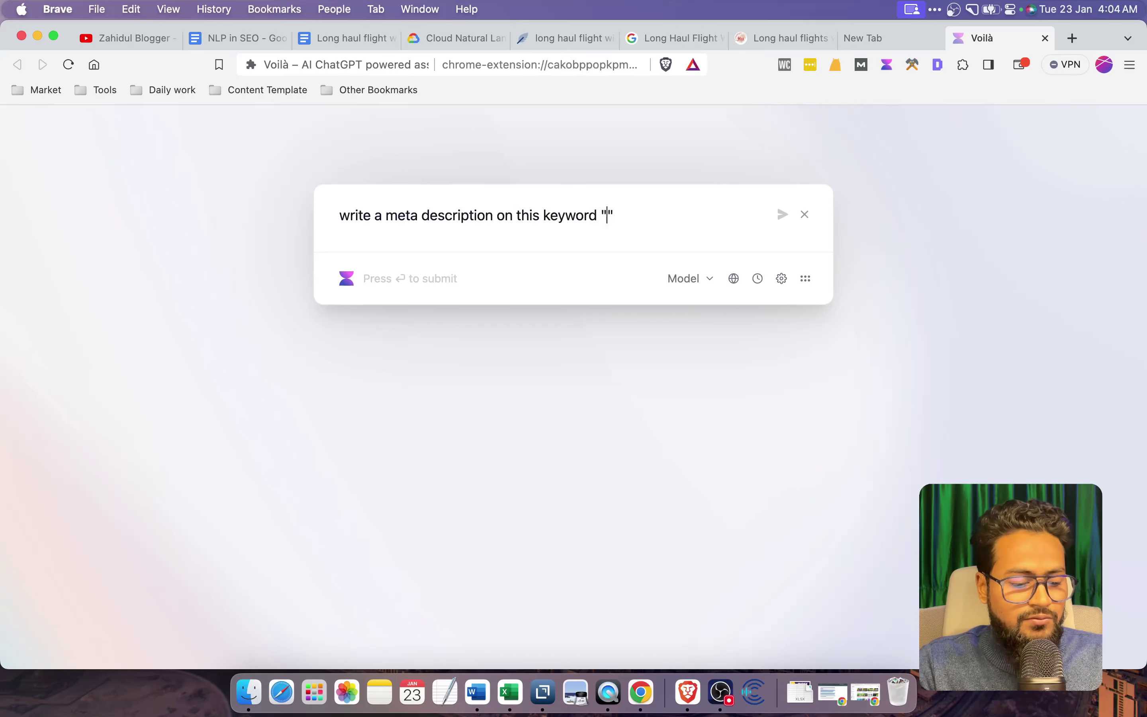
key(super+v)
click(783, 214)
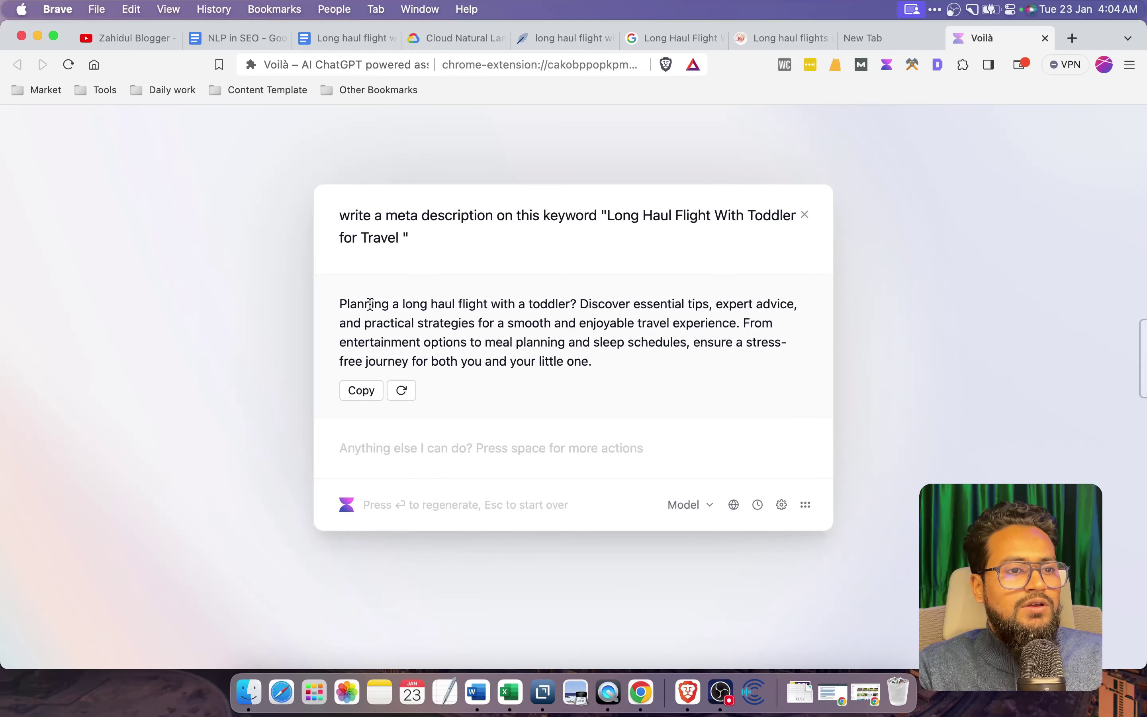
- Copy the generated meta description into the NeuronWriter query's description and save the meta data
click(365, 390)
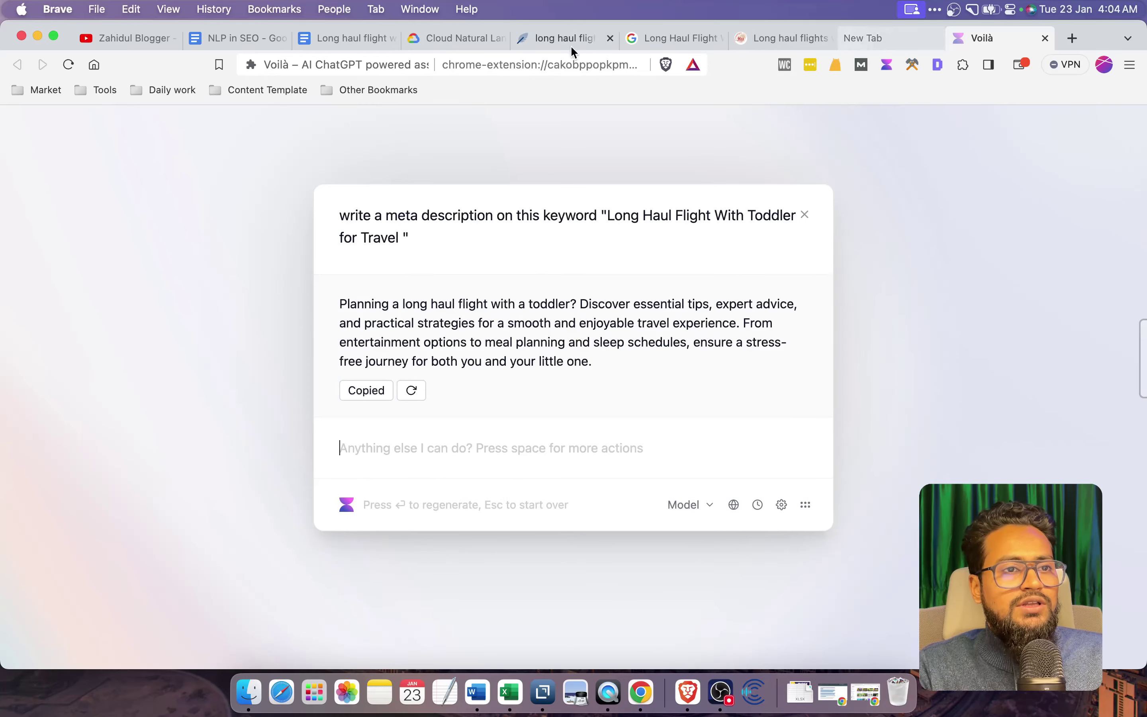
click(360, 38)
click(455, 42)
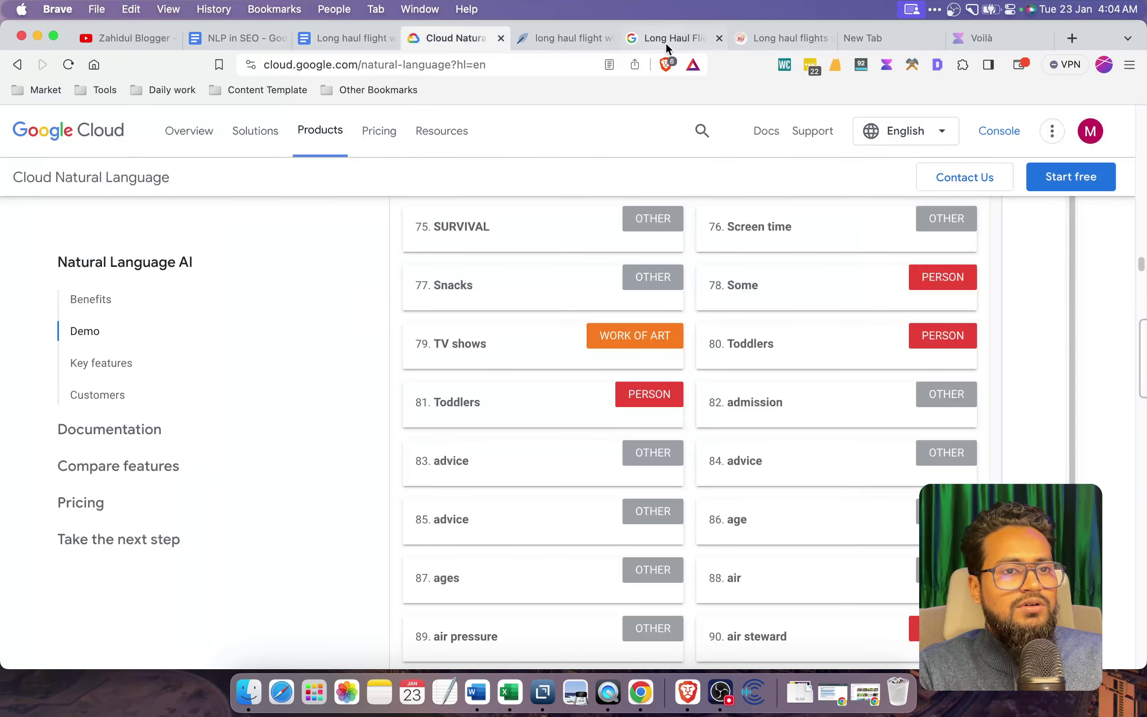
click(666, 43)
click(563, 39)
click(168, 430)
key(super+v)
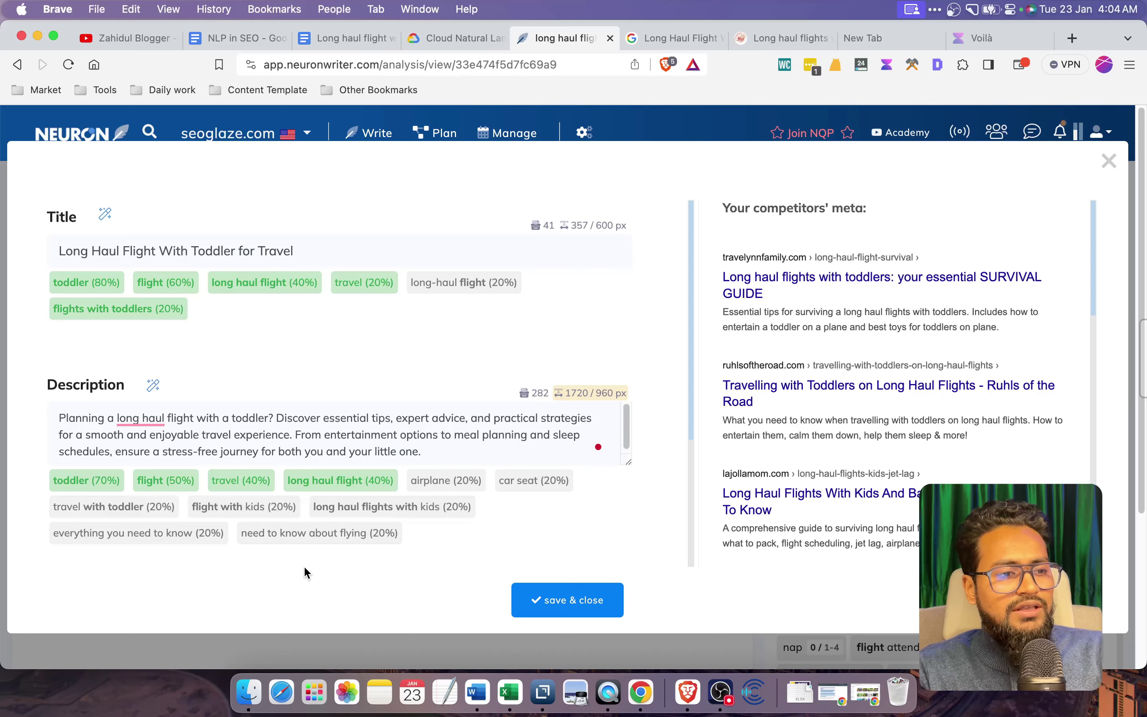
click(583, 609)
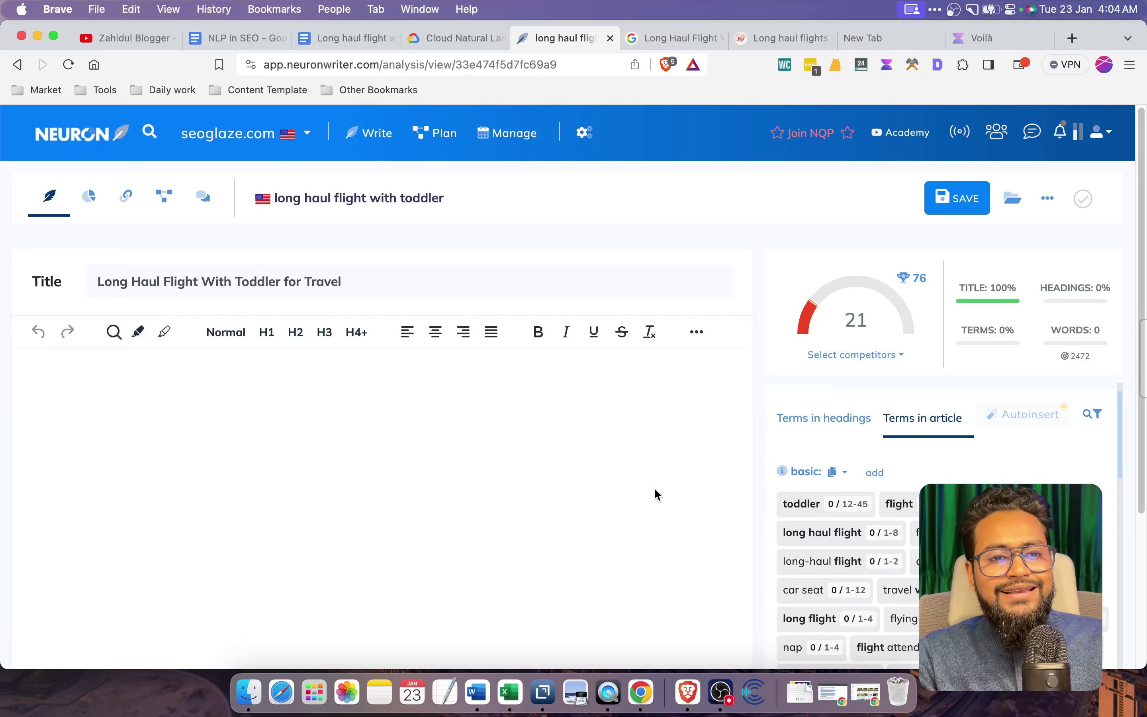
- Copy the suggested basic term "toddler" and try pasting it repeatedly into the empty article body
scroll(494, 499, down, 1)
click(799, 486)
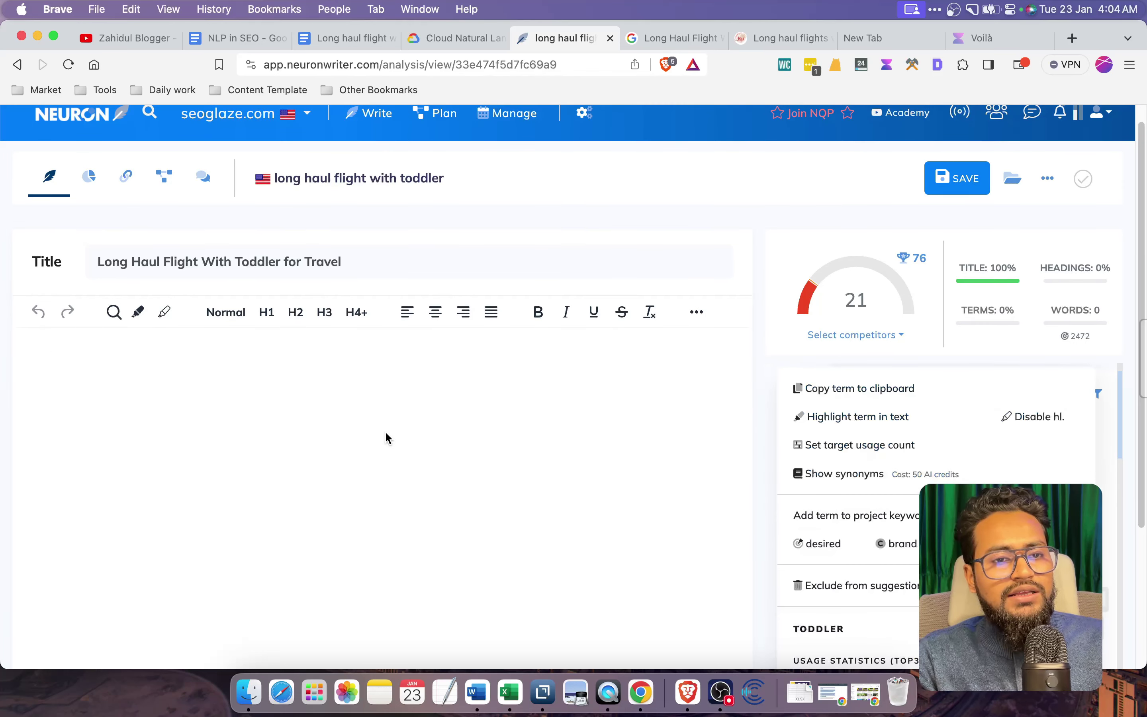
click(801, 401)
key(super+v)
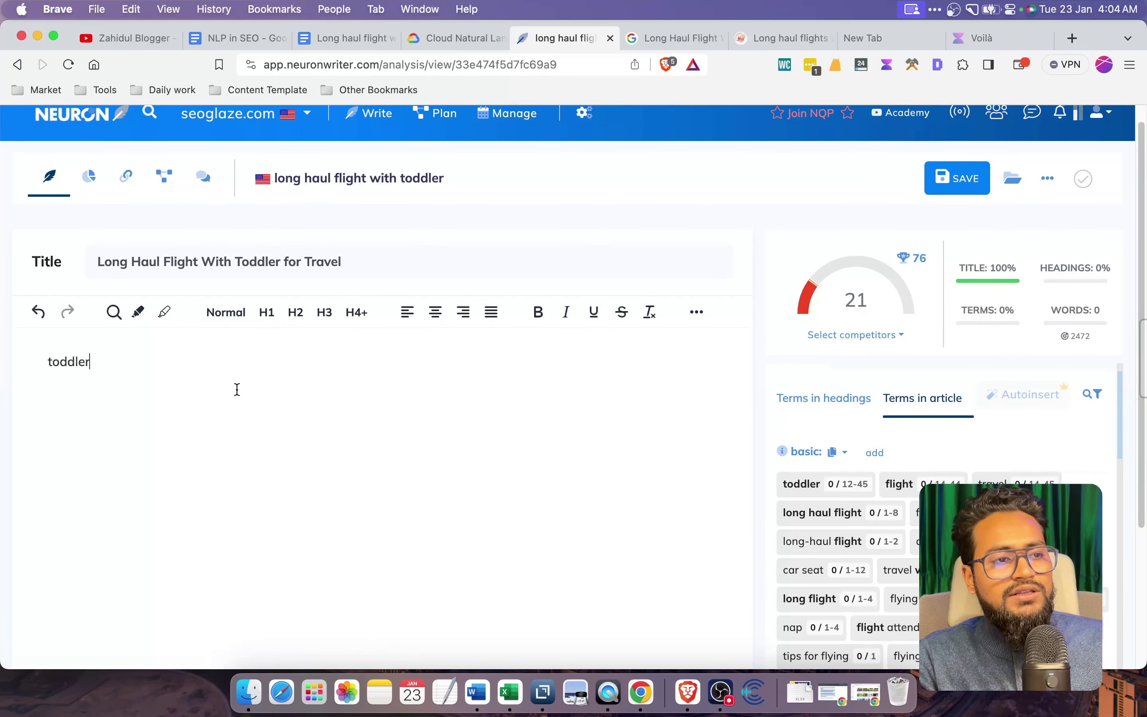
key(Return)
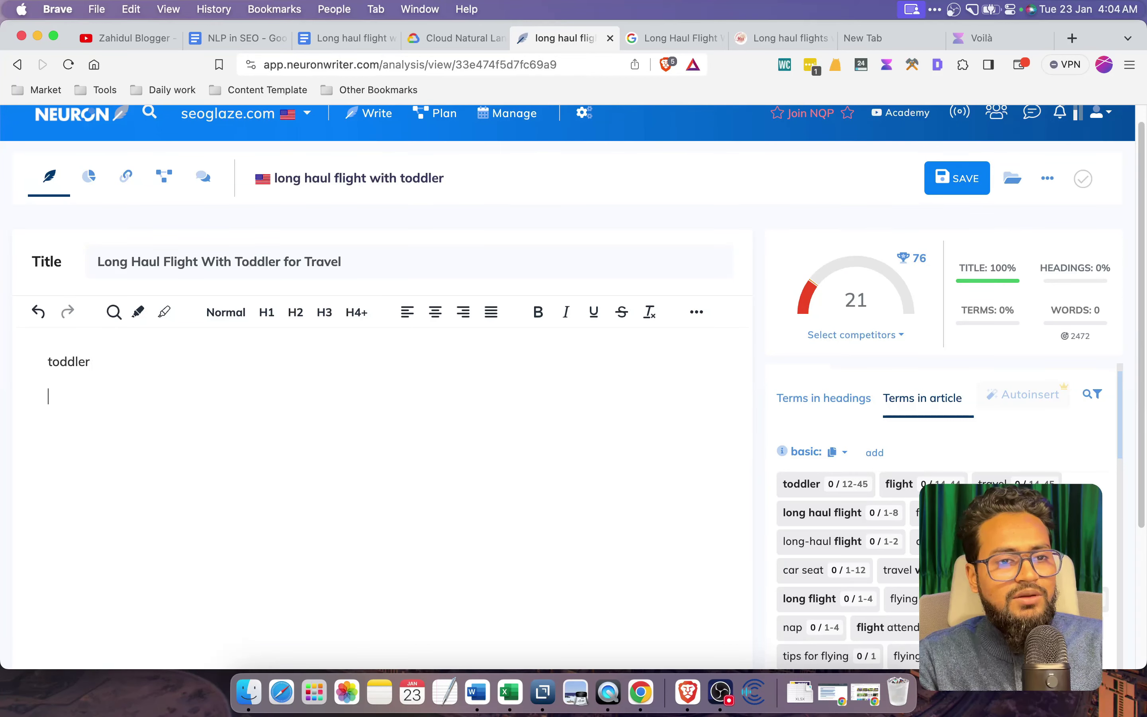
key(super+v)
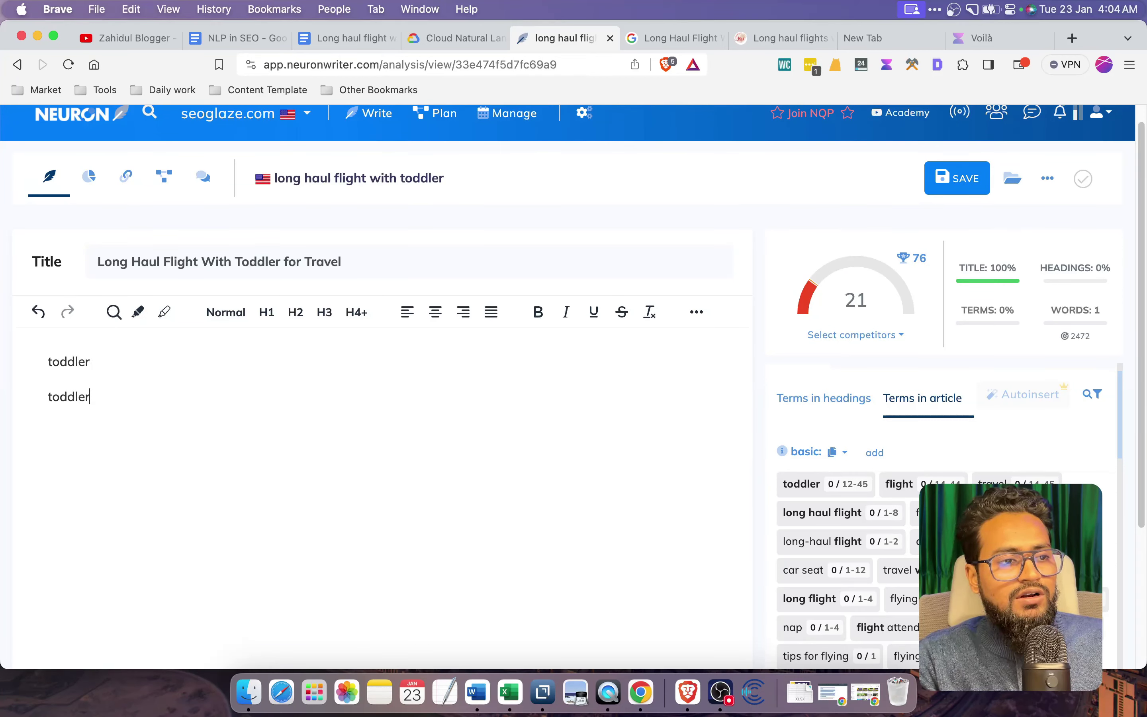
key(super+v)
key(super+v)
key(super+v)
key(super+a)
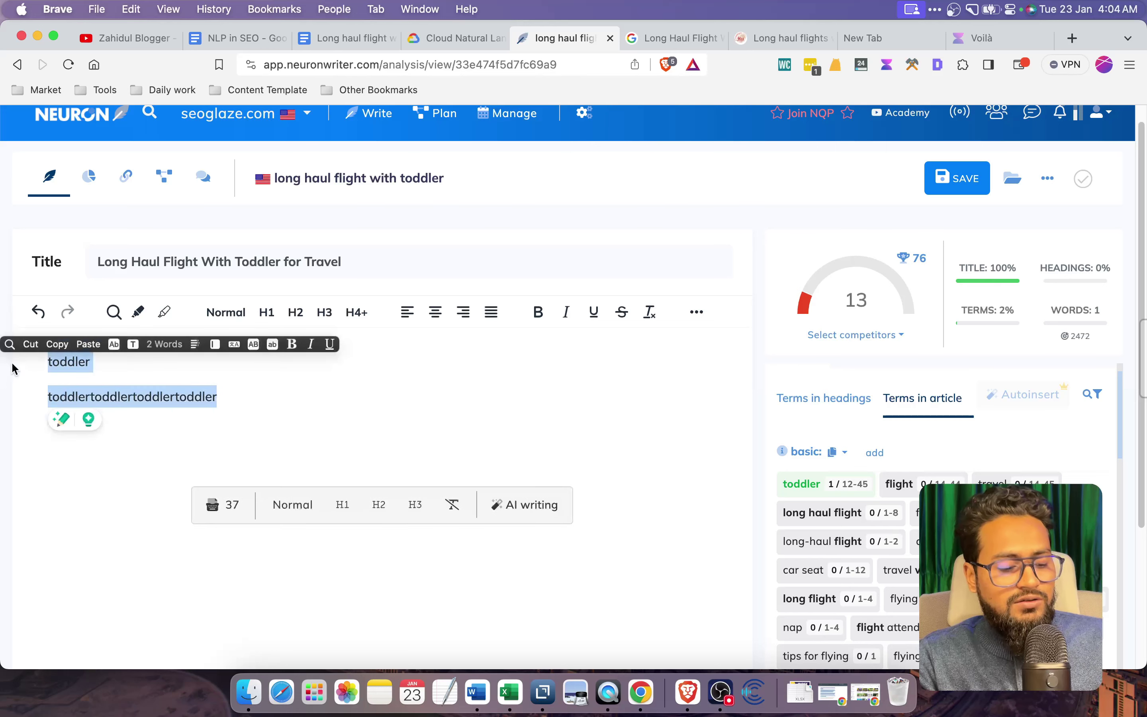
key(super+z)
- Test the term's usage counter with "toddler" on five separate lines in the article body, and clear the test text
key(Return)
key(super+v)
key(Return)
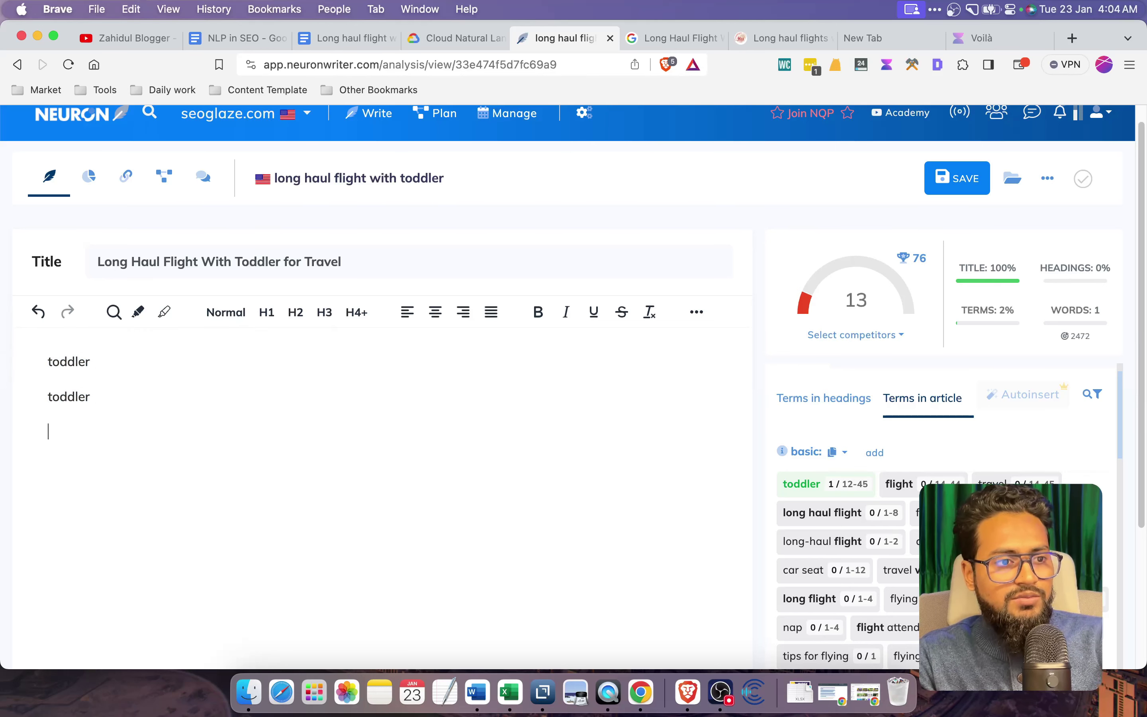
key(super+v)
key(Return)
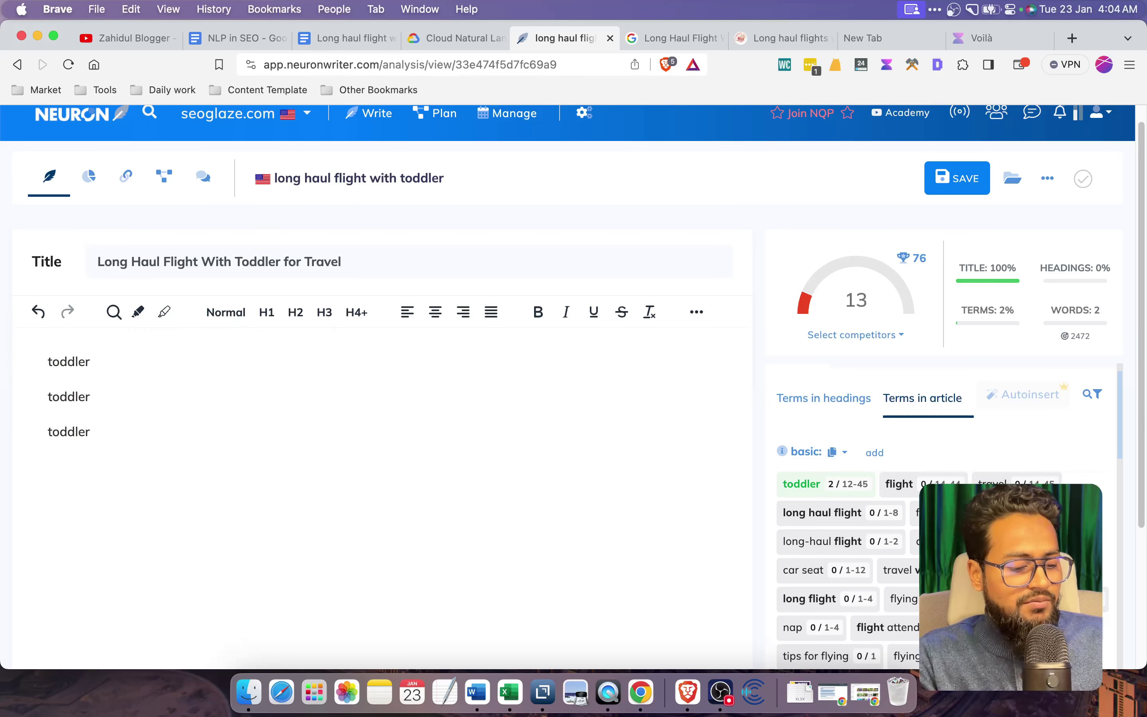
key(super+v)
key(Return)
key(super+v)
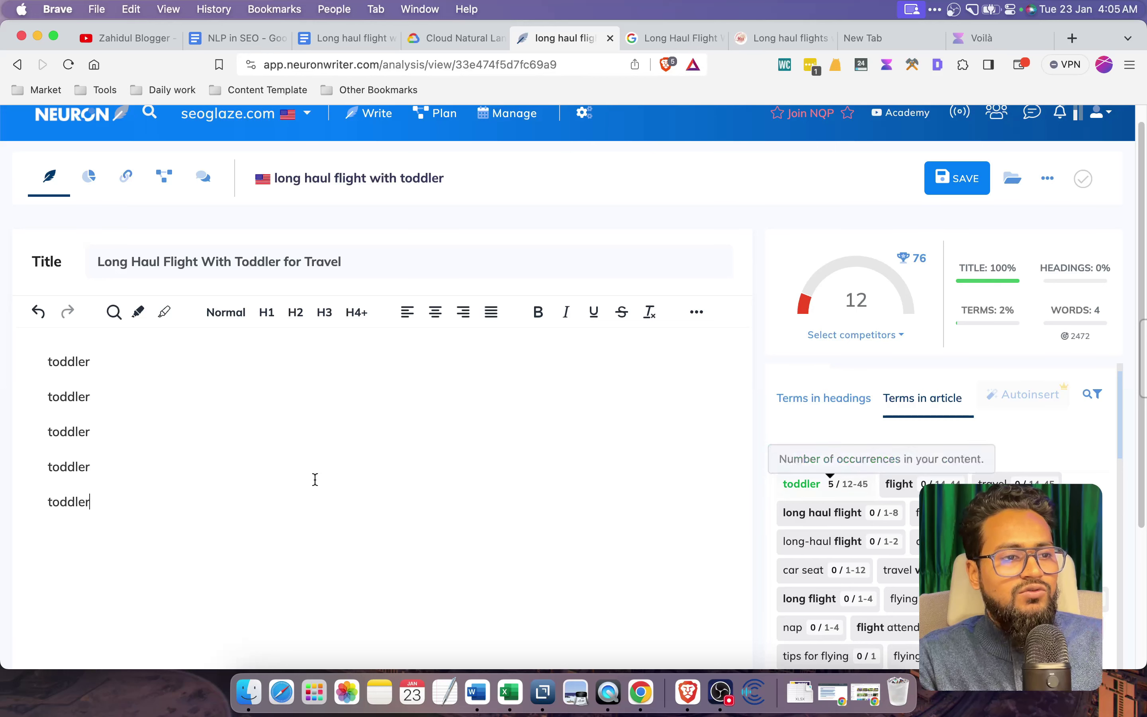
drag(128, 523, 3, 374)
key(BackSpace)
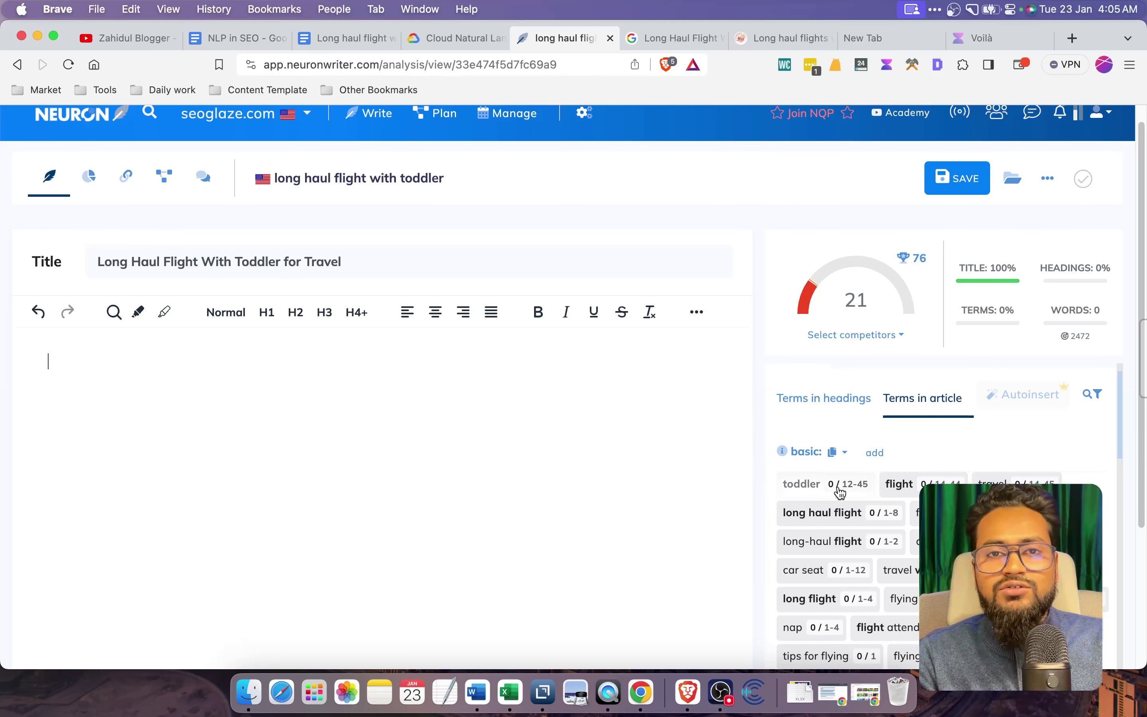
- Copy the article text from the introduction through the conclusion in the Google Docs document into NeuronWriter's content editor
scroll(848, 474, down, 3)
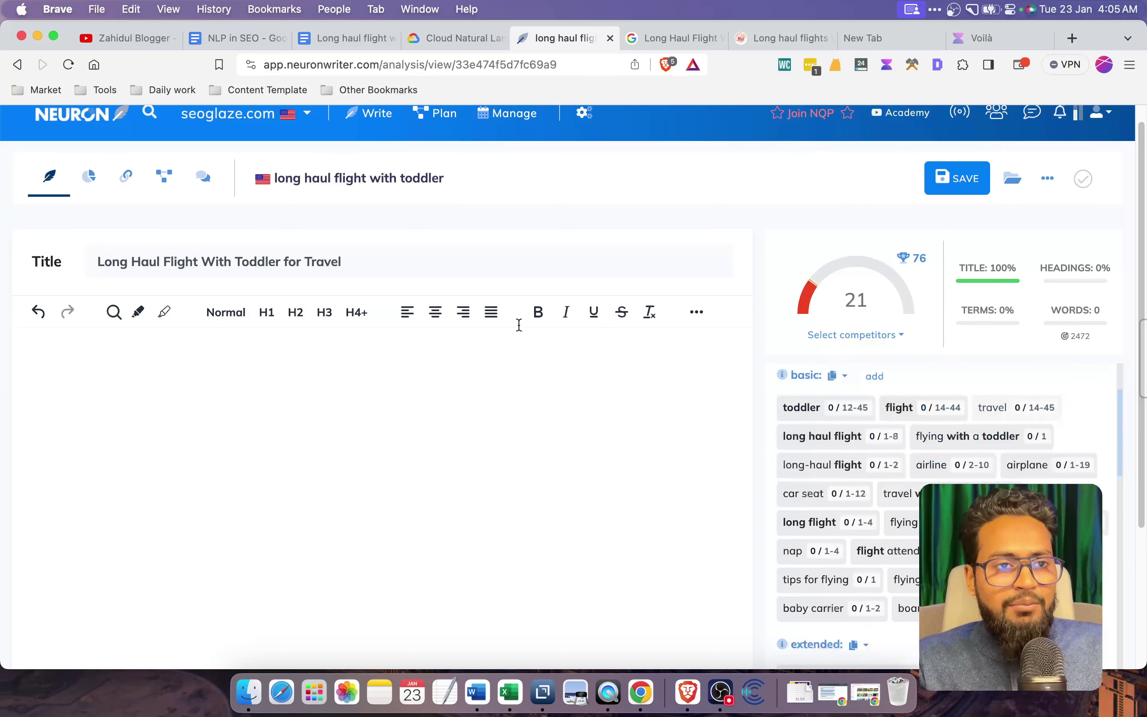
key(super+3)
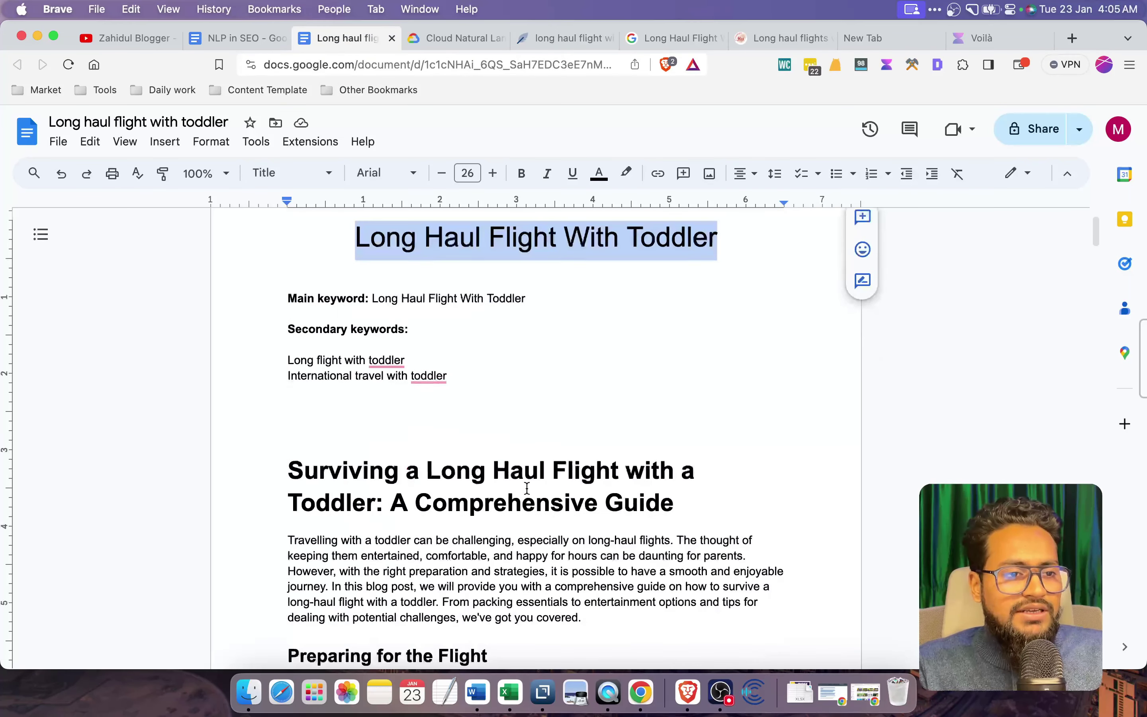
click(527, 488)
drag(287, 531, 636, 701)
drag(635, 699, 550, 627)
key(super+c)
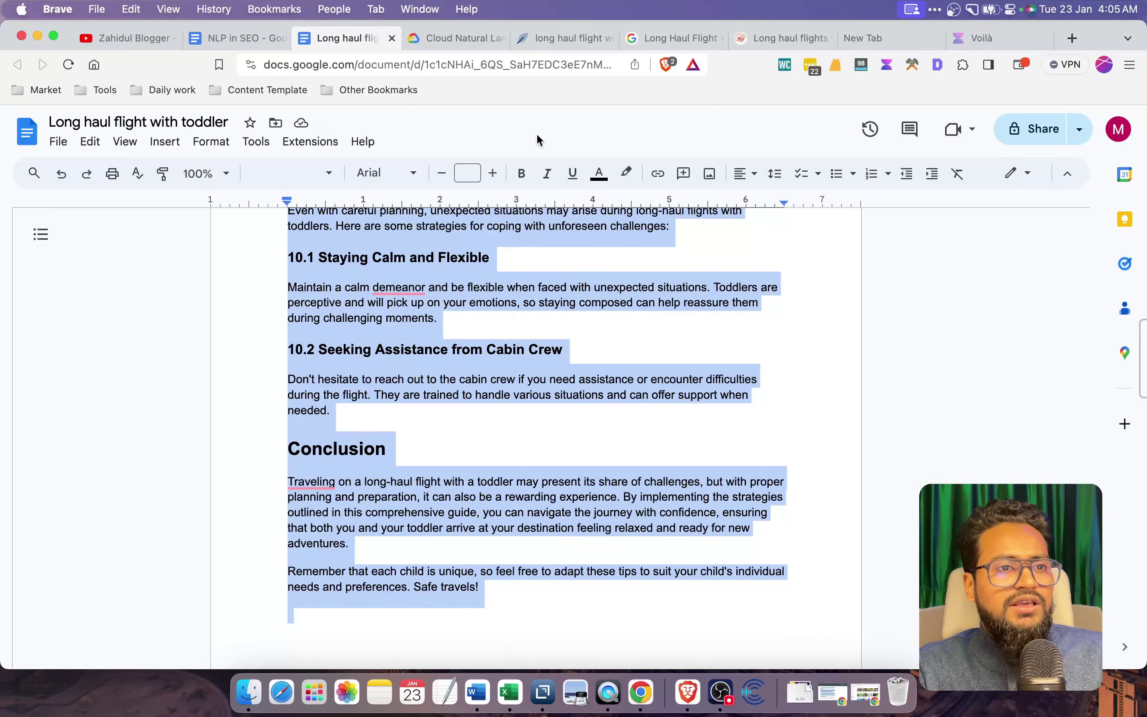
click(434, 38)
click(561, 42)
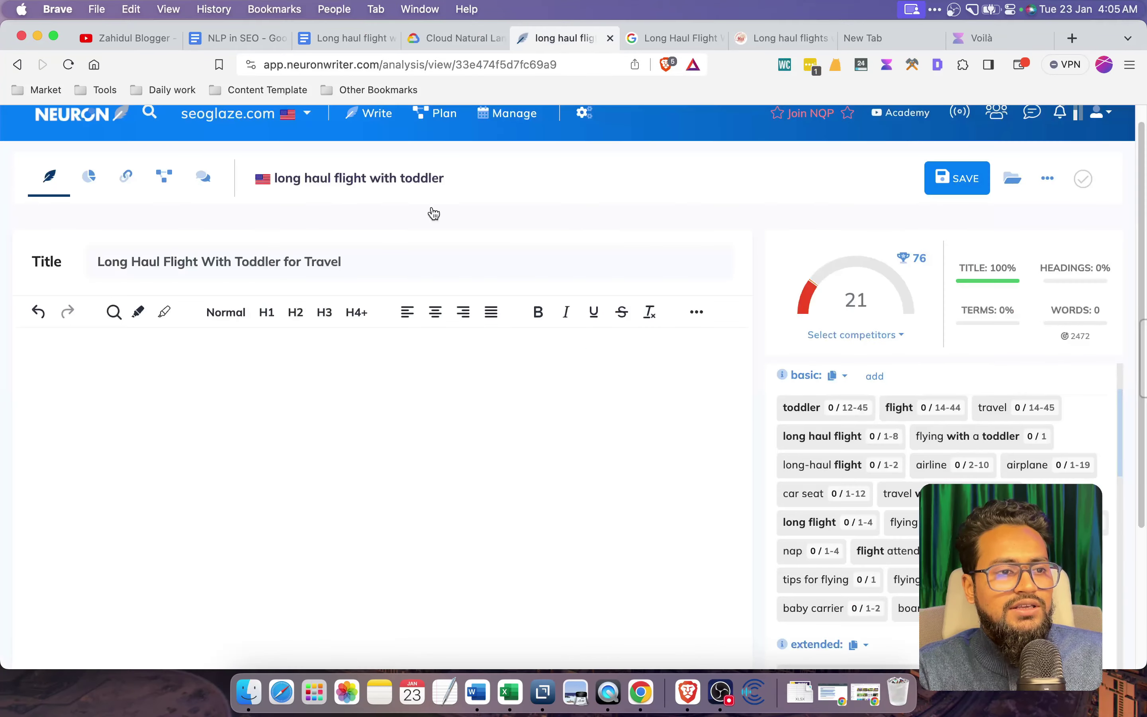
key(super+v)
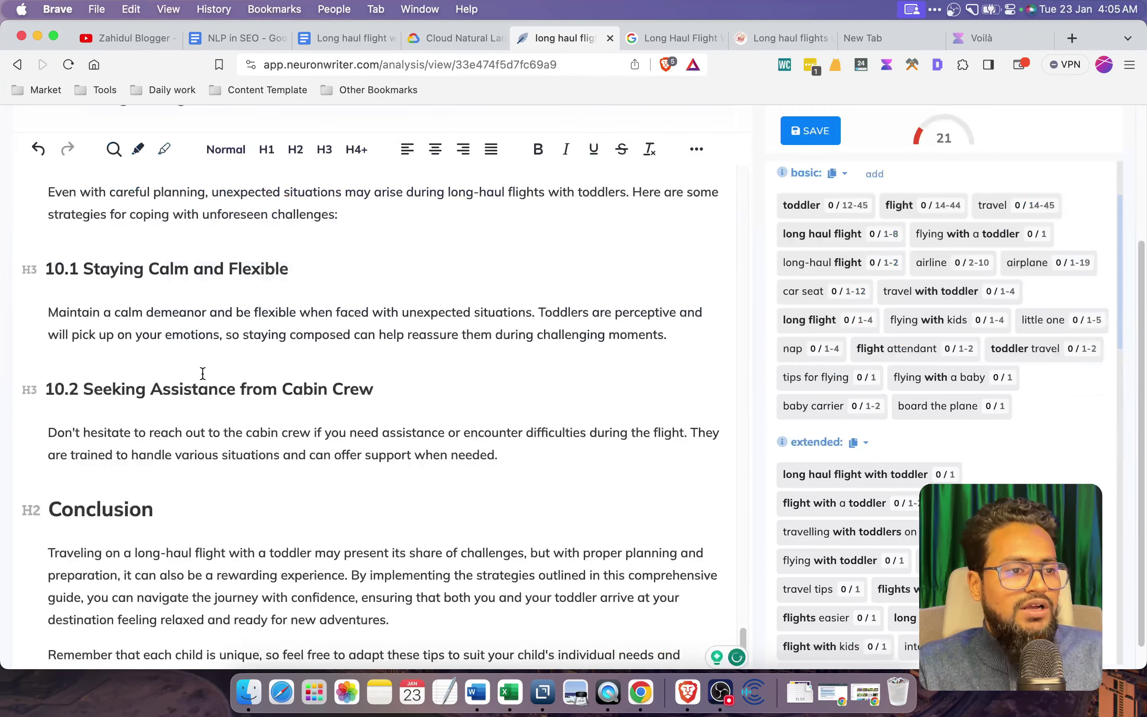
- Examine the pasted article's content score and compare the usage of its basic and extended terms with the recommended ranges
scroll(384, 400, up, 10)
scroll(384, 400, up, 15)
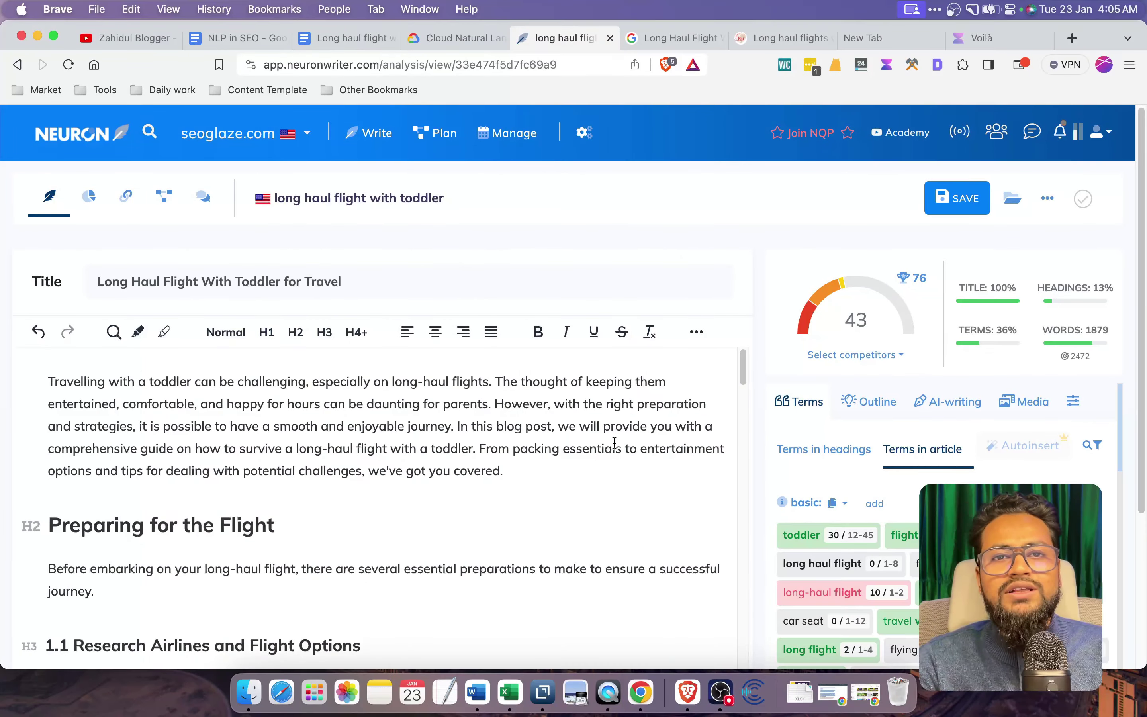
scroll(569, 455, down, 2)
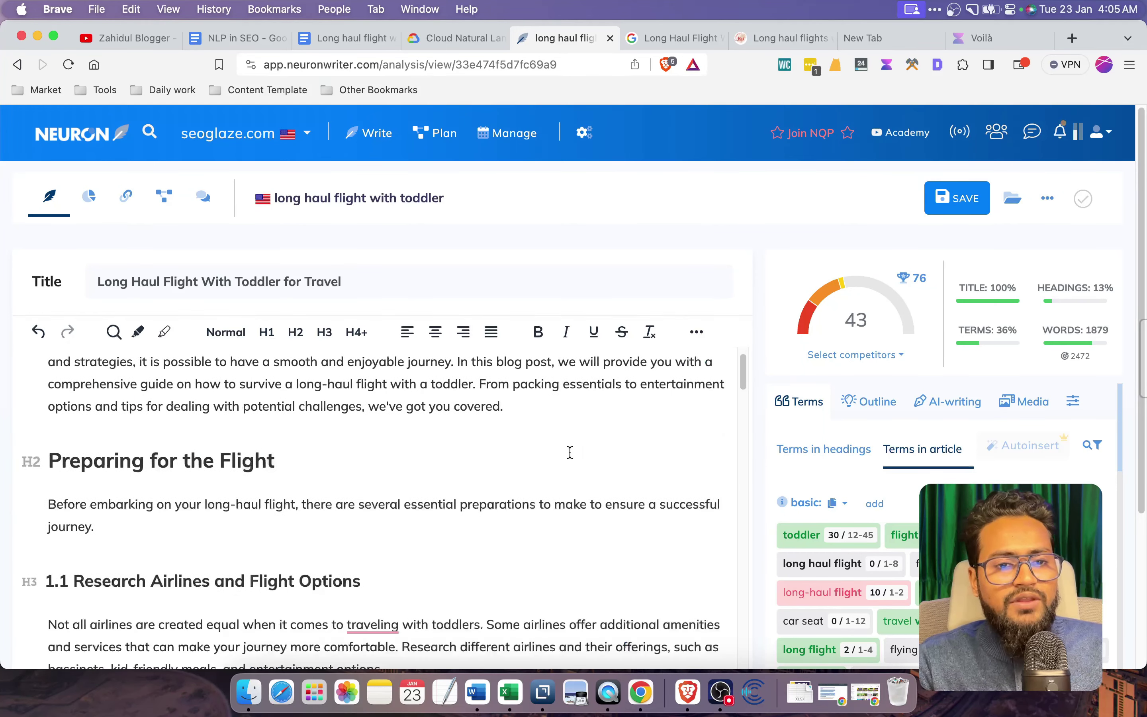
scroll(567, 459, up, 2)
scroll(744, 262, down, 3)
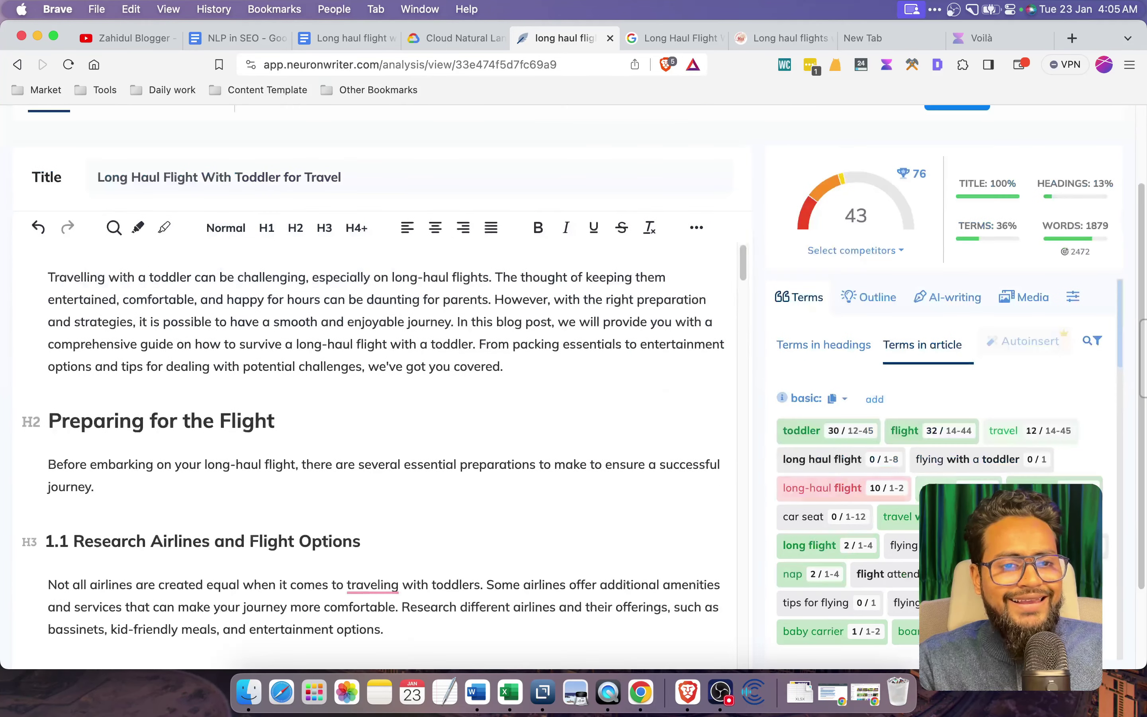
scroll(948, 470, down, 2)
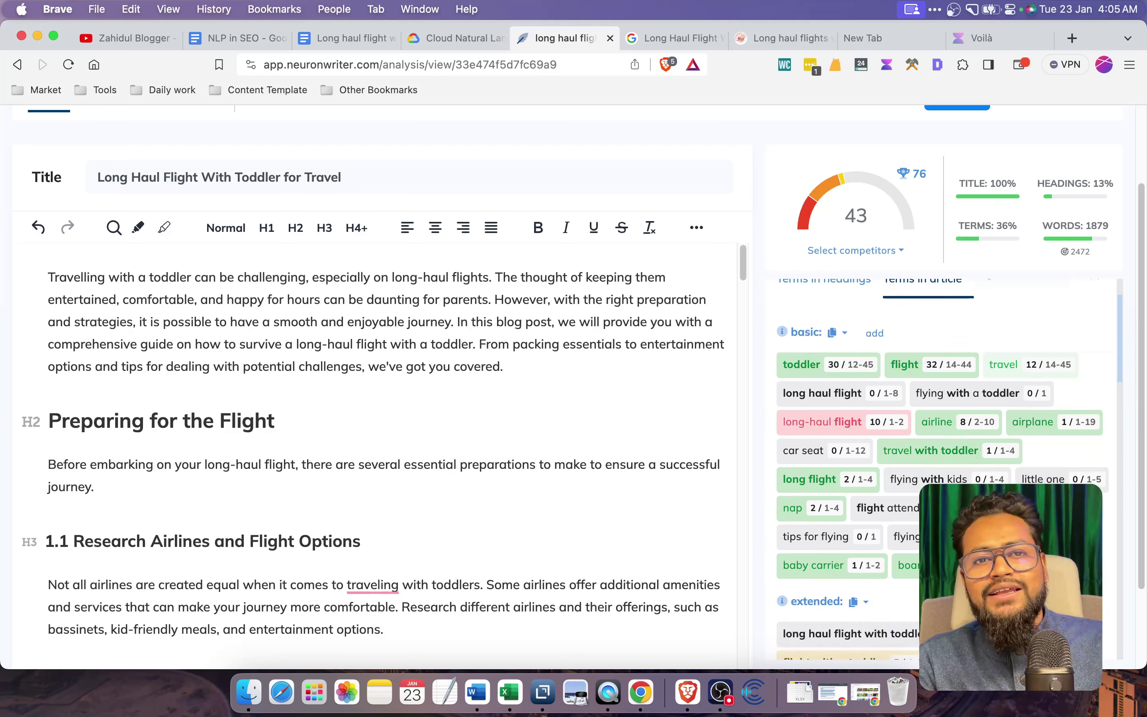
scroll(922, 274, up, 2)
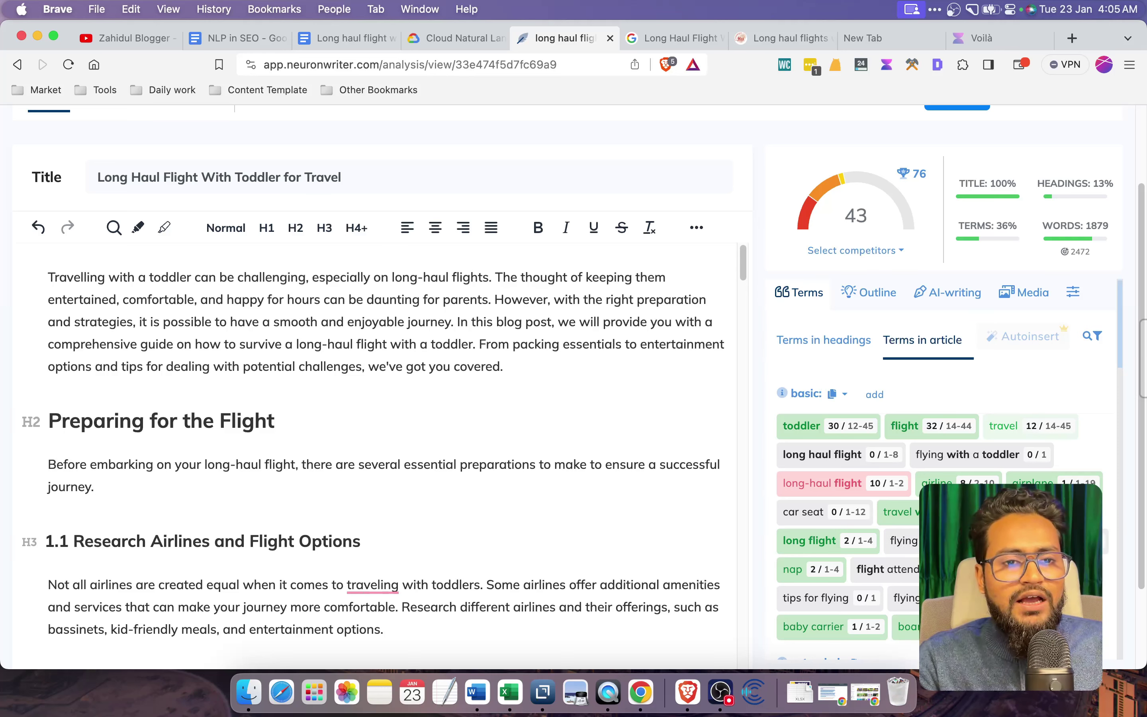
scroll(948, 474, down, 2)
scroll(948, 475, up, 2)
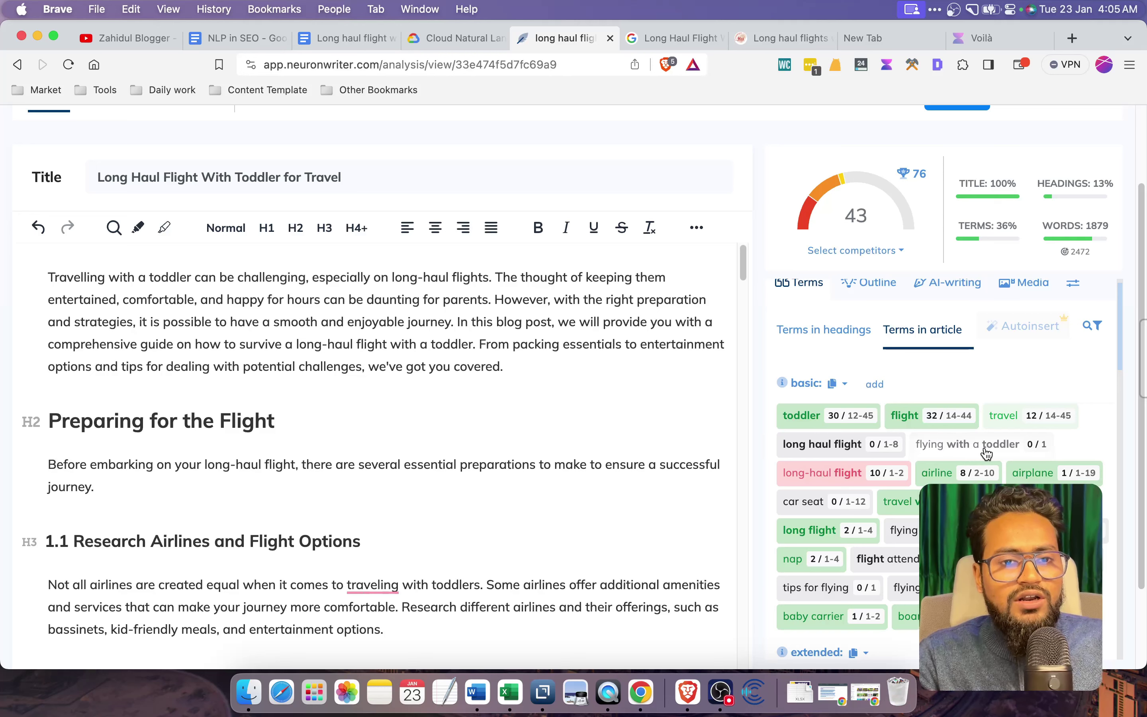
scroll(988, 453, up, 1)
scroll(988, 446, down, 3)
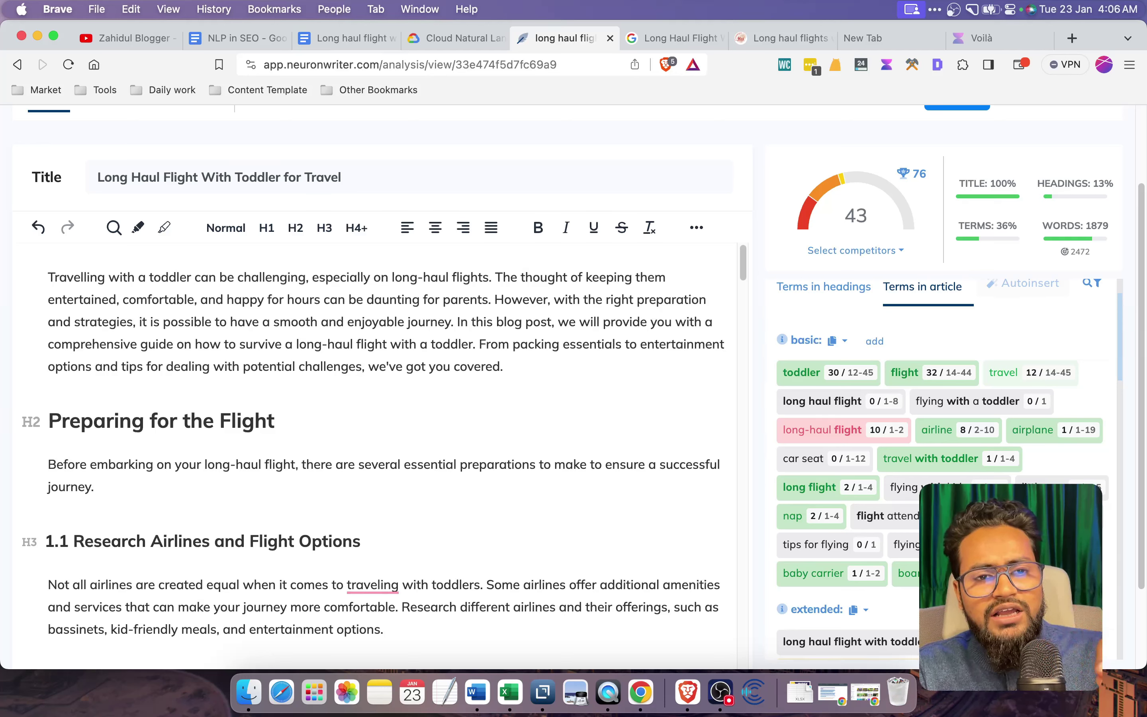
scroll(910, 443, down, 5)
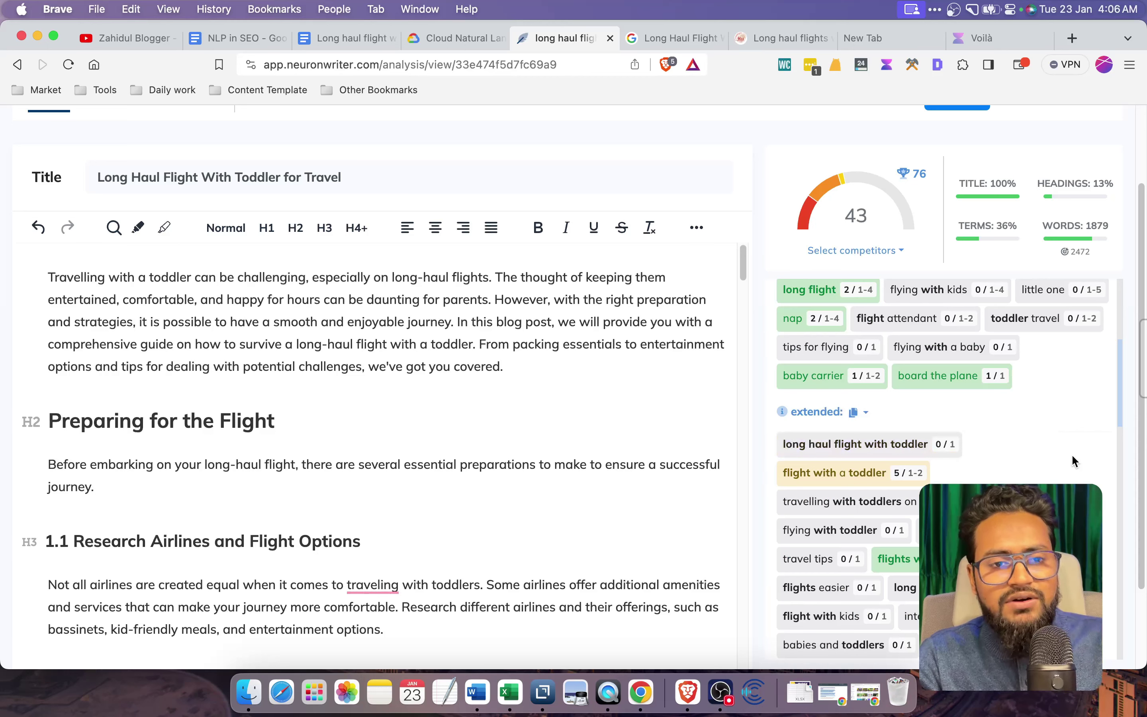
- Find "flight" on the page and change the first H2 heading to "Preparing for the long haul Flight"
scroll(1074, 462, down, 3)
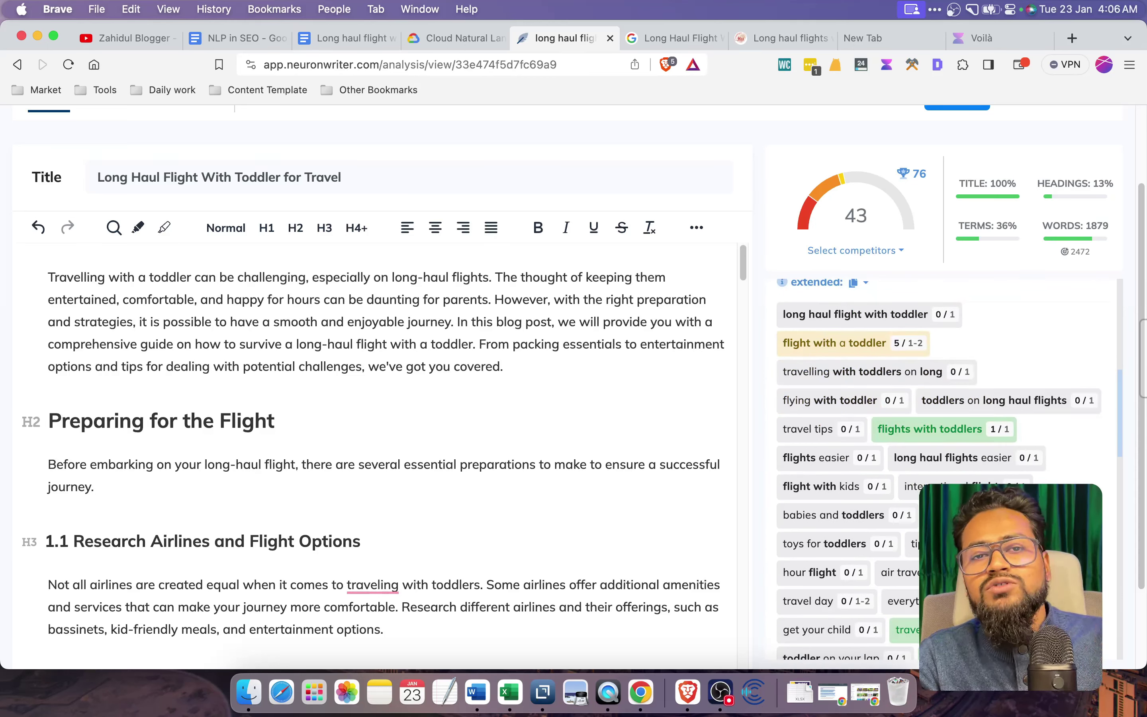
scroll(813, 477, up, 8)
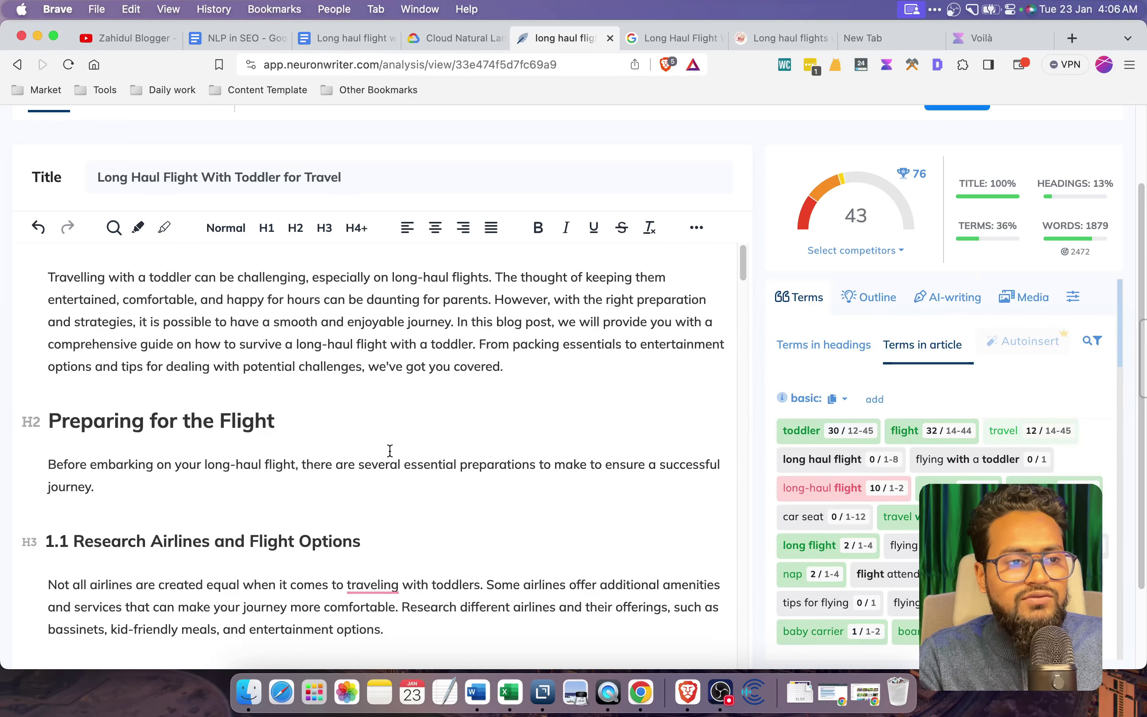
scroll(391, 451, up, 3)
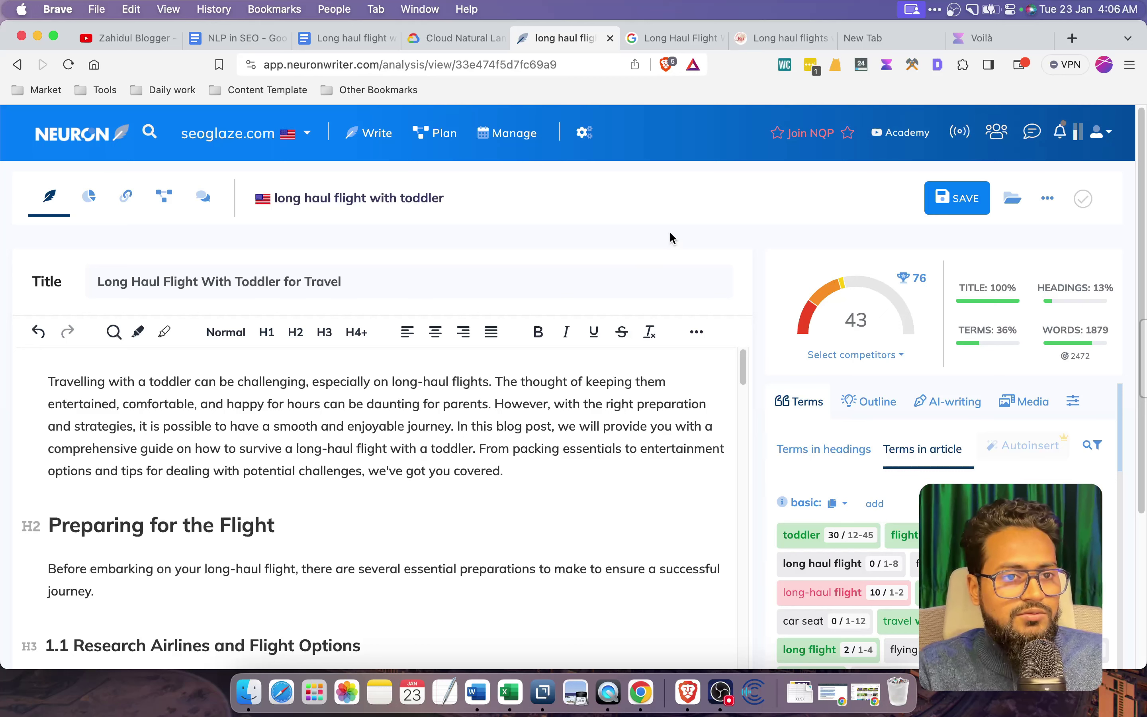
key(super+f)
text(flight)
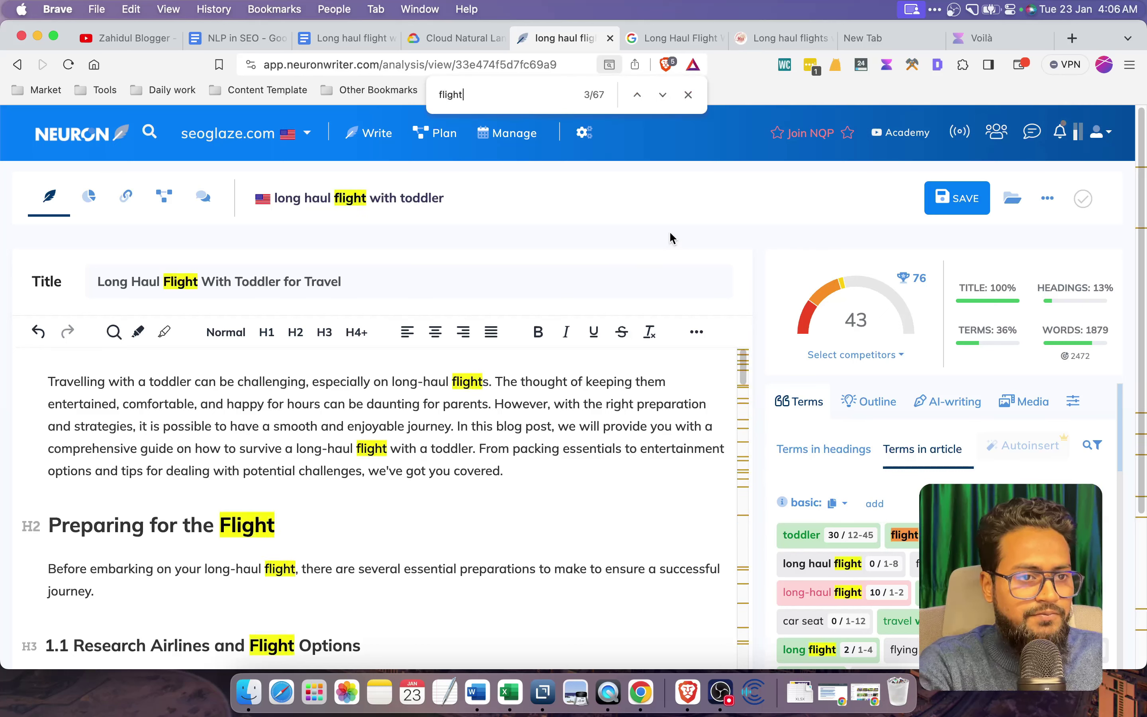
click(219, 525)
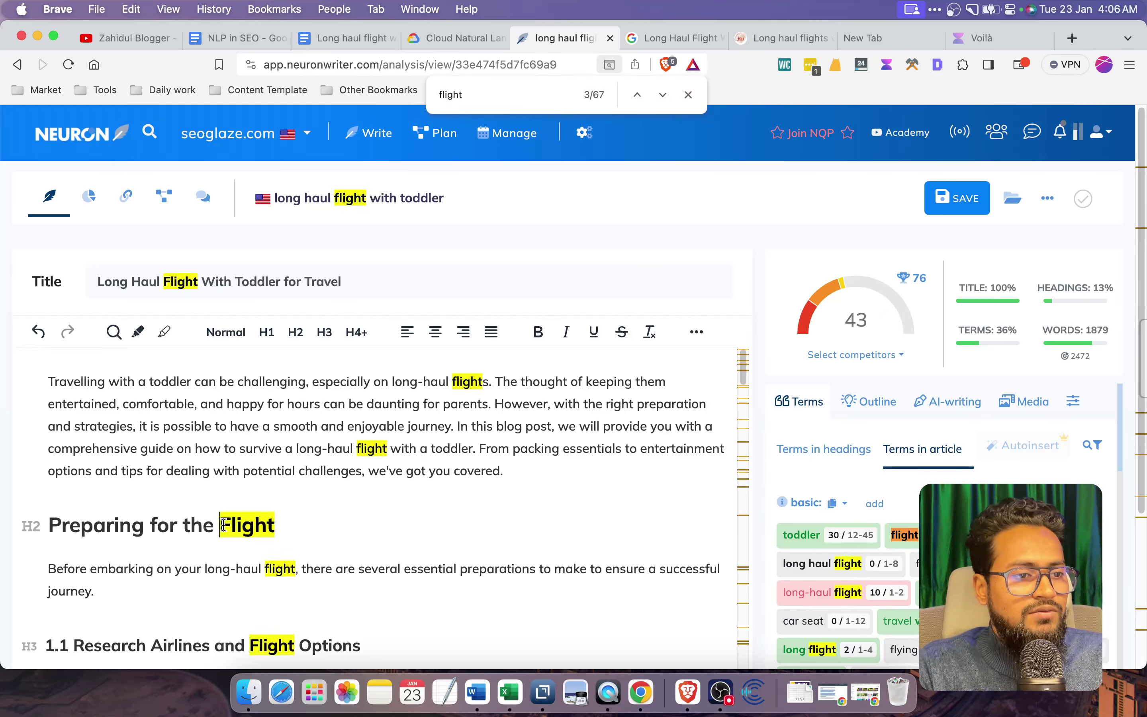
text(long )
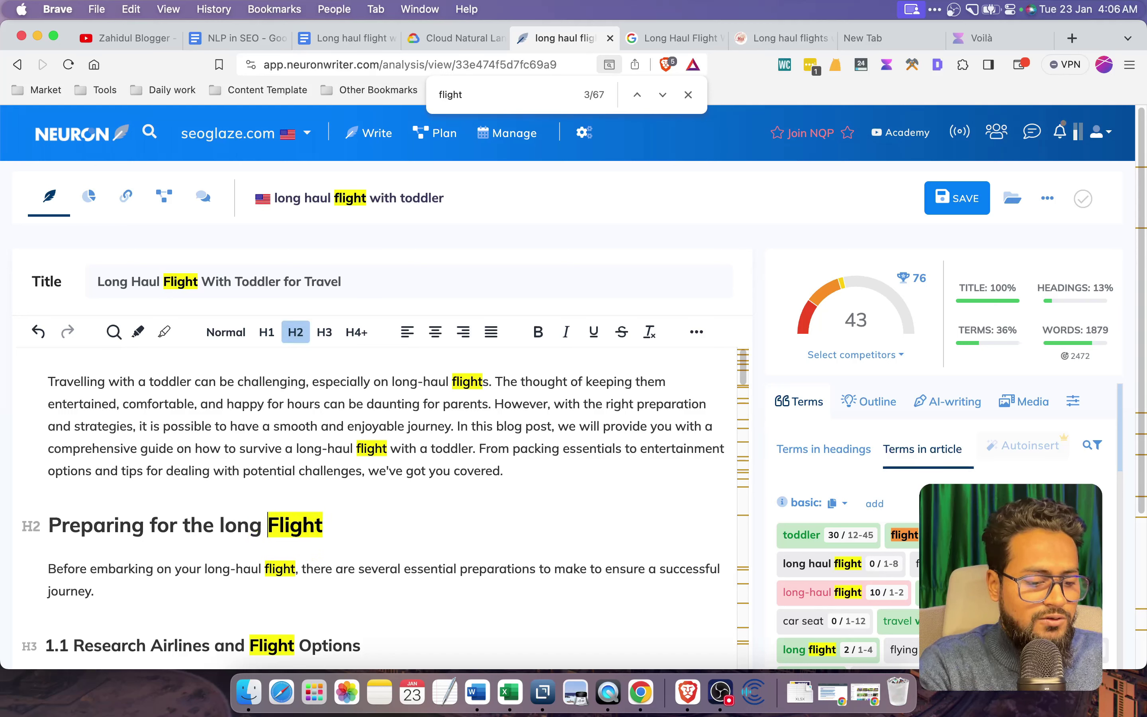
text(haul)
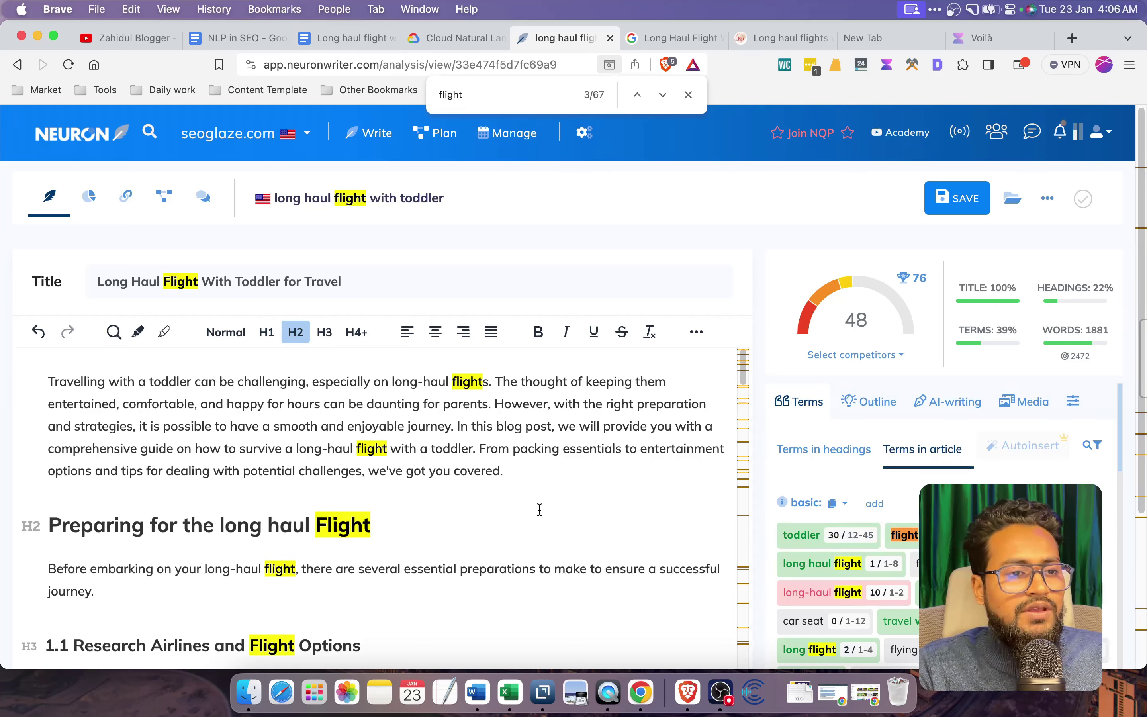
- Test the term counters by replacing the hyphen in the introduction's "survive a long-haul flight" with a space, and restore the hyphen
click(322, 449)
key(Delete)
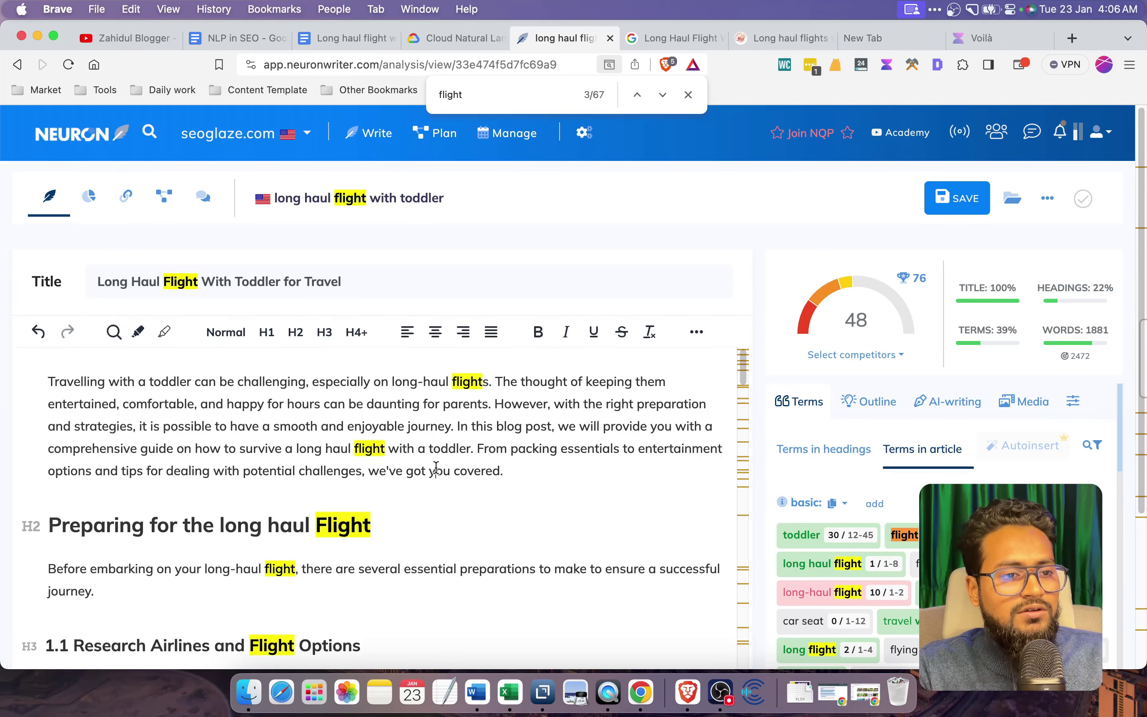
scroll(551, 513, down, 2)
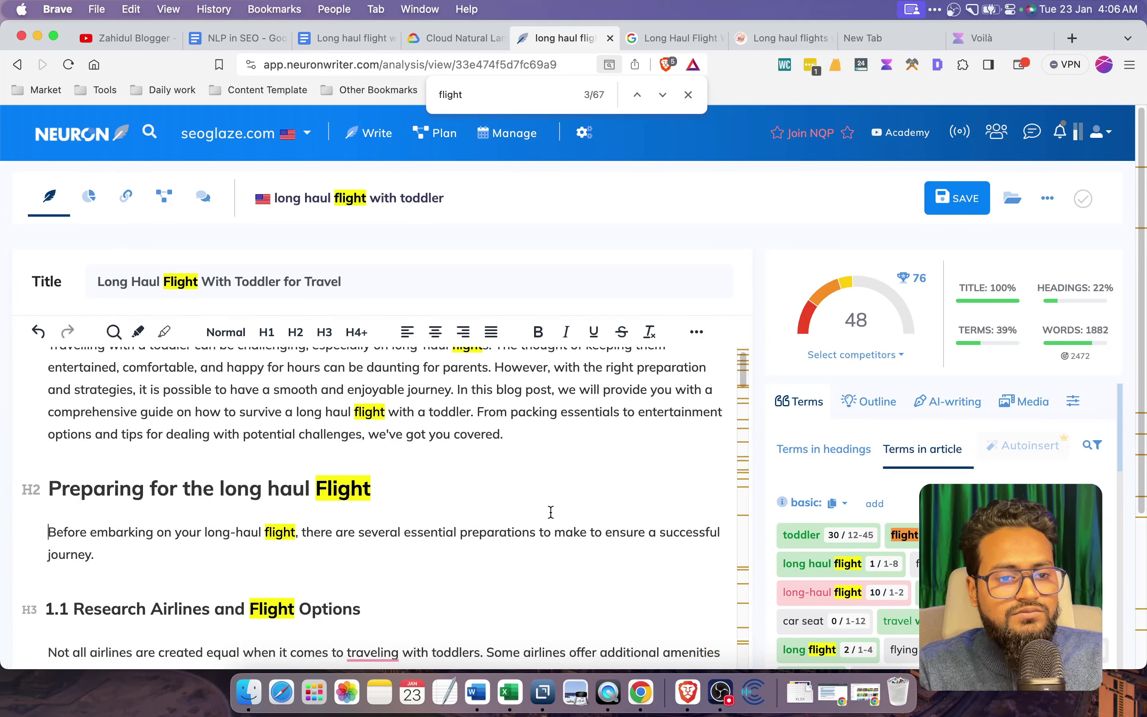
scroll(477, 510, up, 2)
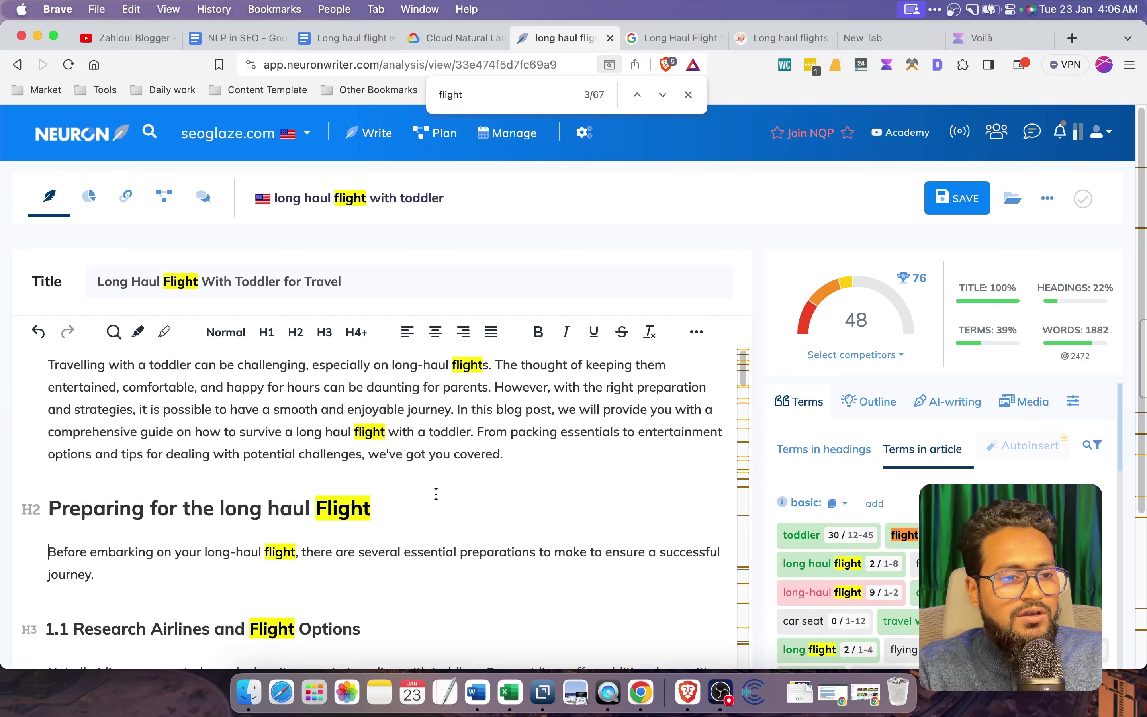
mouse_move(327, 451)
click(335, 498)
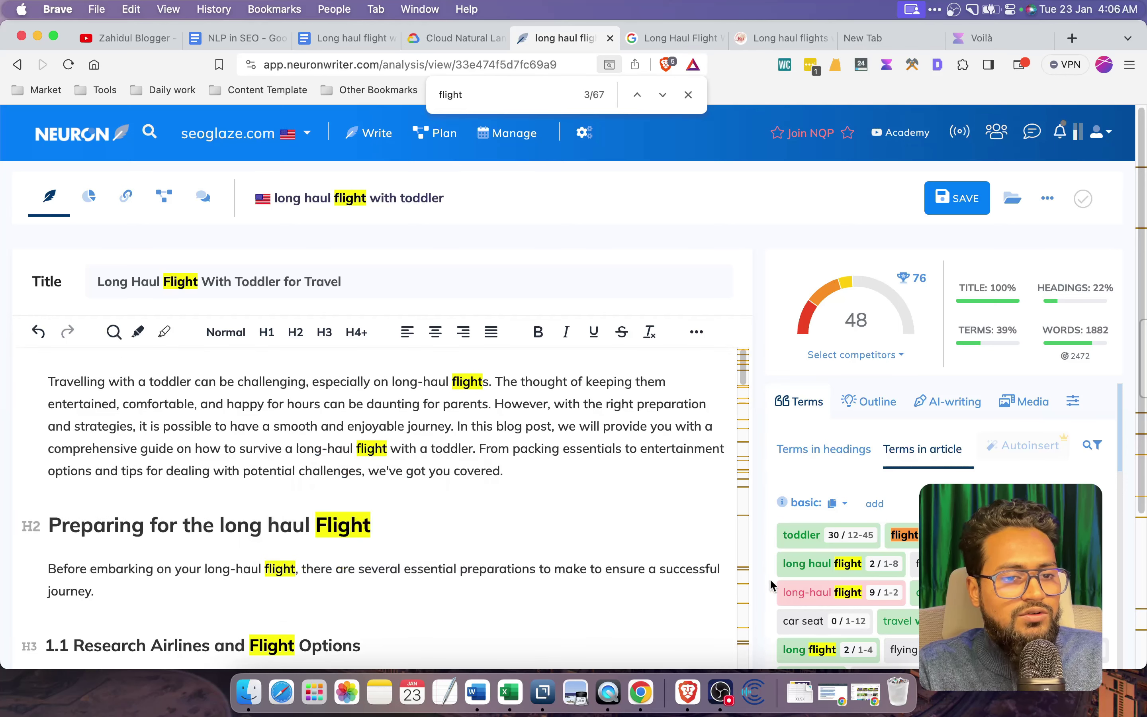
scroll(499, 537, down, 2)
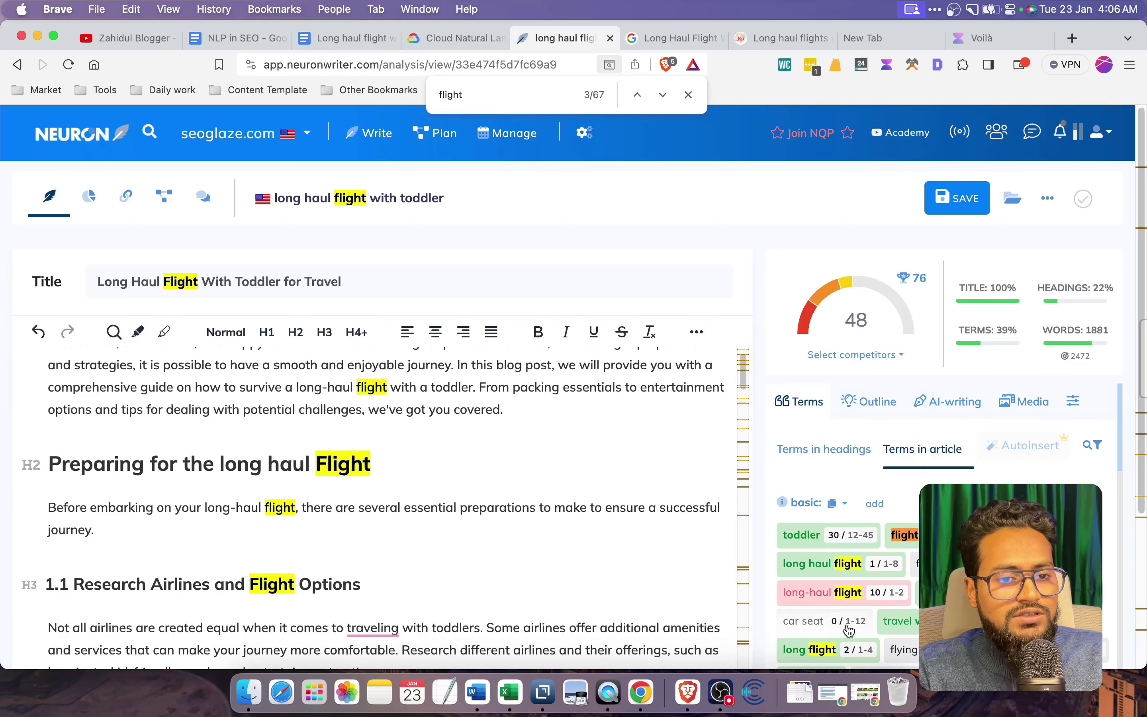
mouse_move(860, 590)
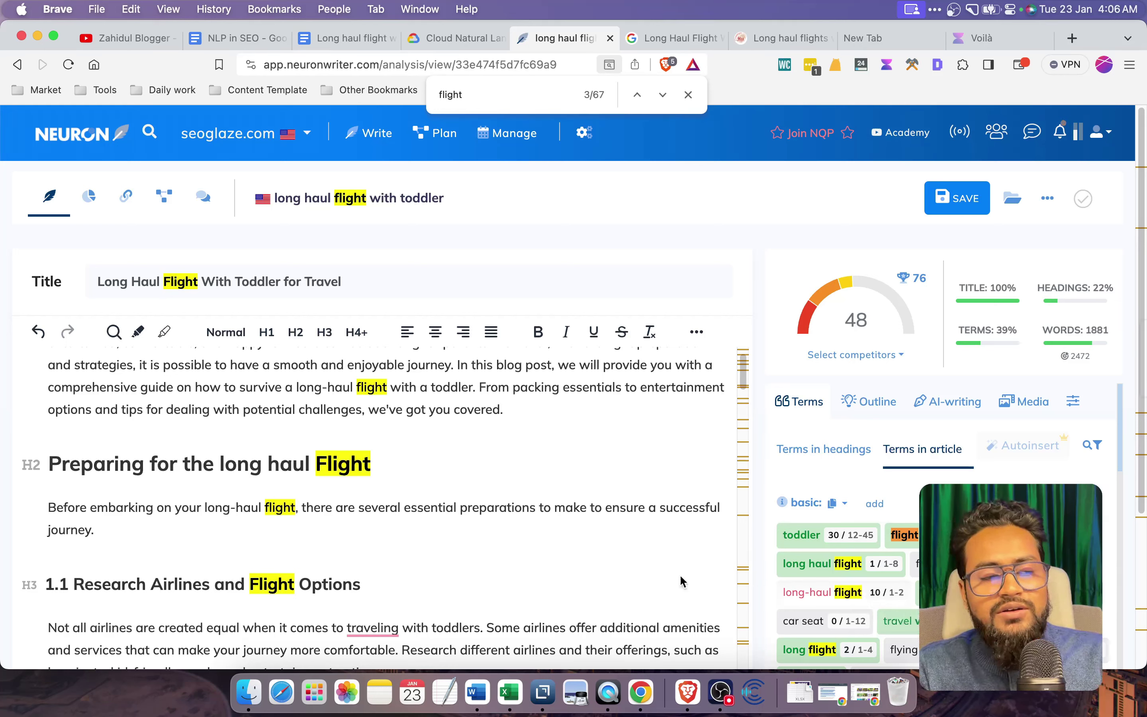
- Change "long-haul flight" to "long haul flight" in the introduction's sentence about the comprehensive guide
click(327, 388)
key(BackSpace)
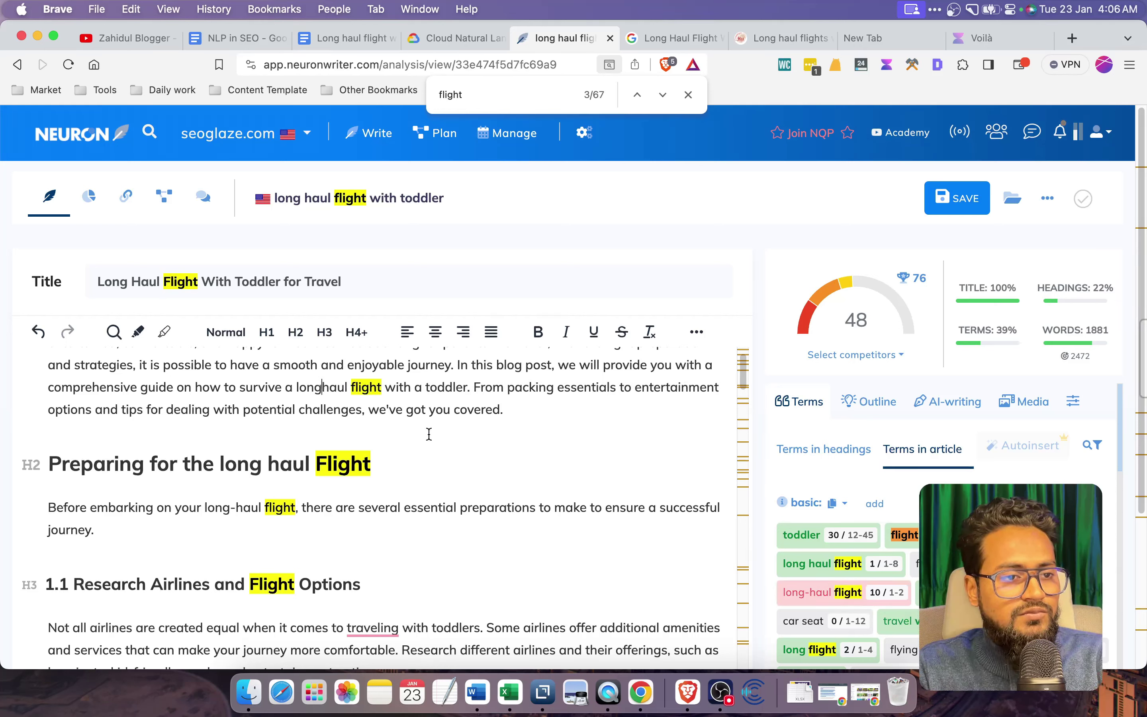
click(467, 451)
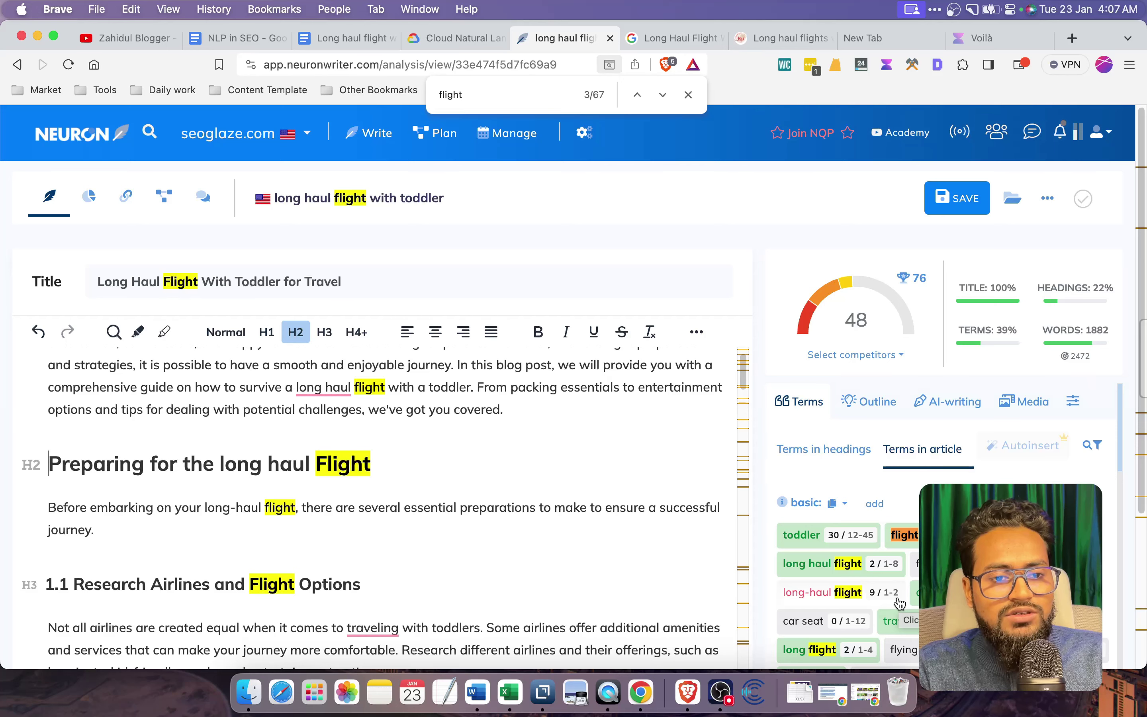
- Search the page for "long-" to locate the hyphenated occurrences of the overused term
scroll(561, 516, down, 2)
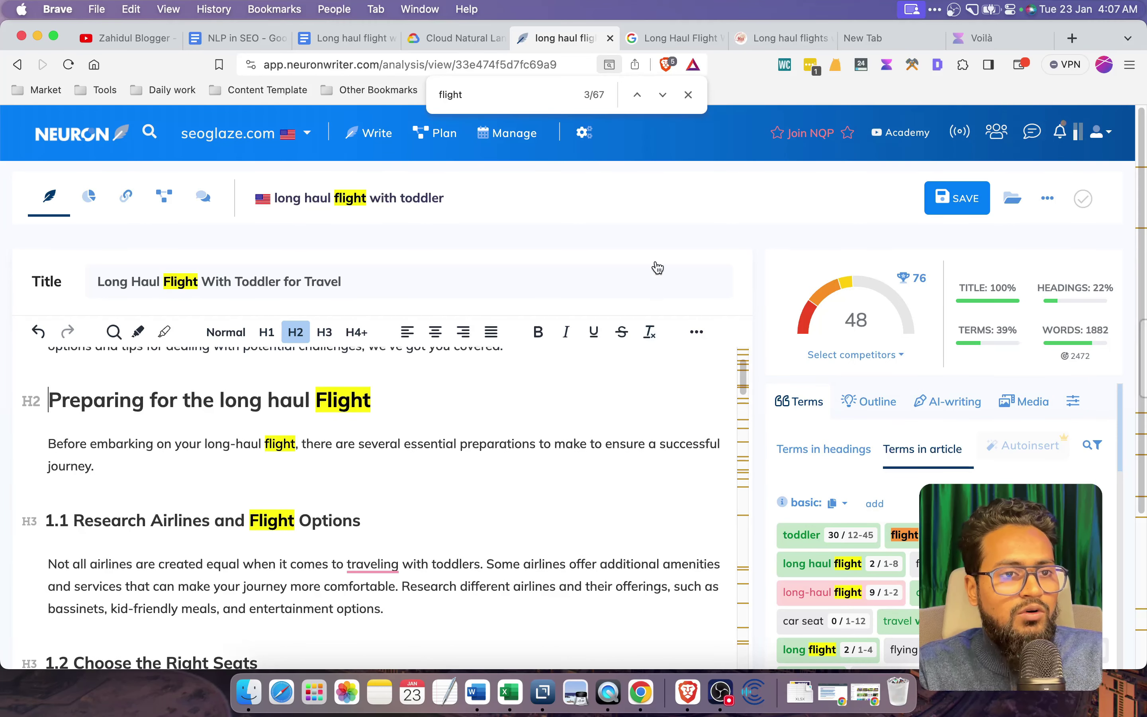
double_click(493, 101)
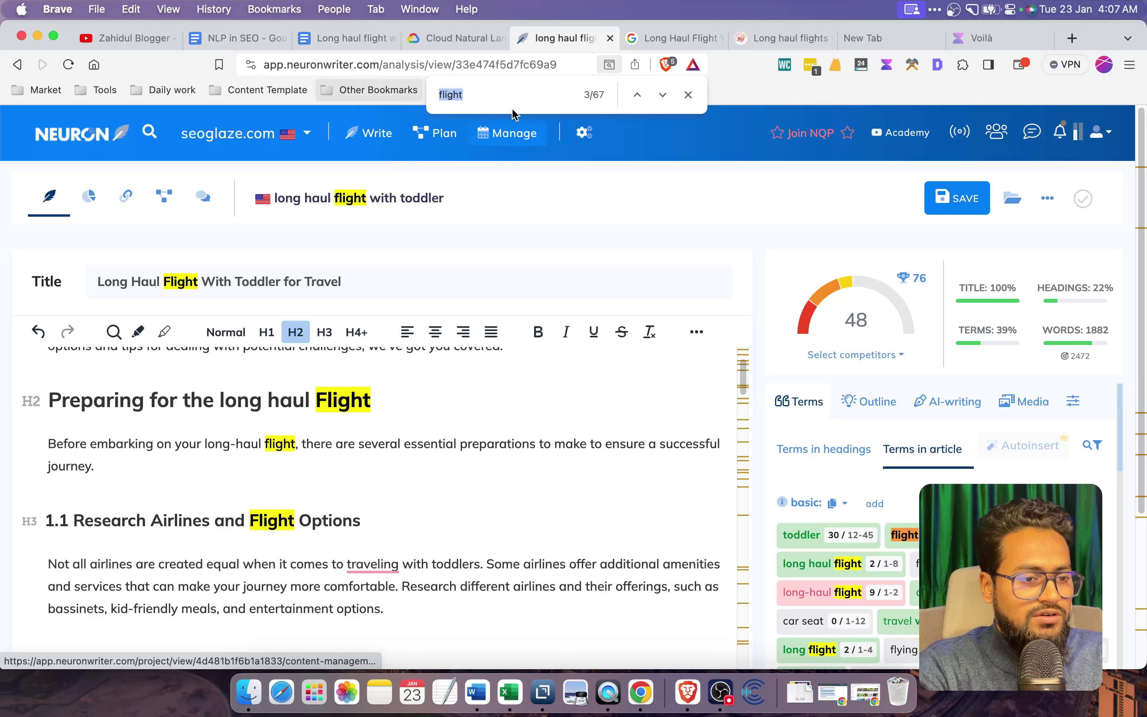
text(long)
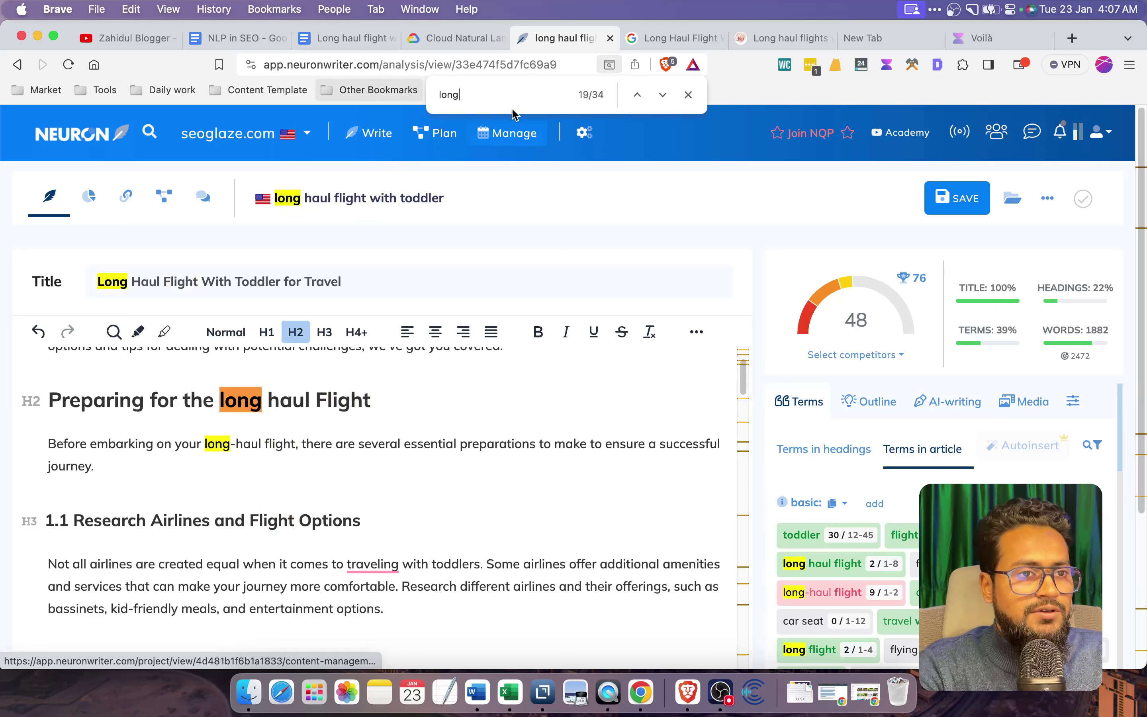
text(-)
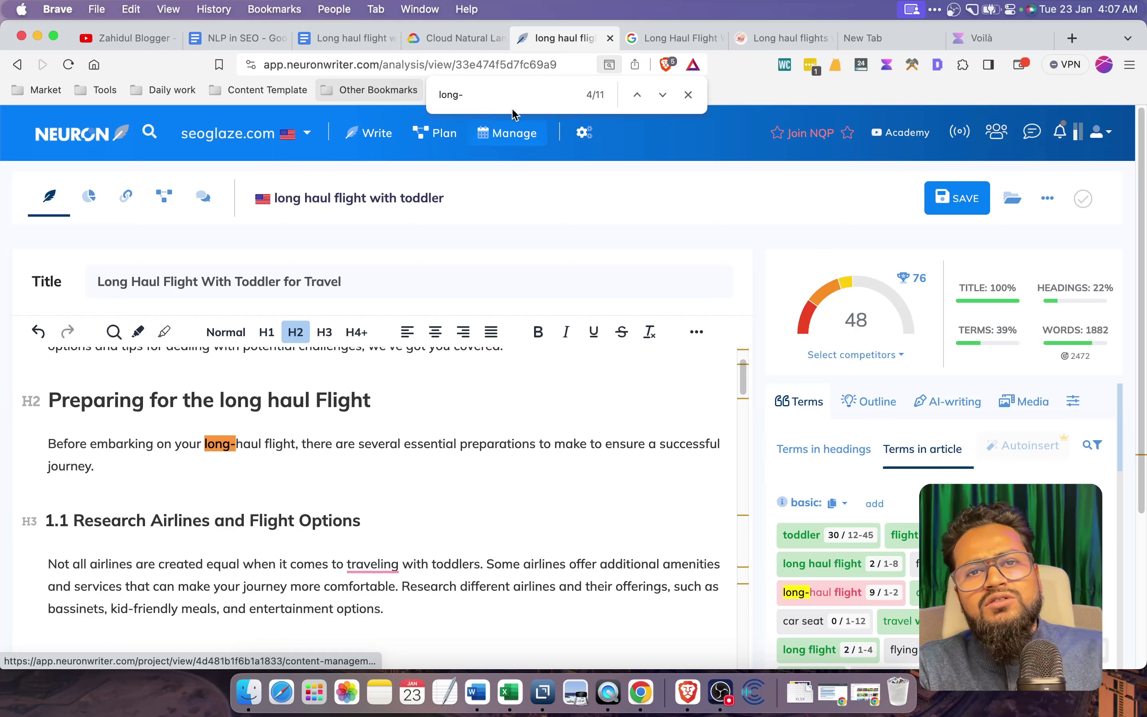